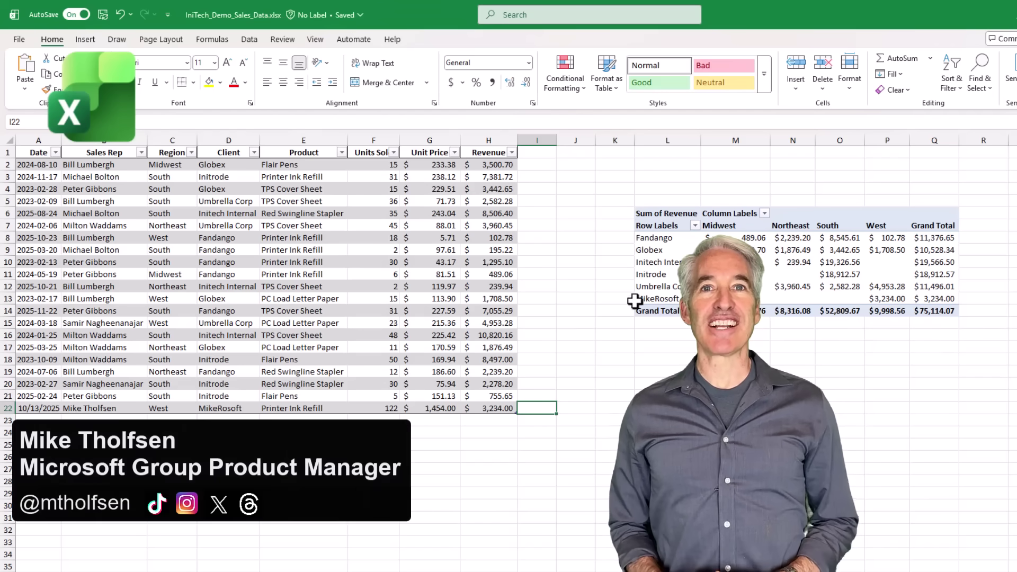
# Step: Add ',1' as return_mode to the REGEXEXTRACT formula in B2 so names spill into words
pyautogui.click(680, 239)
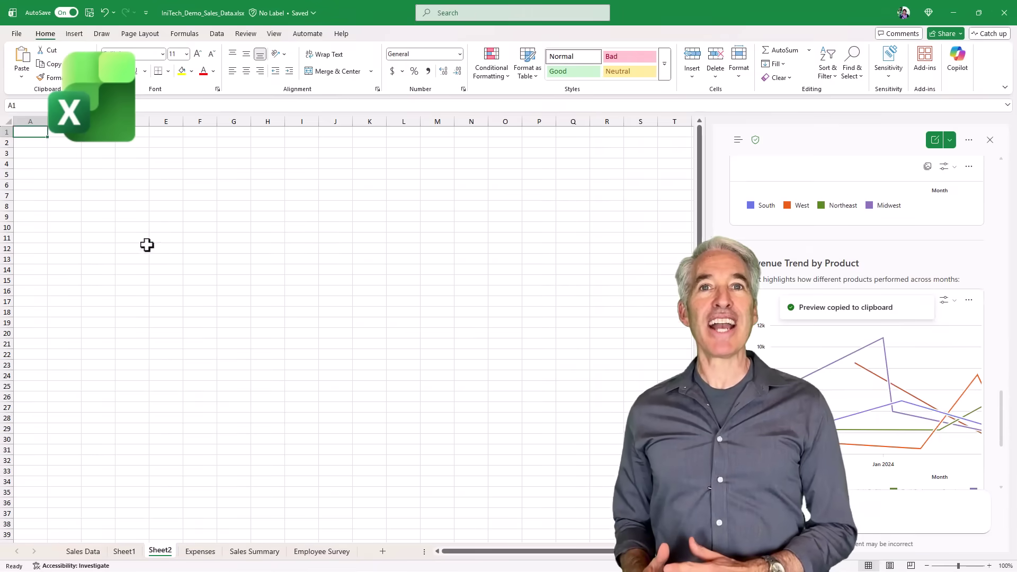
pyautogui.hotkey('ctrl', 'v')
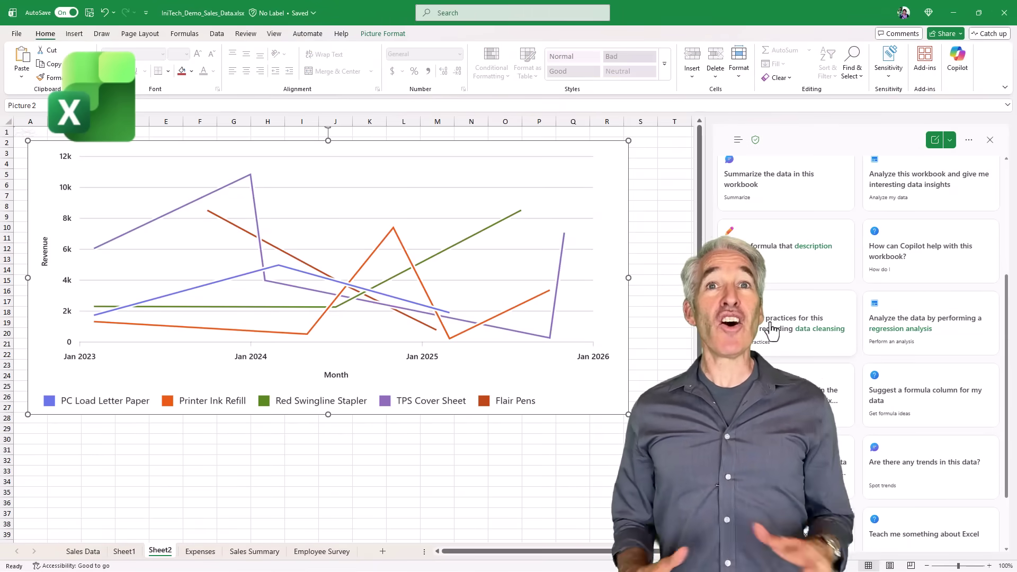
pyautogui.scroll(-3, 847, 397)
pyautogui.click(925, 376)
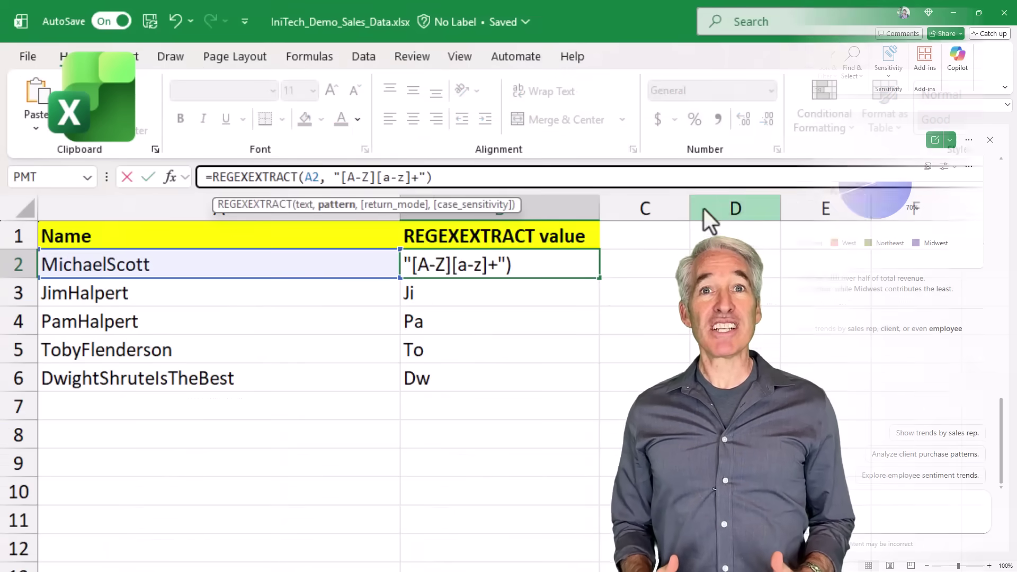
pyautogui.write(',')
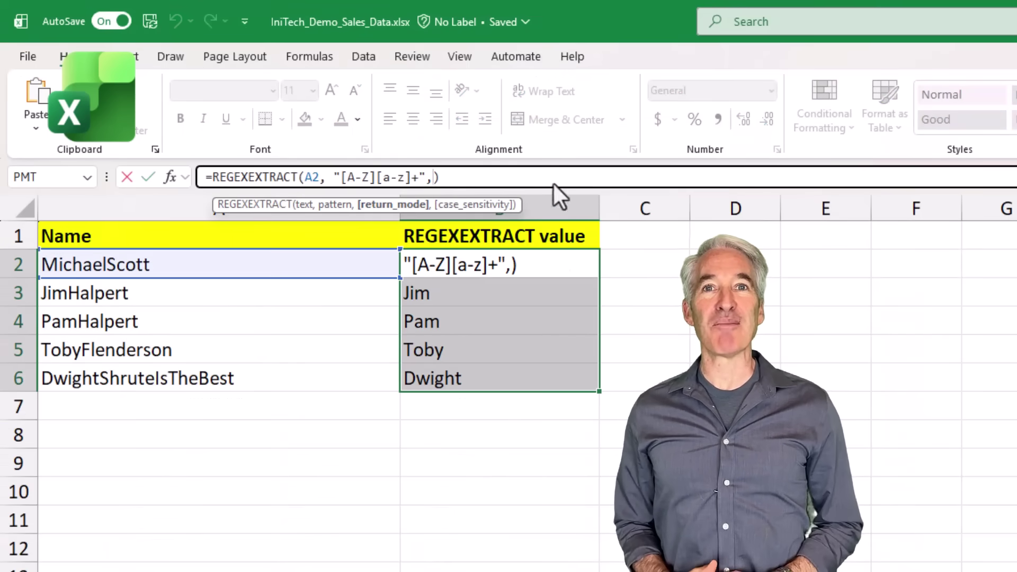
pyautogui.write('1')
pyautogui.press('Return')
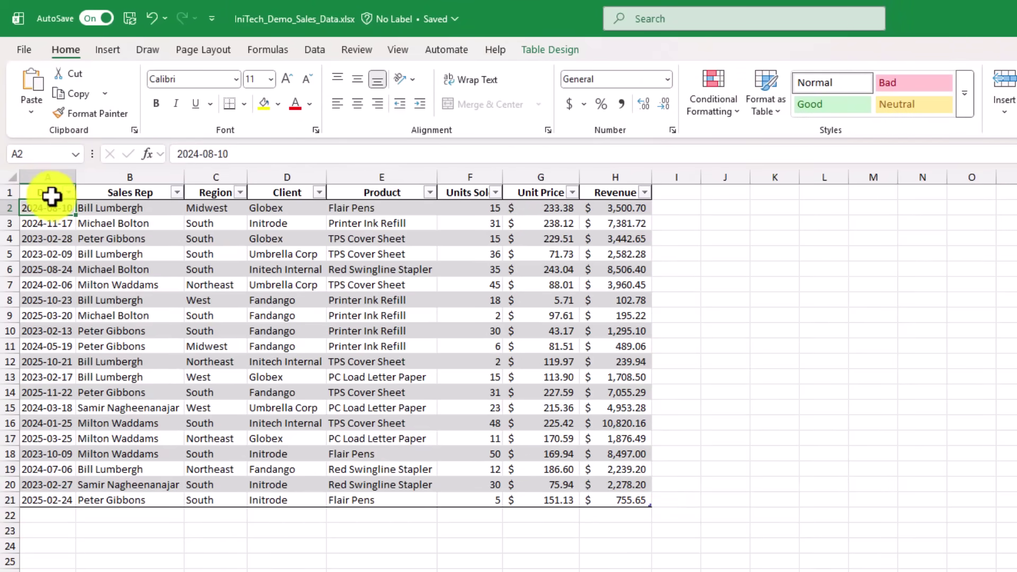
# Step: Insert a PivotTable from A1:H21 at L6 on the existing Sales Data sheet
pyautogui.moveTo(45, 192); pyautogui.dragTo(606, 499)
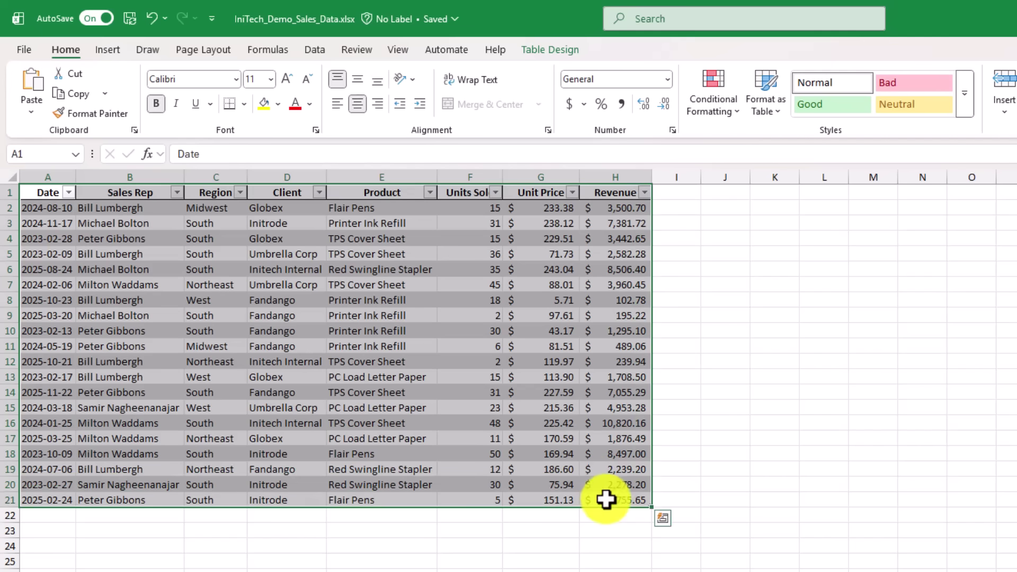
pyautogui.click(109, 52)
pyautogui.click(40, 79)
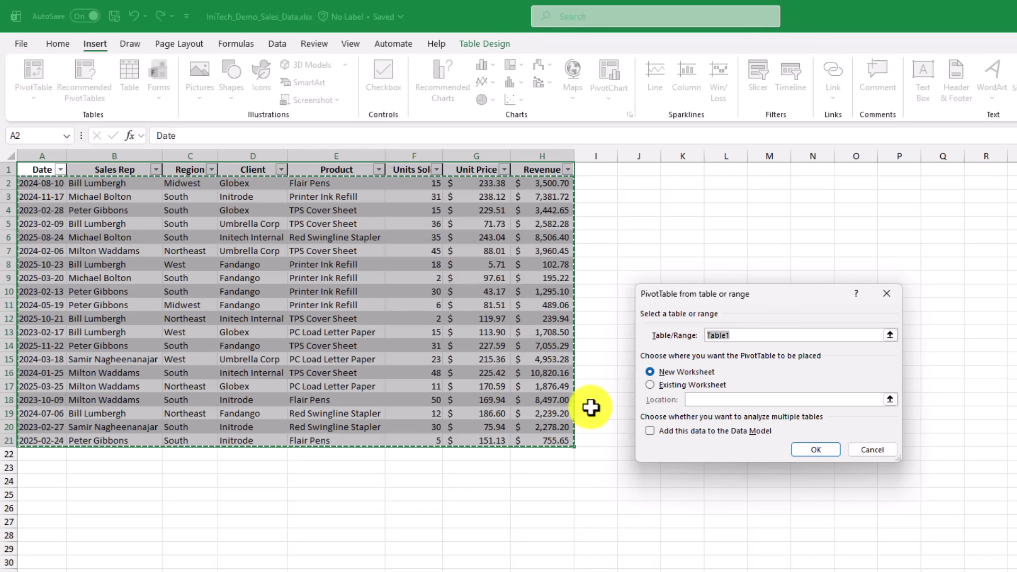
pyautogui.click(649, 385)
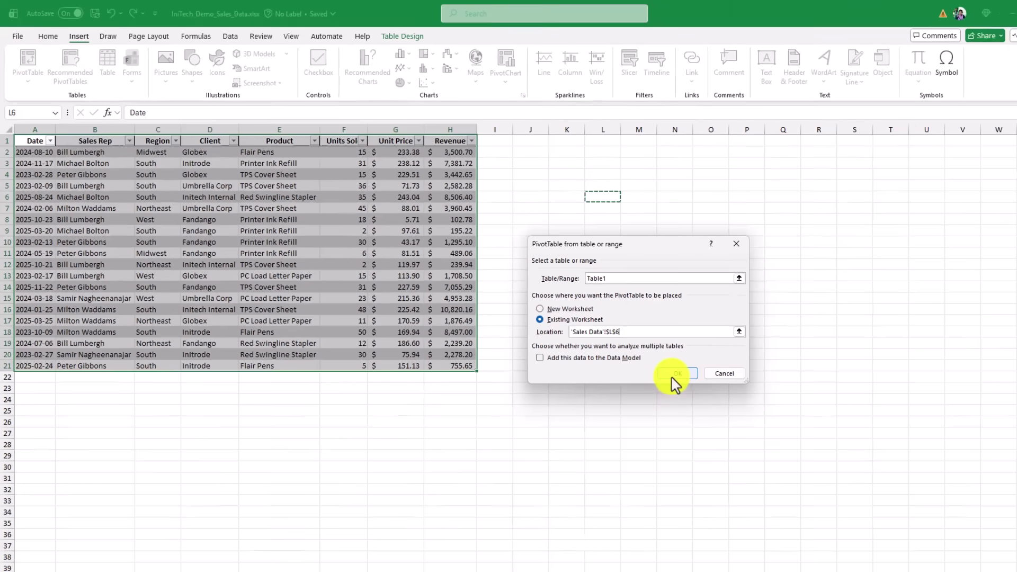
pyautogui.click(815, 450)
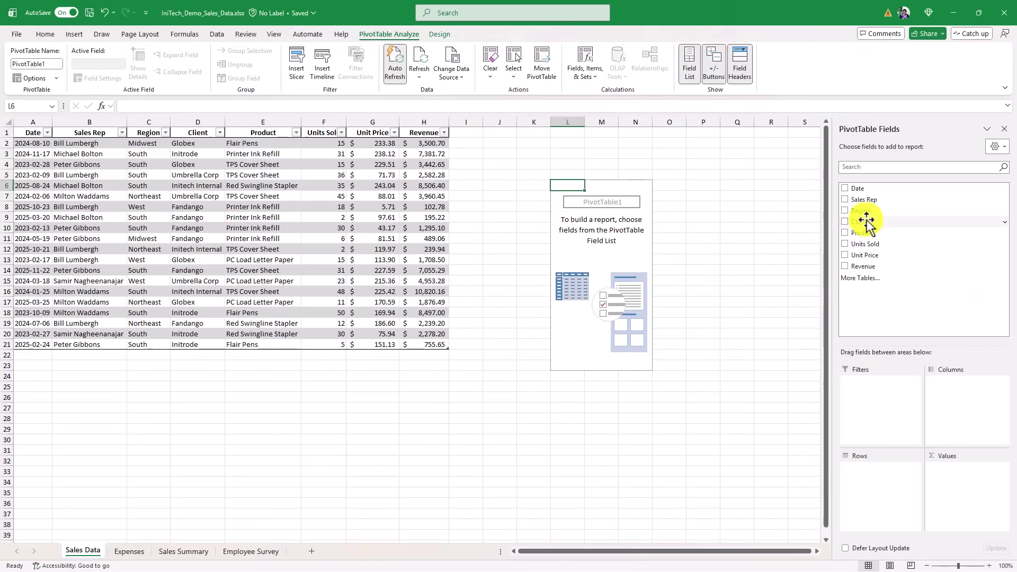
# Step: Put Client in Rows, Region in Columns and Revenue in Values, then close the field list
pyautogui.moveTo(859, 221); pyautogui.dragTo(879, 489)
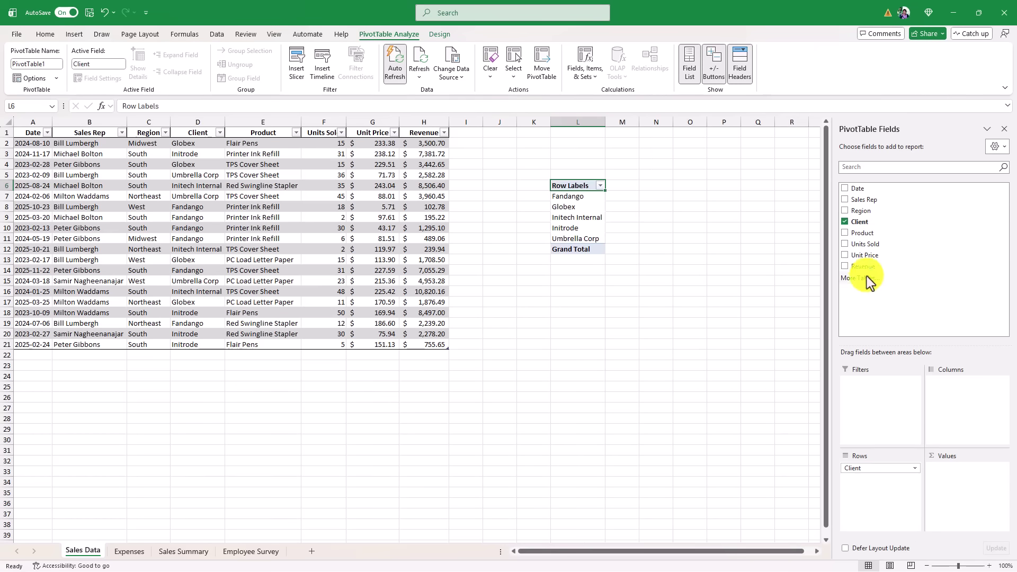
pyautogui.moveTo(853, 211); pyautogui.dragTo(960, 382)
pyautogui.moveTo(863, 266); pyautogui.dragTo(960, 479)
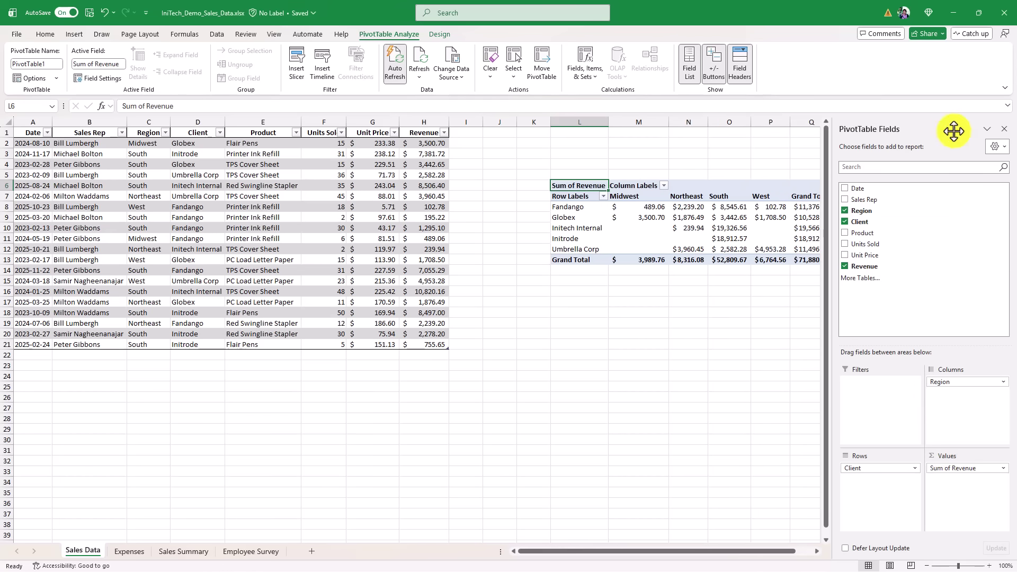
pyautogui.moveTo(652, 551); pyautogui.dragTo(996, 130)
pyautogui.click(997, 130)
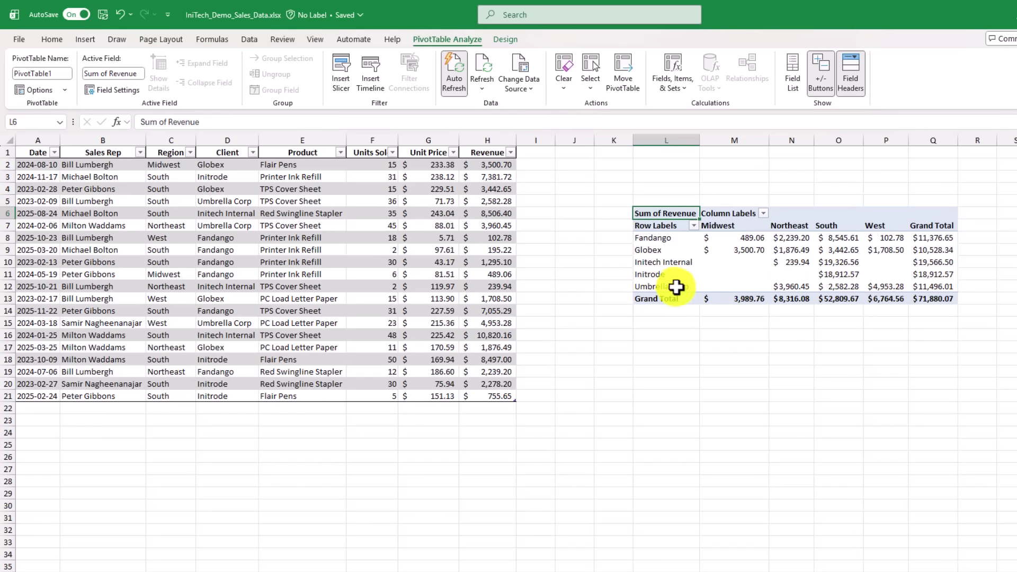
# Step: Enter a new West sale for MikeRosoft worth $3,234.00 in row 22
pyautogui.click(39, 408)
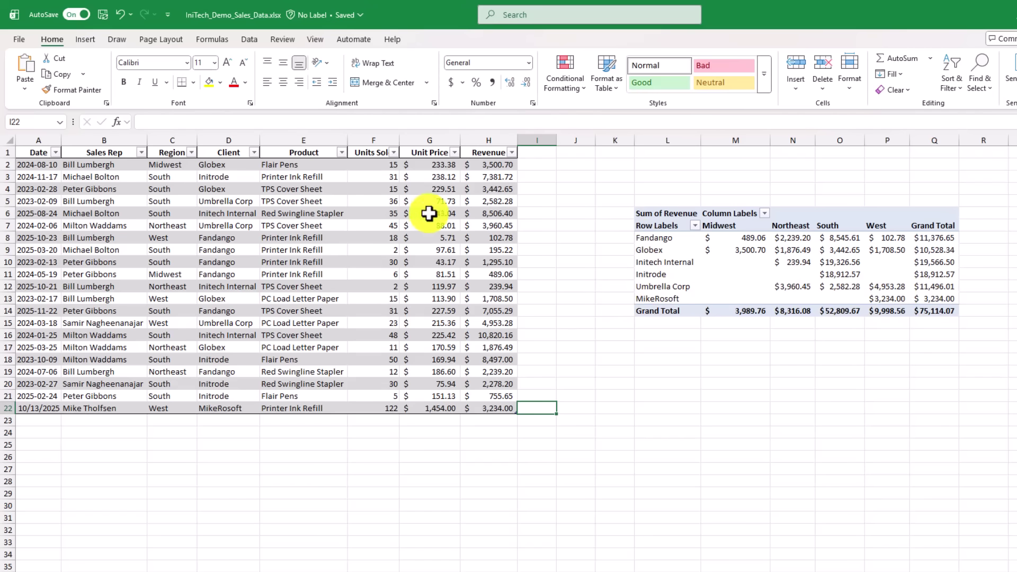
# Step: Turn on Auto Refresh for the revenue pivot table from the PivotTable Analyze commands
pyautogui.click(682, 243)
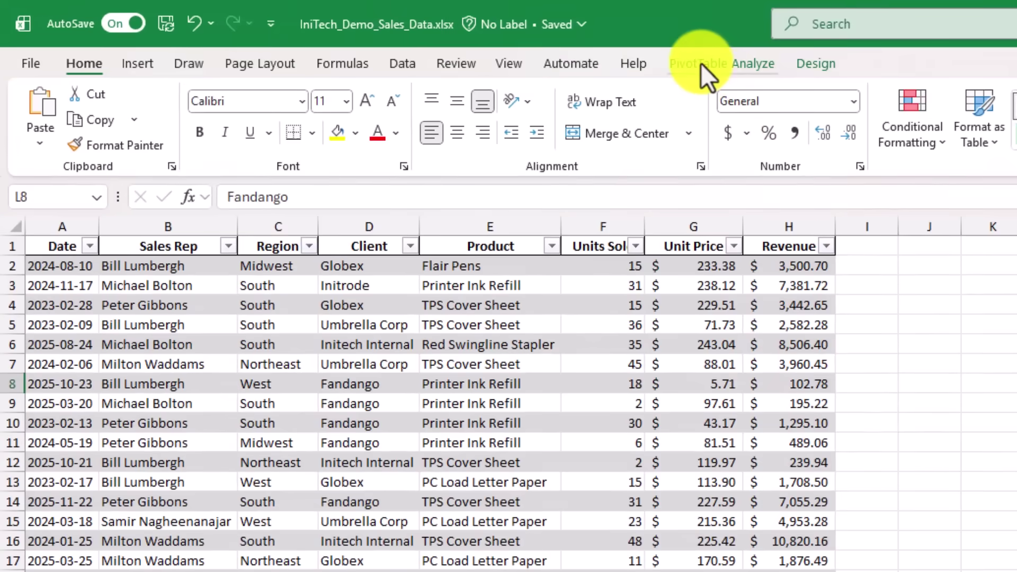
pyautogui.click(701, 63)
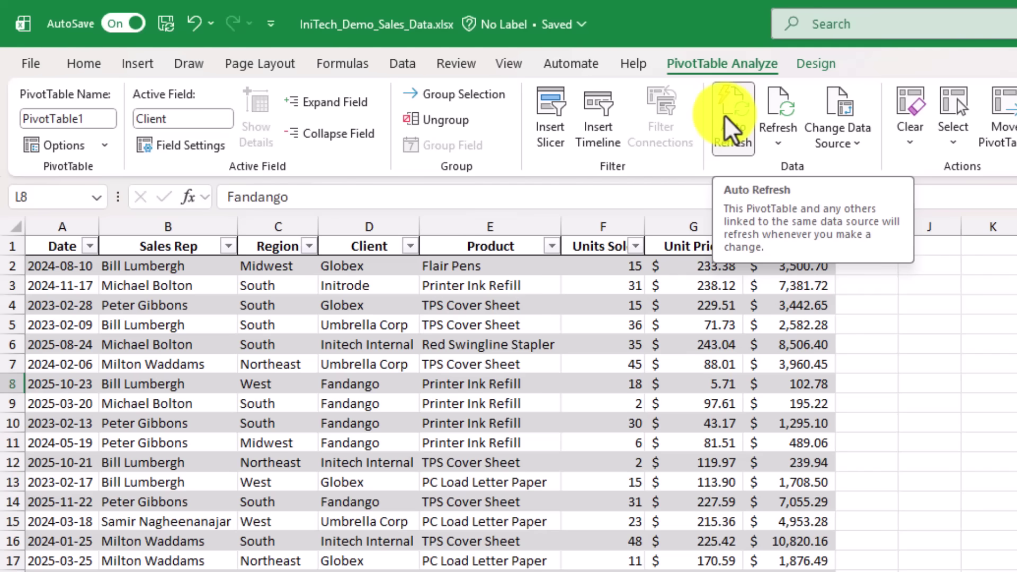
pyautogui.click(732, 130)
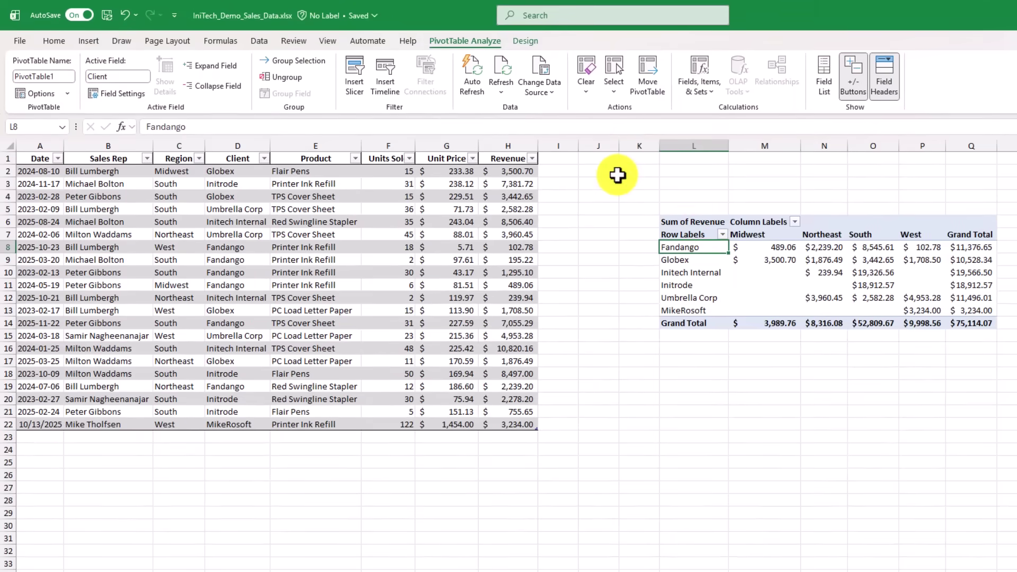
pyautogui.click(474, 79)
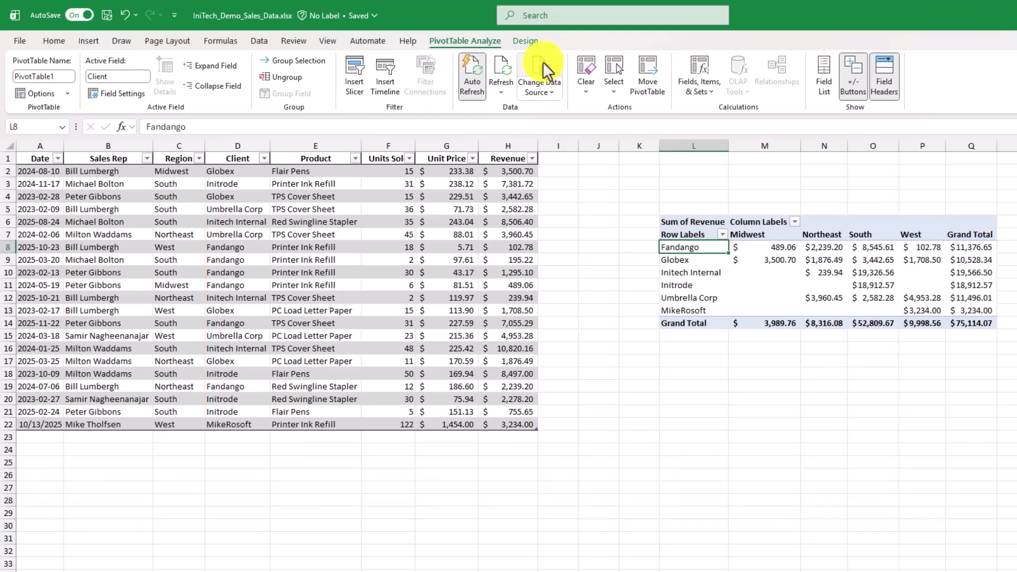
pyautogui.click(473, 77)
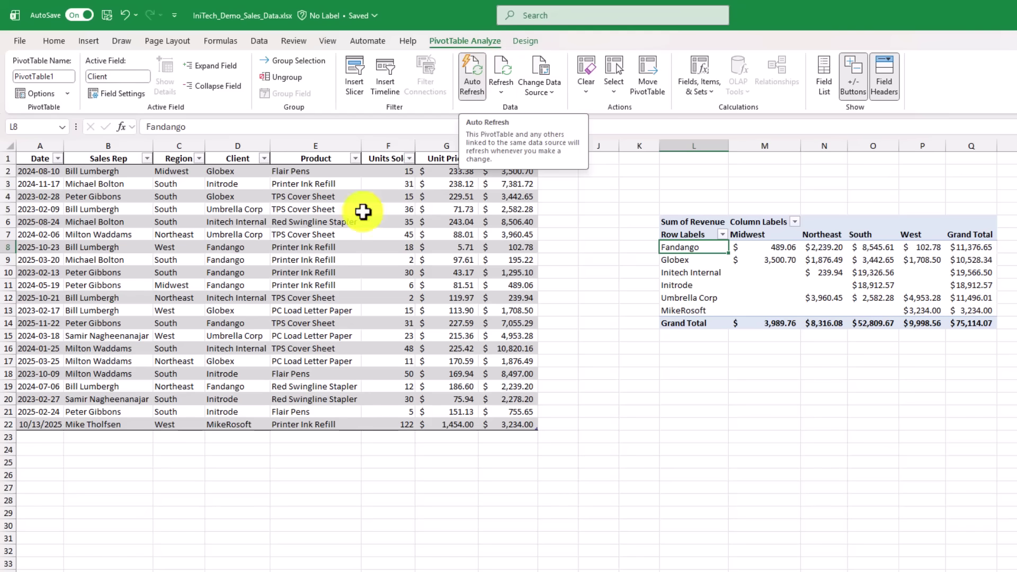
pyautogui.moveTo(39, 424); pyautogui.dragTo(471, 394)
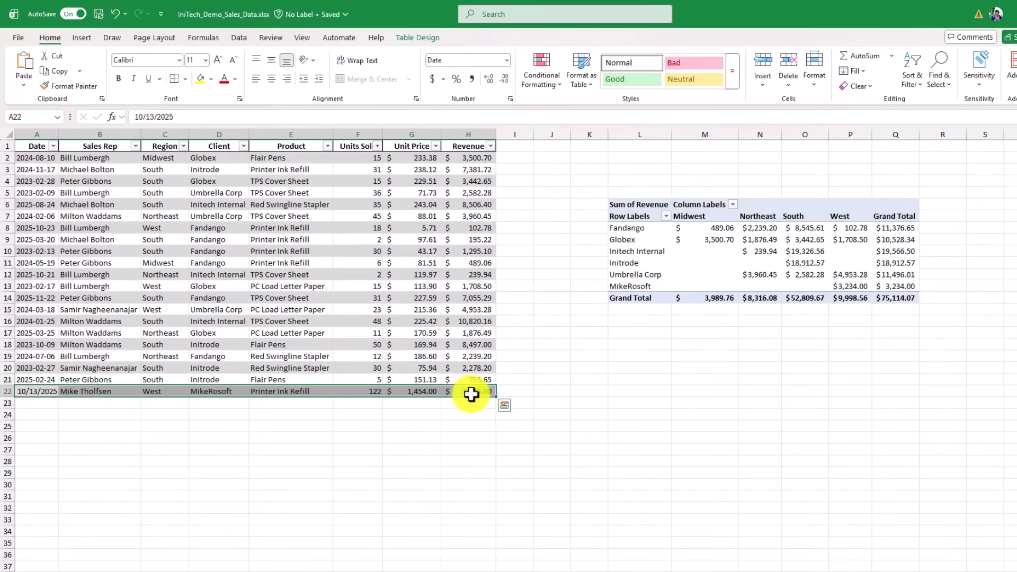
pyautogui.press('Delete')
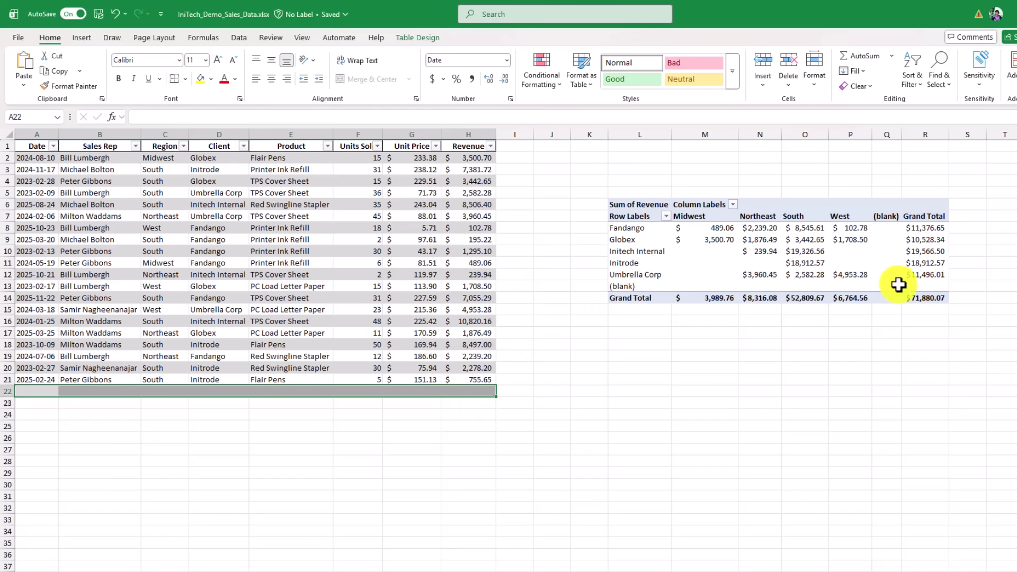
pyautogui.hotkey('ctrl', 'z')
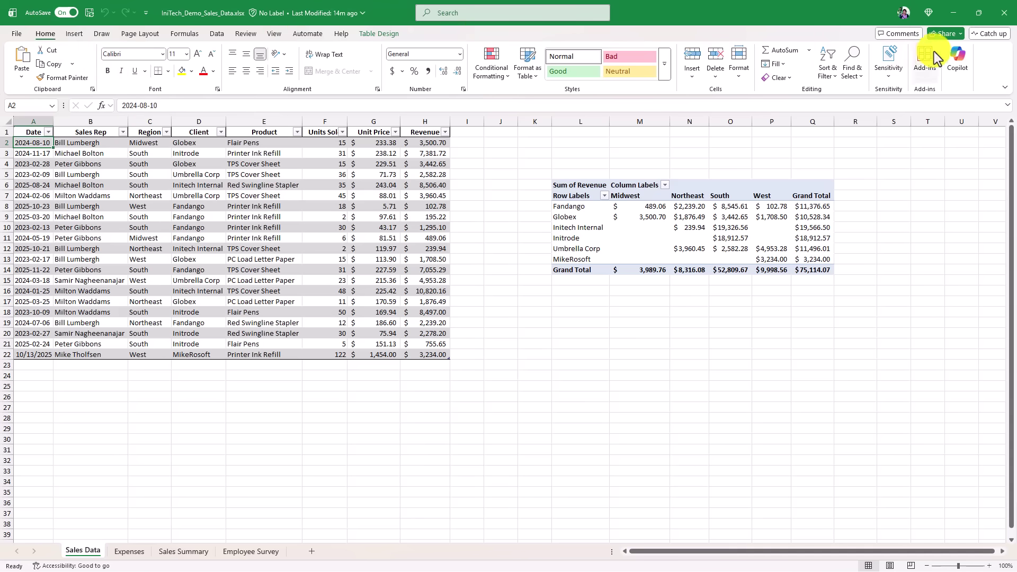
# Step: Open the Copilot pane from the Home ribbon
pyautogui.click(969, 71)
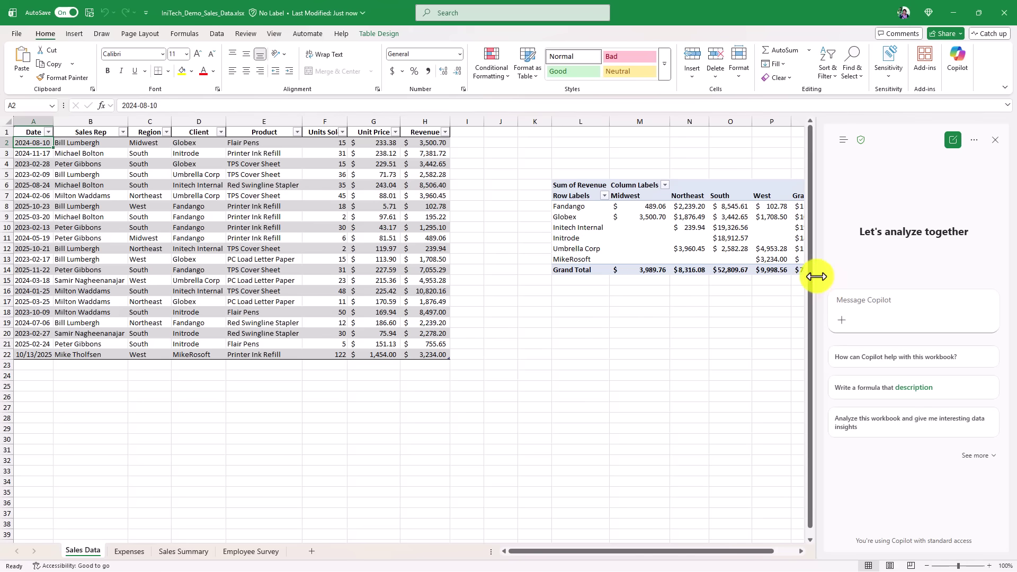
# Step: Widen the Copilot pane, expand its suggested prompts with See more, and check its ... menu
pyautogui.moveTo(816, 276); pyautogui.dragTo(705, 276)
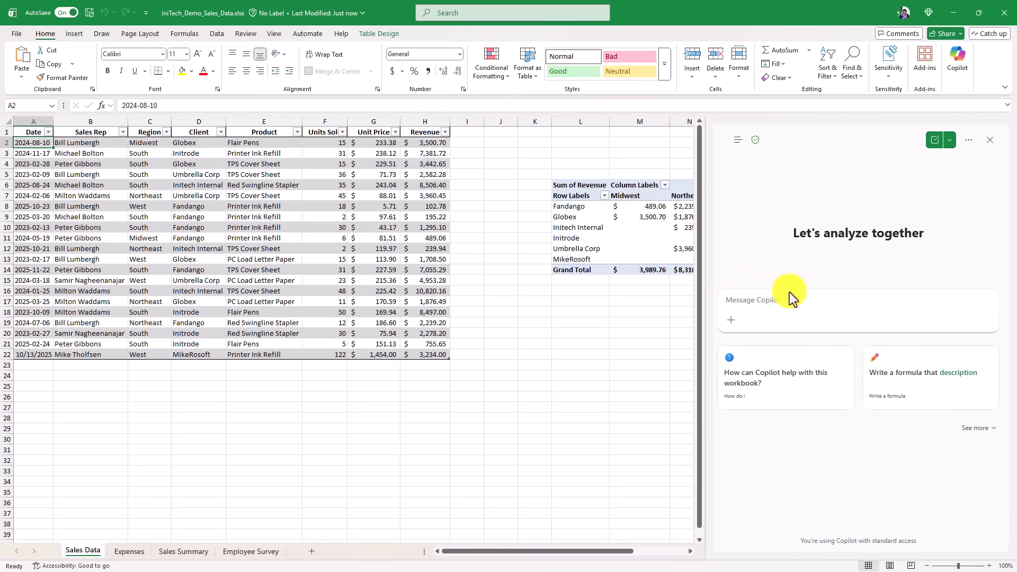
pyautogui.click(979, 429)
pyautogui.scroll(-4, 846, 374)
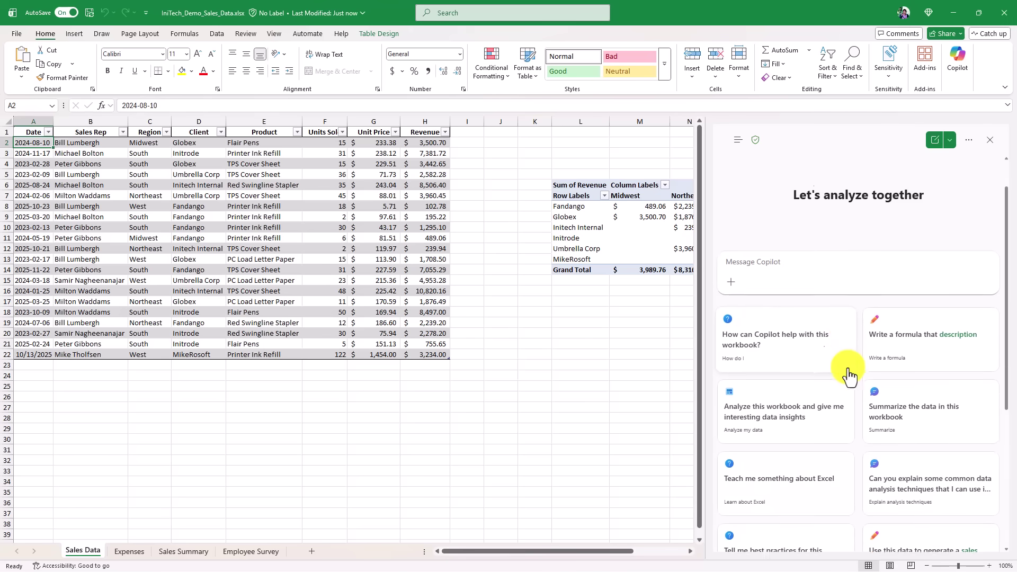
pyautogui.scroll(5, 847, 374)
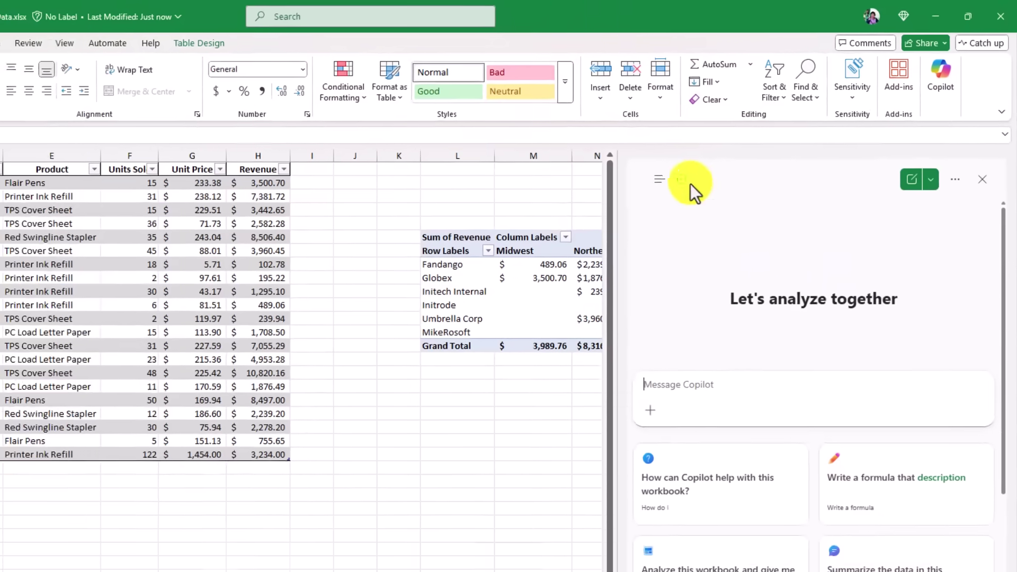
pyautogui.moveTo(756, 139)
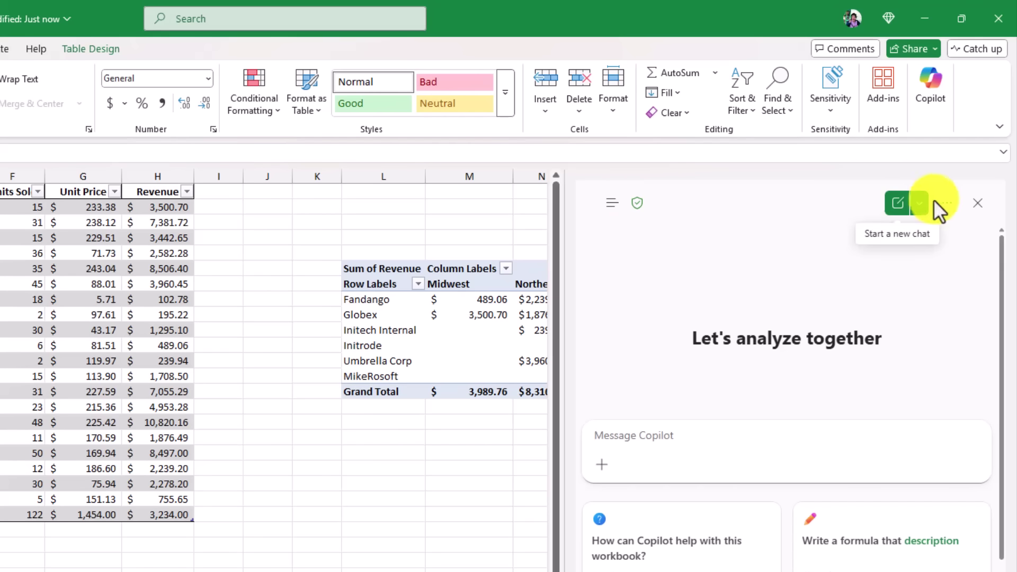
pyautogui.click(948, 201)
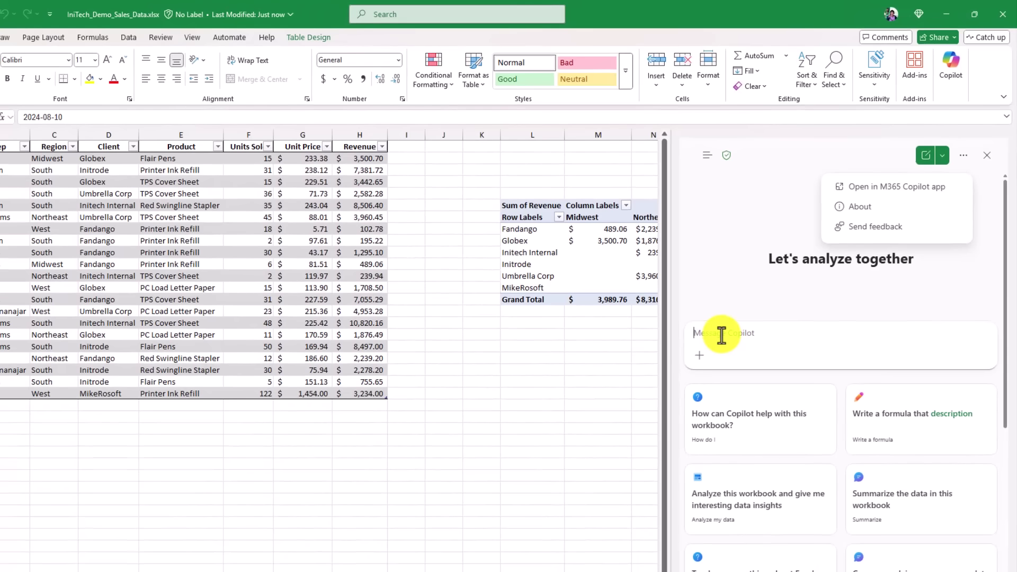
pyautogui.click(721, 335)
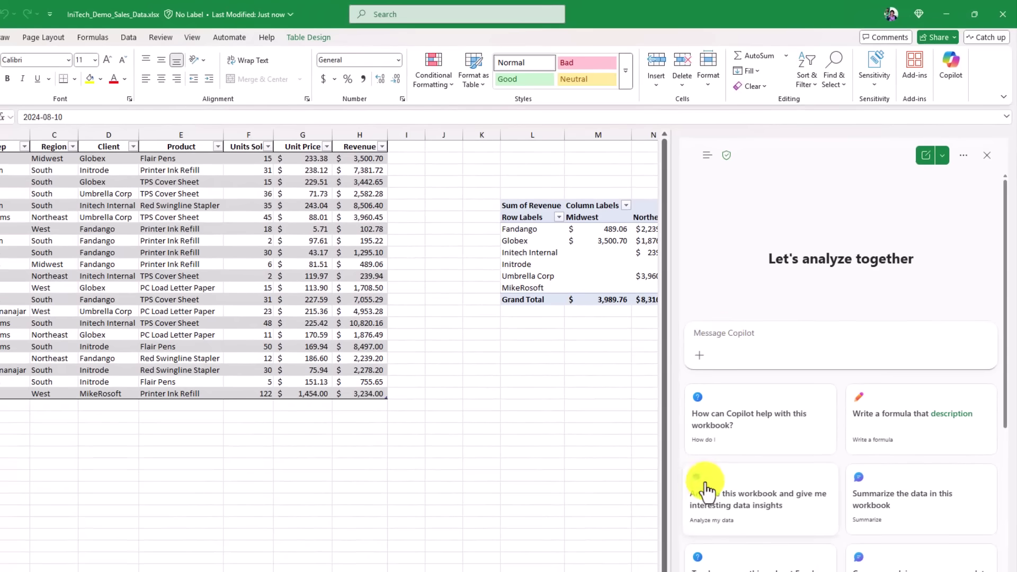
# Step: Send the 'Analyze this workbook and give me interesting data insights' prompt and read Copilot's reply
pyautogui.click(747, 508)
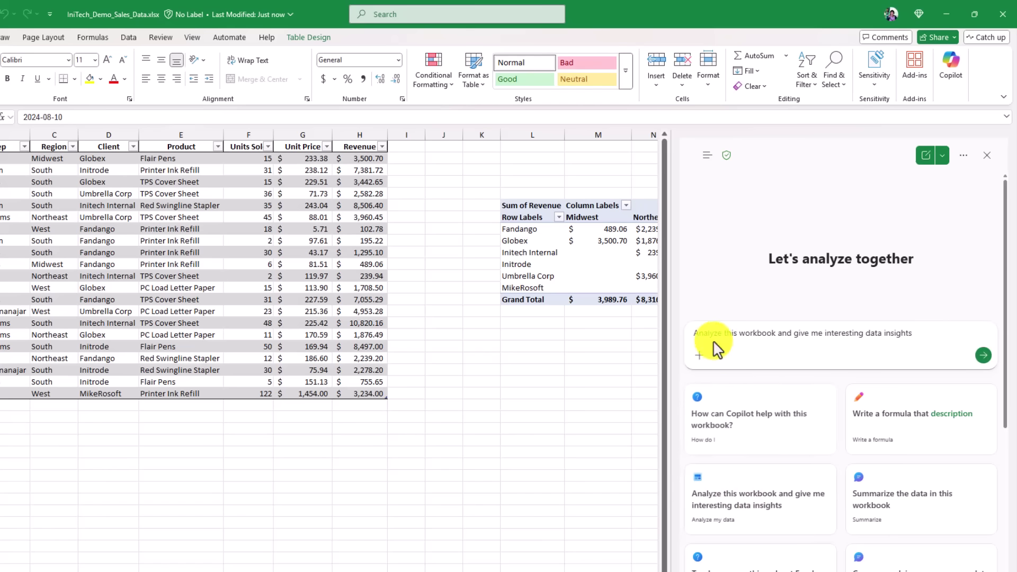
pyautogui.click(983, 355)
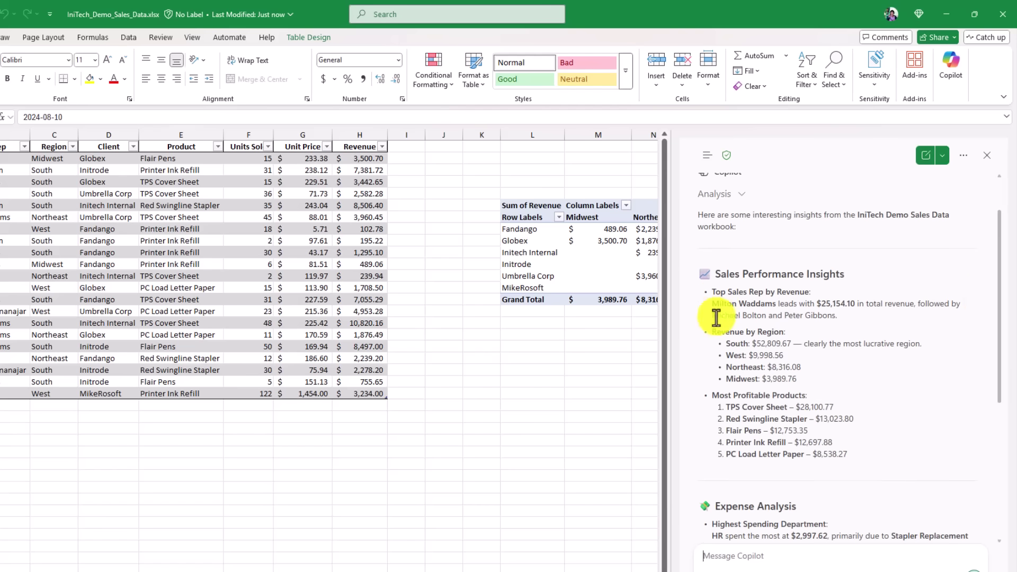
pyautogui.scroll(-5, 778, 382)
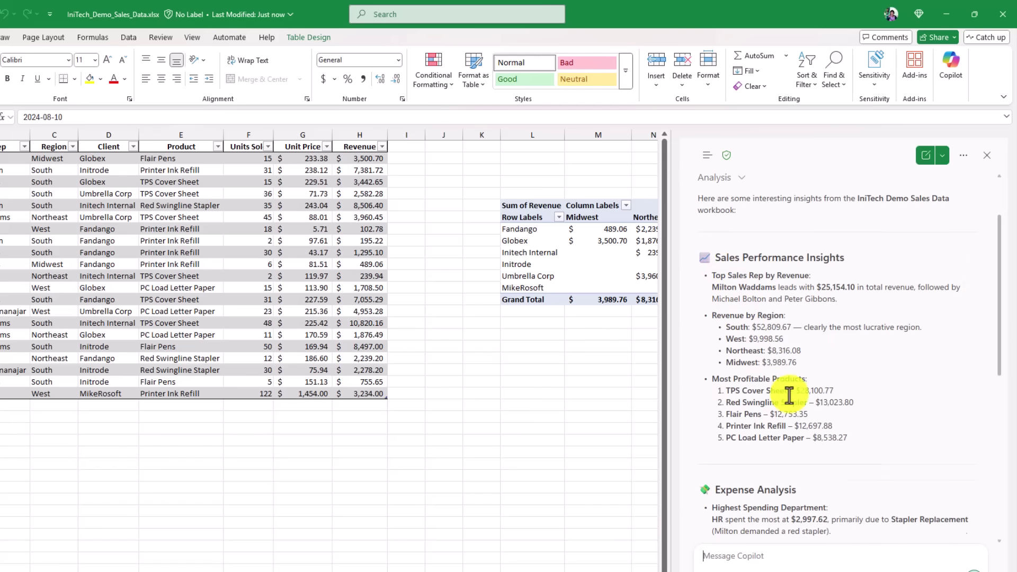
pyautogui.scroll(-1, 779, 445)
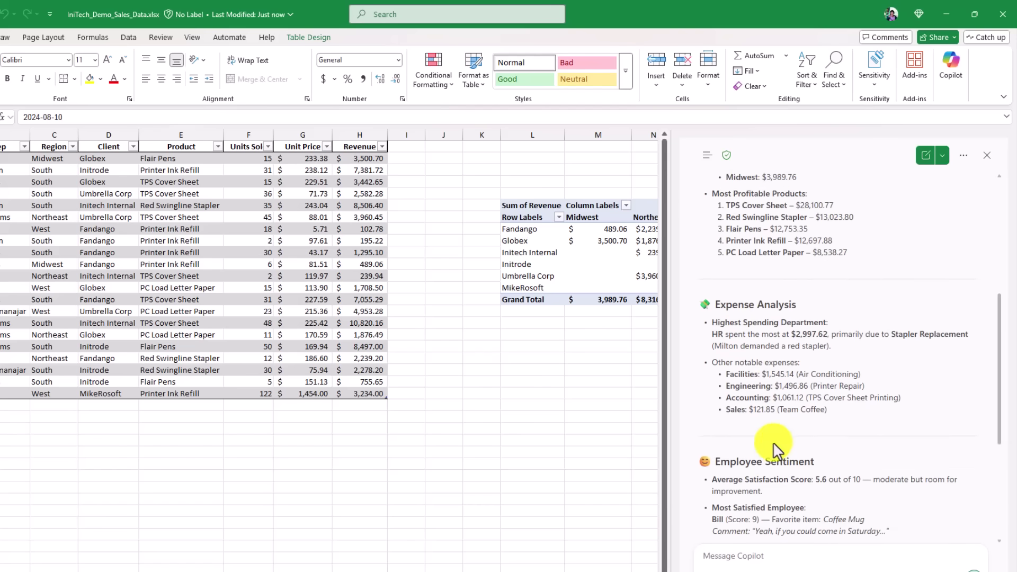
pyautogui.scroll(-1, 761, 360)
pyautogui.scroll(-1, 757, 360)
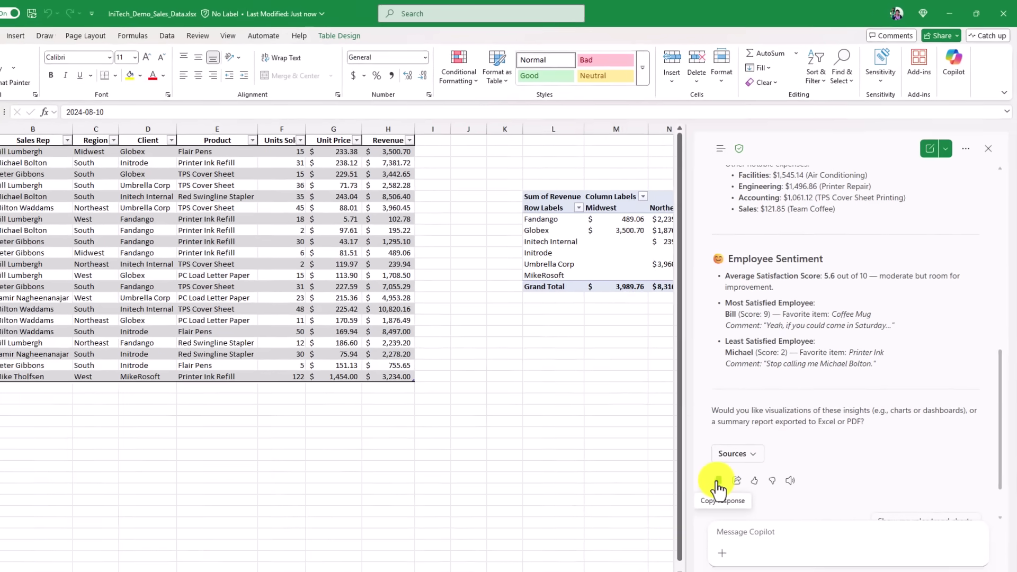
# Step: Copy Copilot's insights response and paste it at A1 of a new Sheet1
pyautogui.click(719, 487)
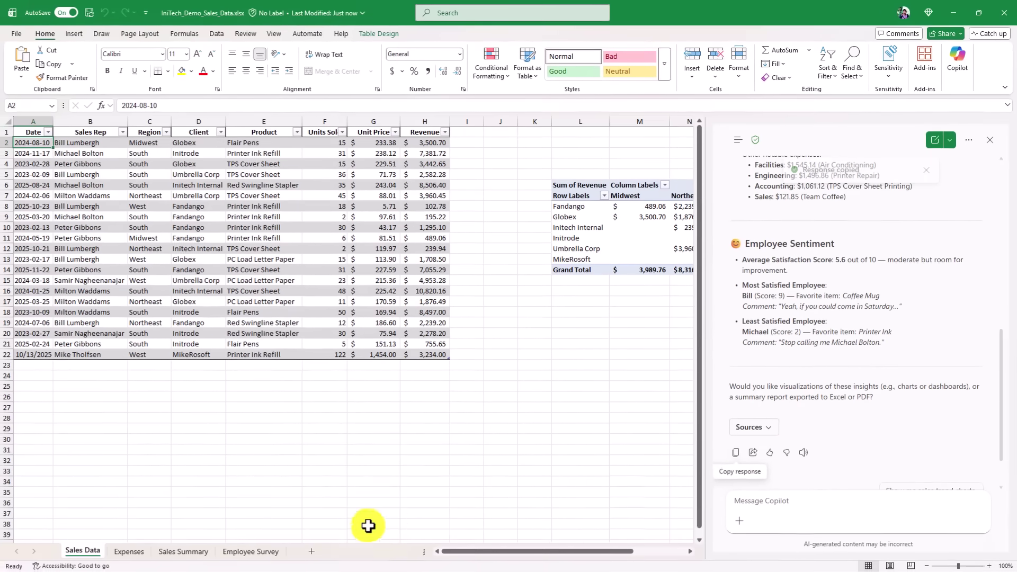
pyautogui.click(318, 555)
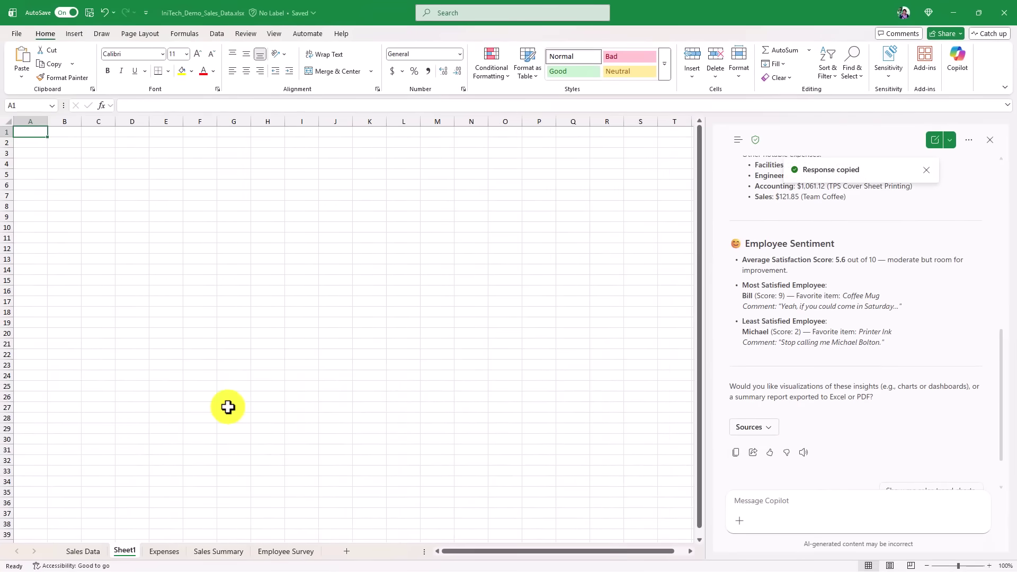
pyautogui.hotkey('ctrl', 'v')
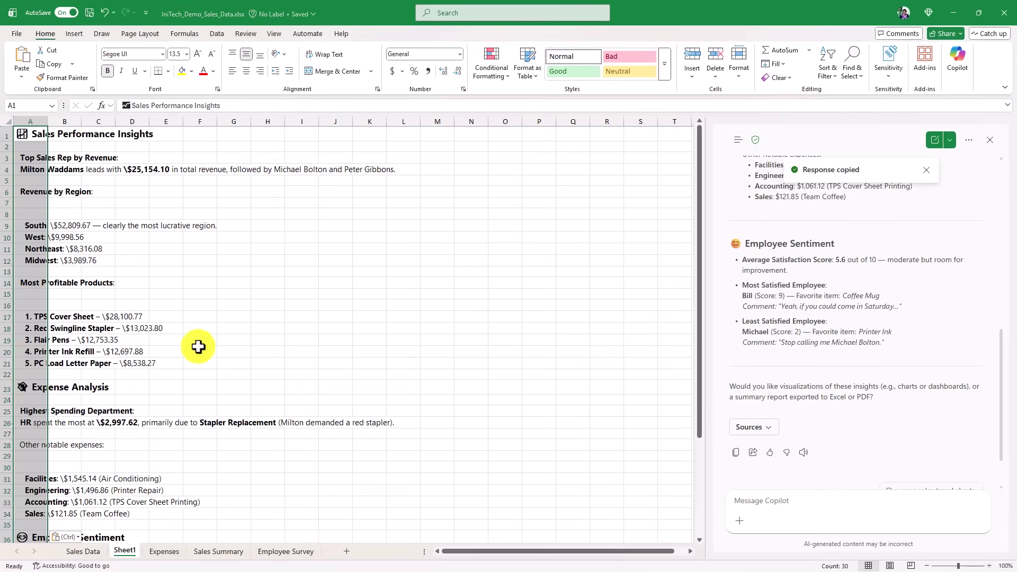
pyautogui.click(166, 249)
pyautogui.scroll(-4, 129, 287)
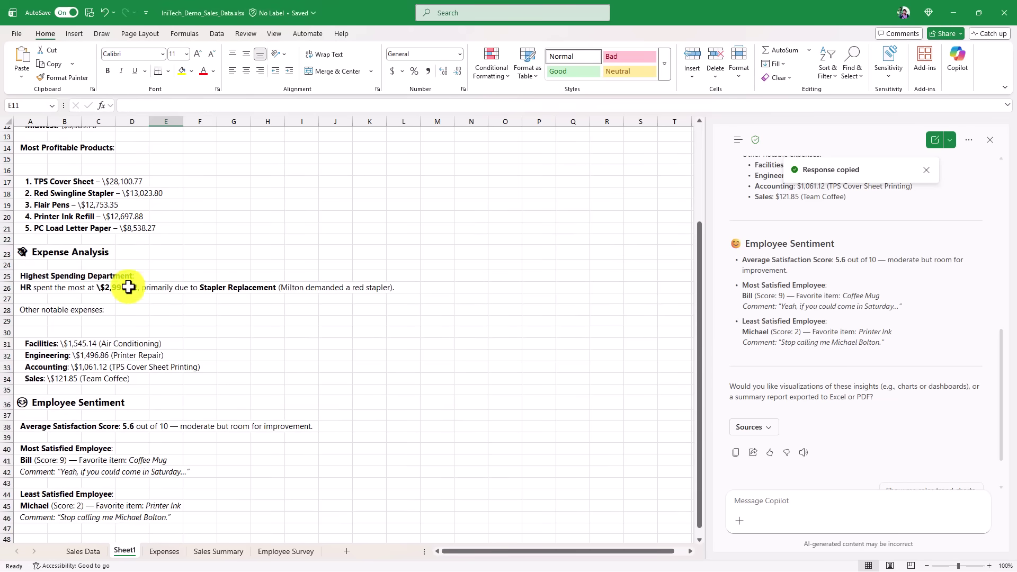
pyautogui.scroll(4, 137, 360)
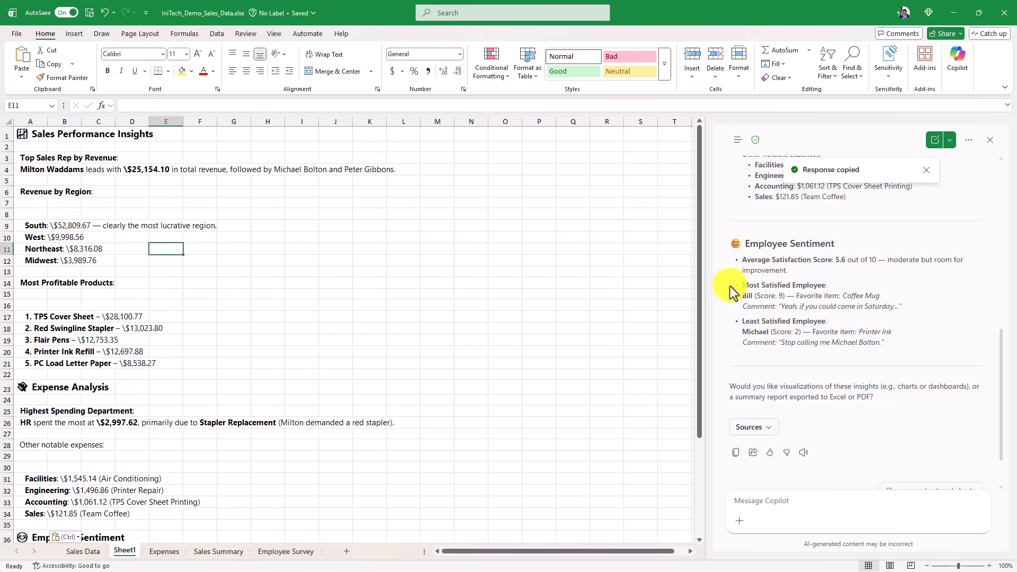
pyautogui.click(800, 498)
pyautogui.scroll(-2, 874, 416)
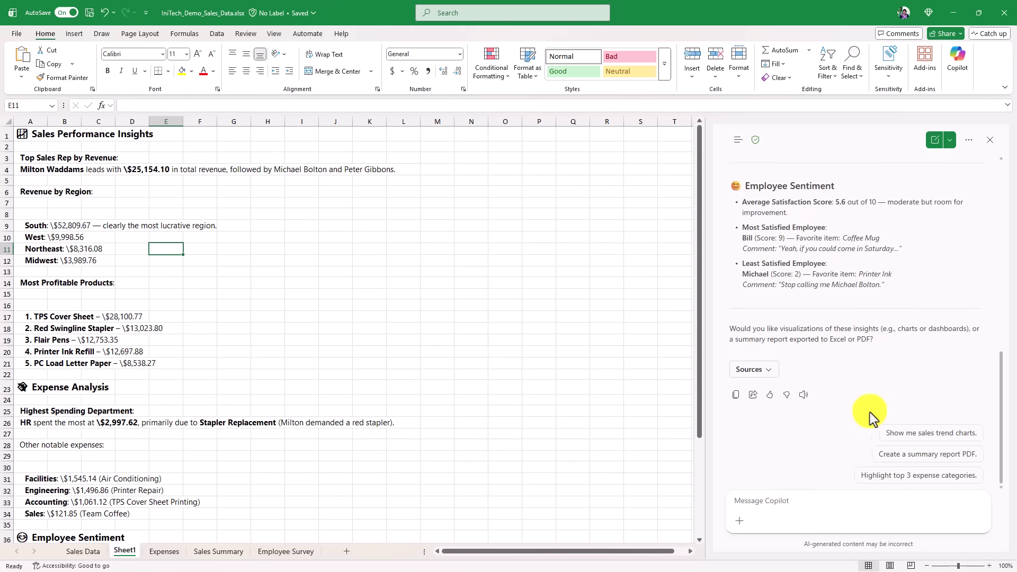
# Step: Send the 'Show me sales trend charts.' prompt and review the revenue-over-time, region and product charts
pyautogui.click(949, 440)
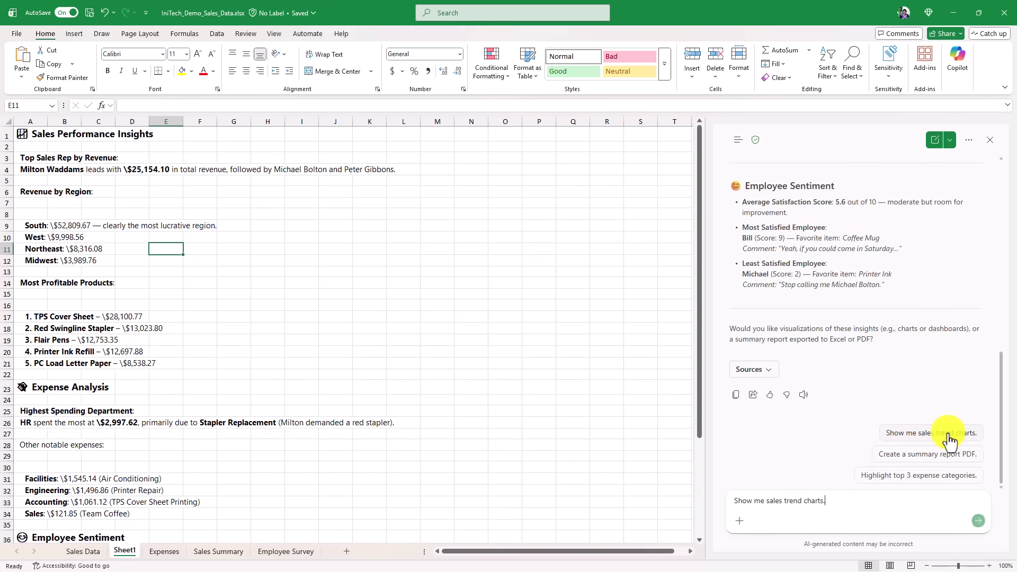
pyautogui.click(984, 522)
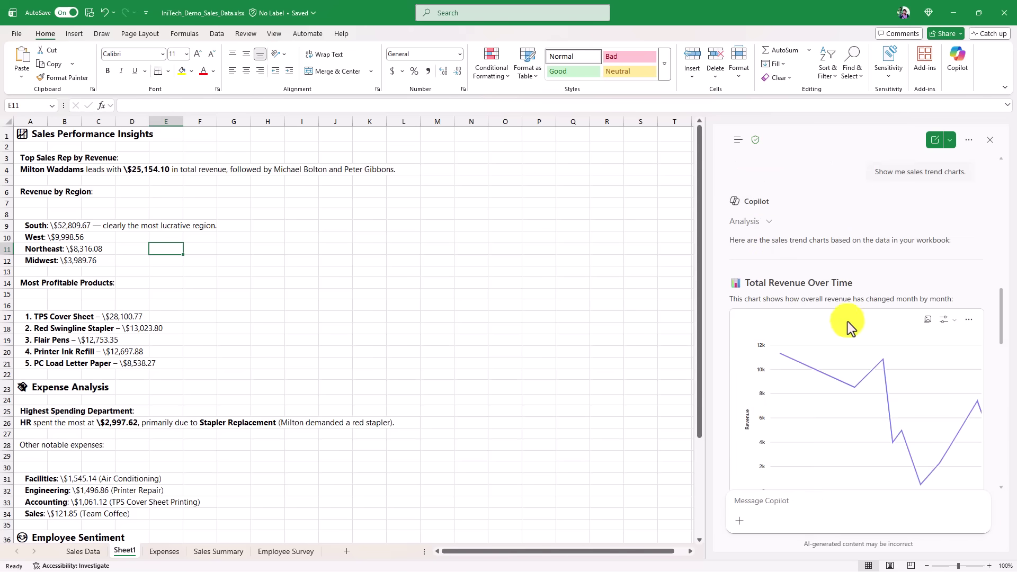
pyautogui.scroll(-5, 847, 326)
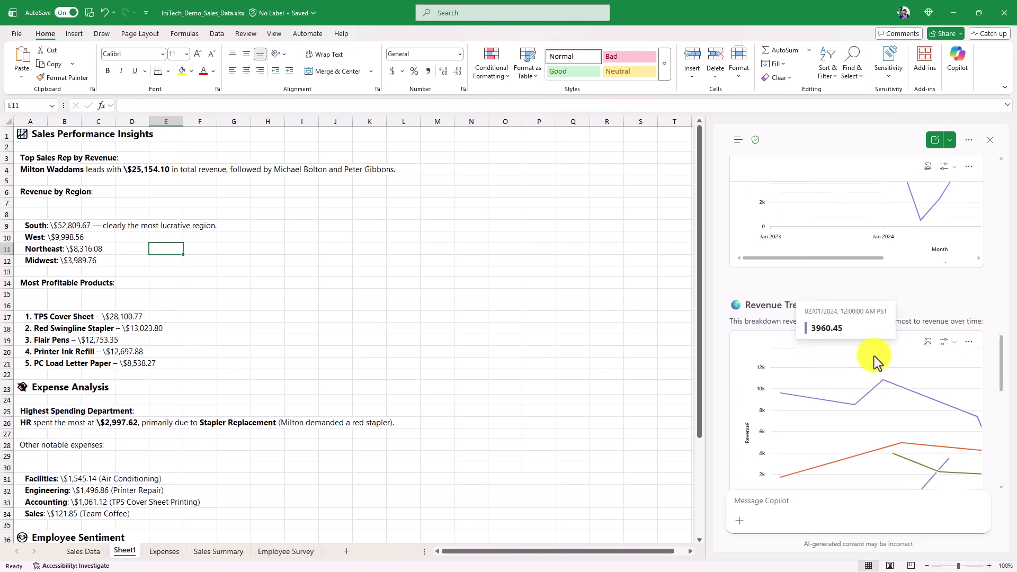
pyautogui.scroll(-5, 935, 352)
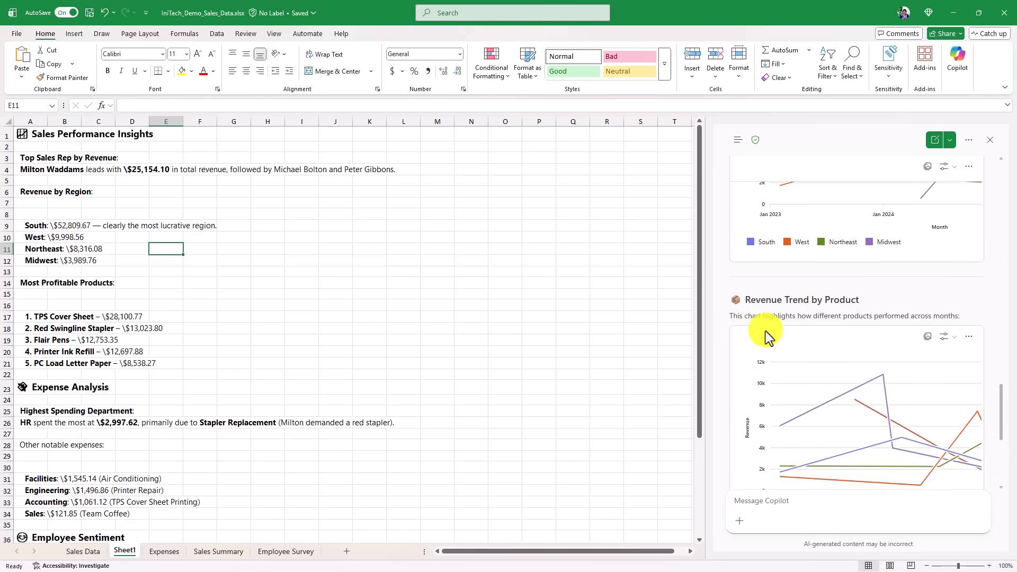
# Step: Copy Copilot's Revenue Trend by Product chart as a picture and paste it onto a new Sheet2
pyautogui.scroll(-5, 821, 342)
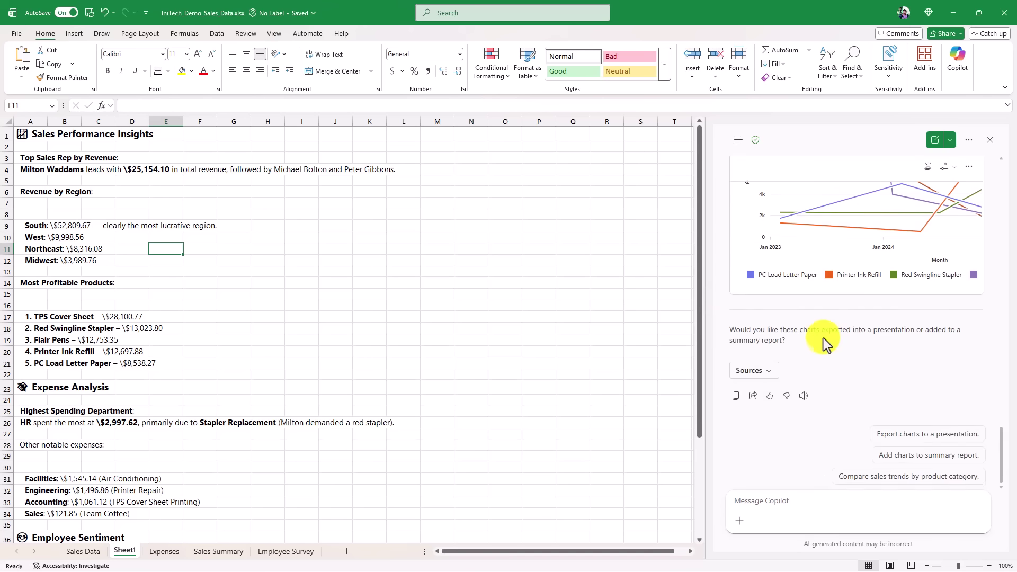
pyautogui.scroll(4, 824, 341)
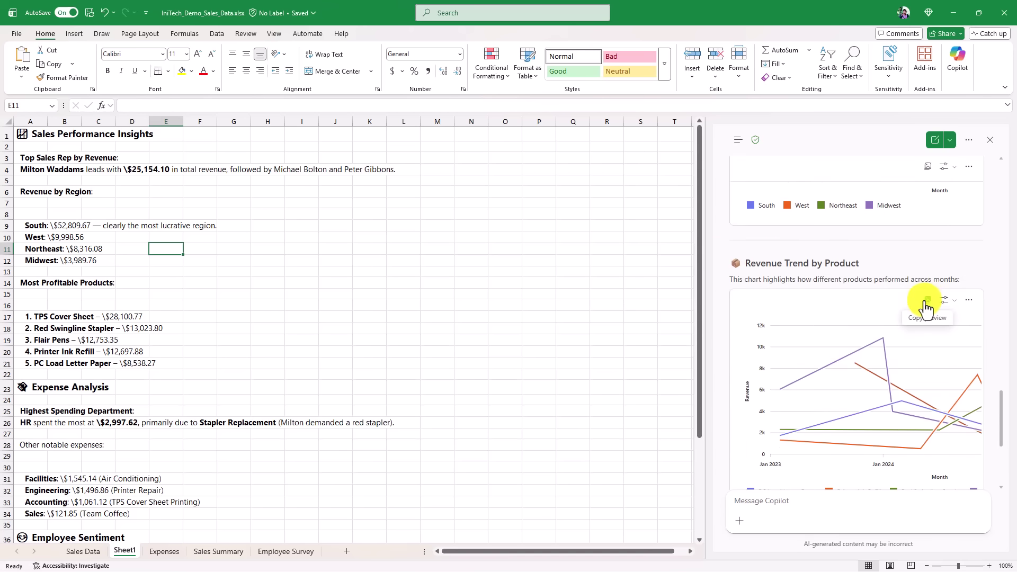
pyautogui.click(926, 306)
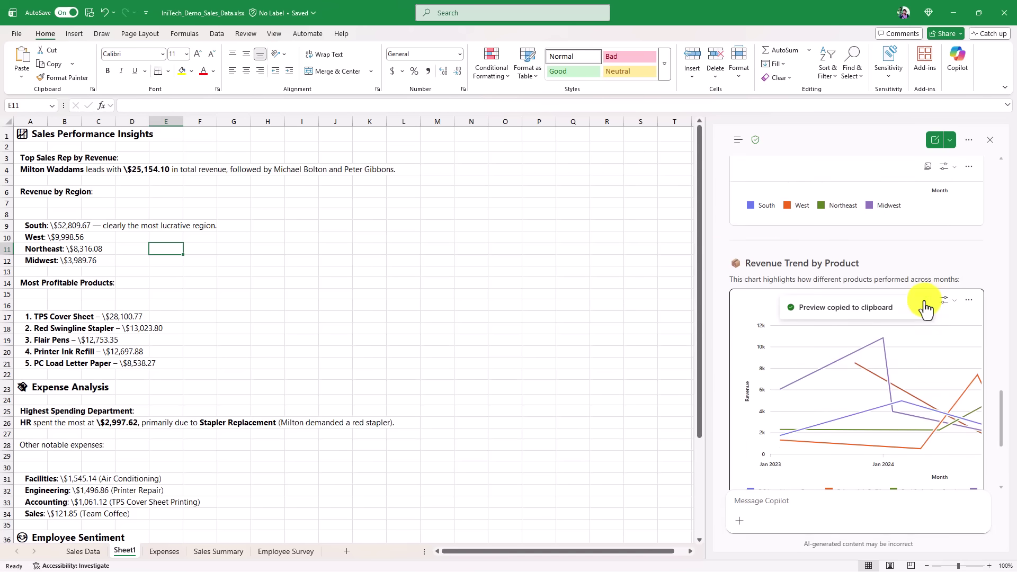
pyautogui.click(347, 552)
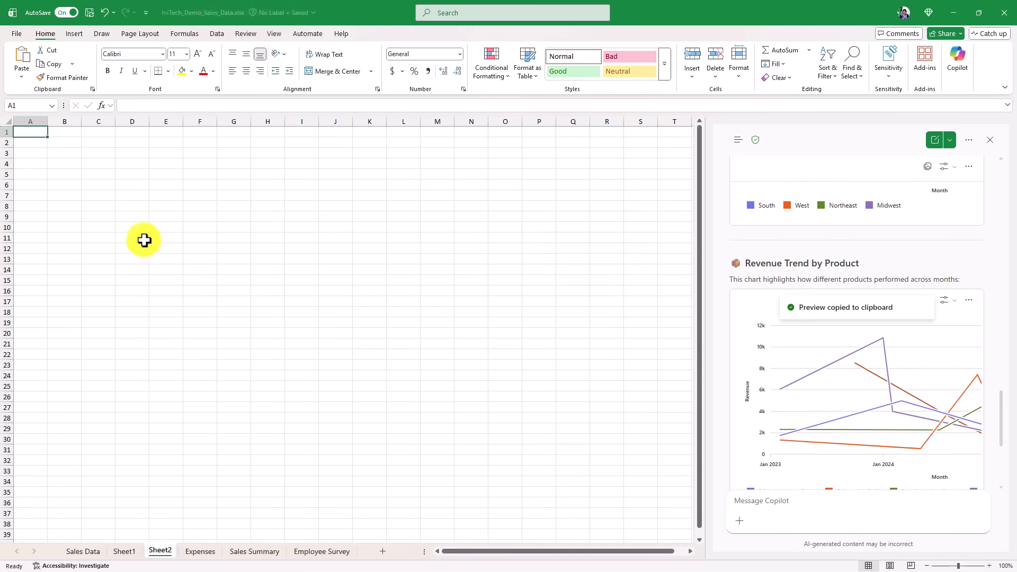
pyautogui.hotkey('ctrl', 'v')
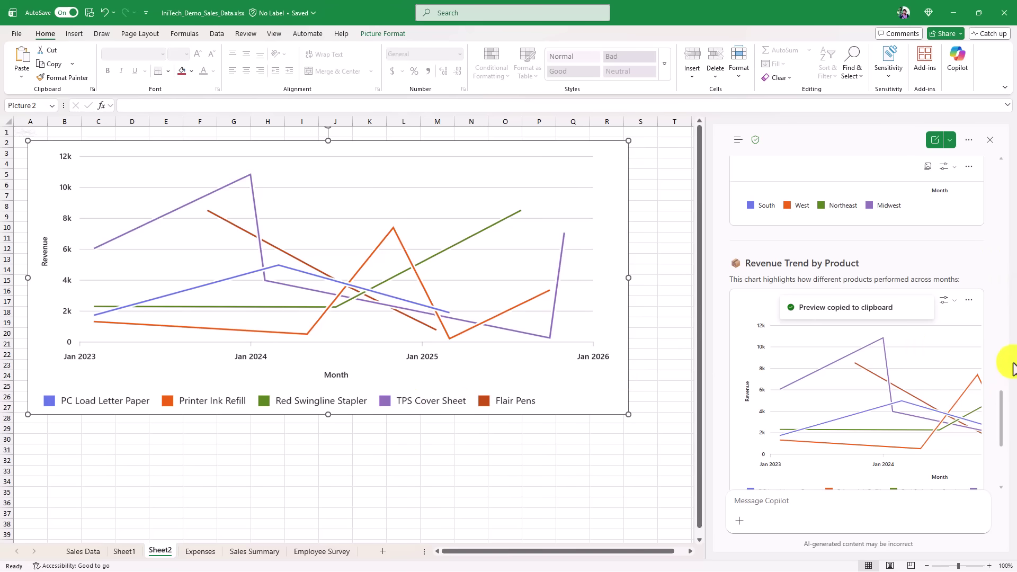
# Step: Start a new Copilot chat and pick the suggested prompt 'Are there any trends in this data?'
pyautogui.scroll(5, 1007, 366)
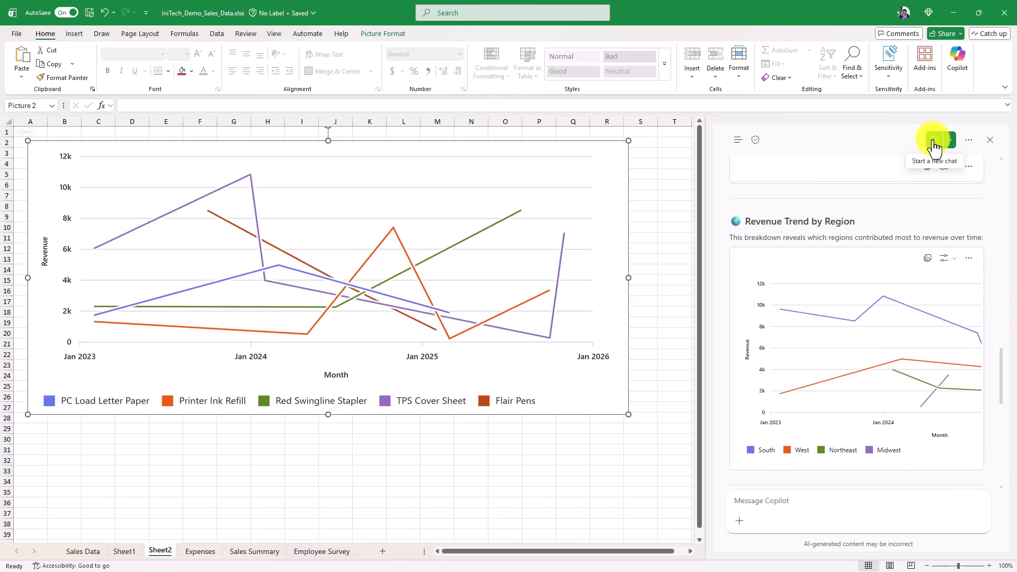
pyautogui.click(935, 142)
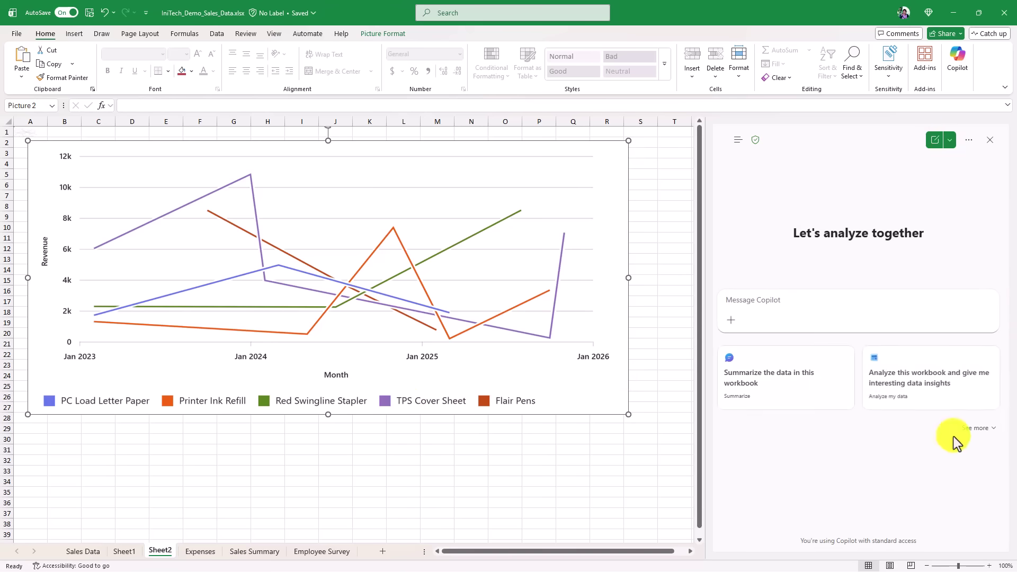
pyautogui.click(977, 428)
pyautogui.scroll(-4, 933, 369)
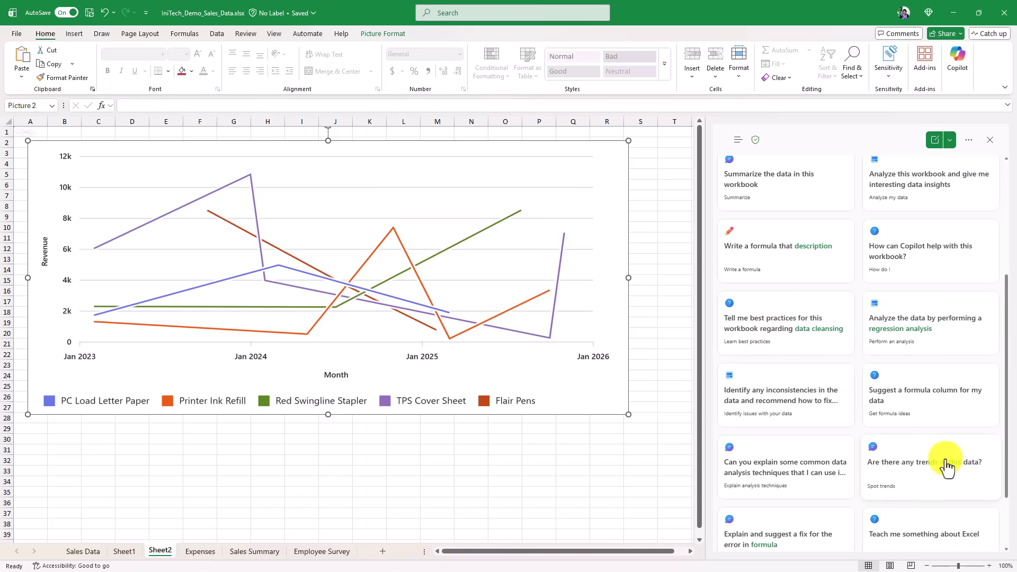
pyautogui.scroll(-3, 920, 466)
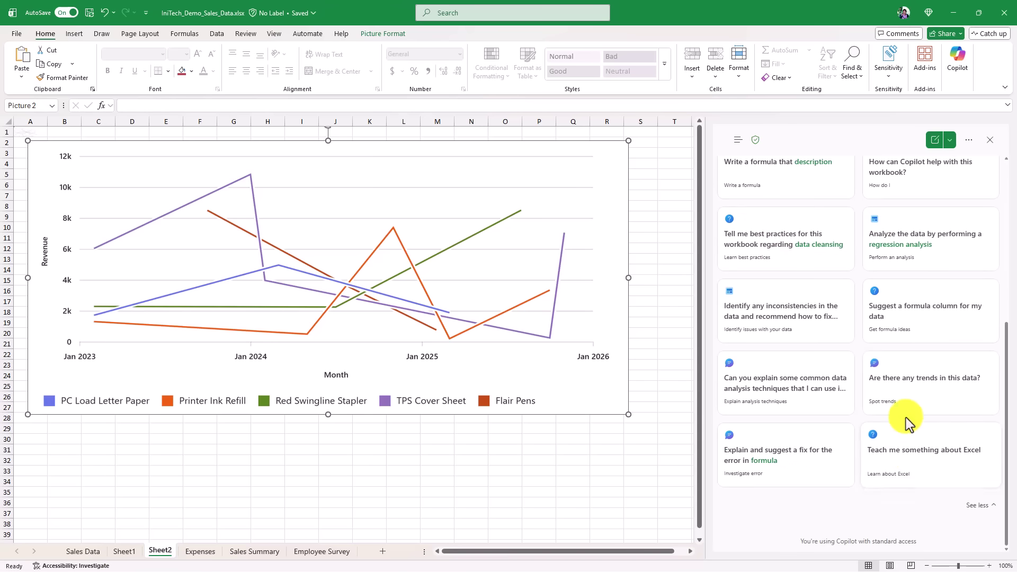
pyautogui.scroll(10, 908, 386)
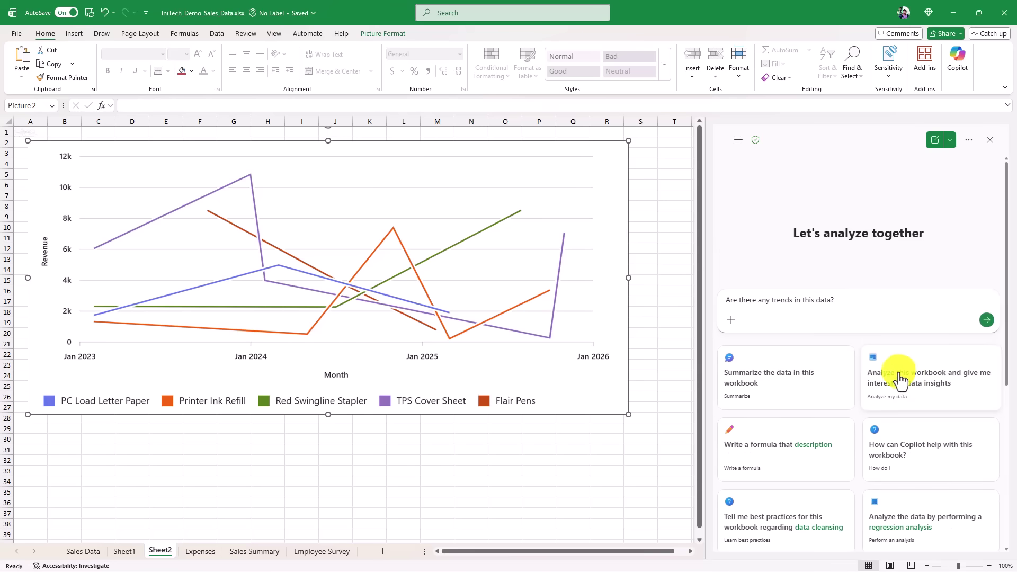
# Step: Send 'Are there any trends in this data?' to Copilot and read through its answer
pyautogui.click(985, 321)
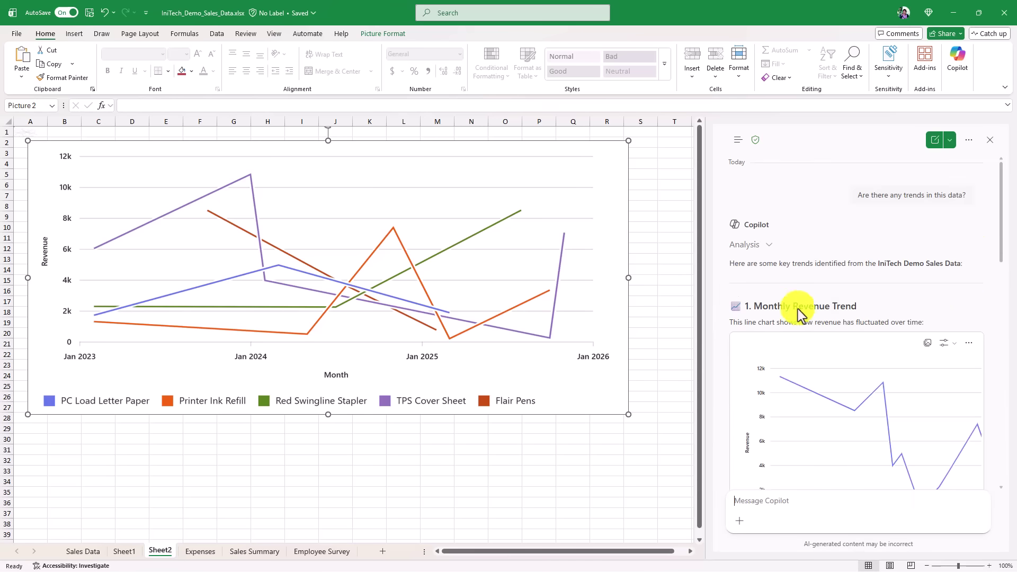
pyautogui.scroll(-4, 904, 400)
pyautogui.scroll(-6, 903, 400)
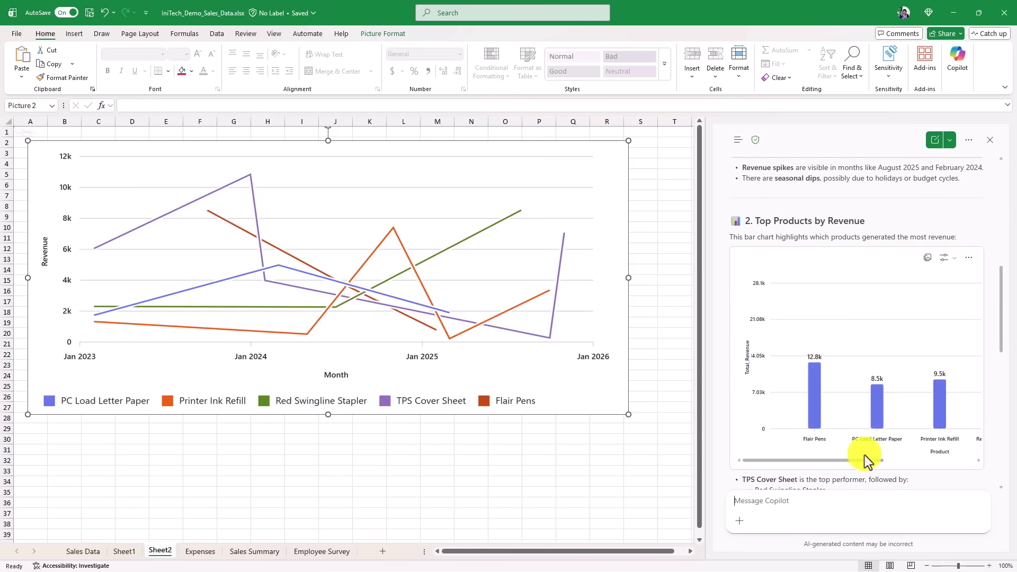
pyautogui.moveTo(859, 462)
pyautogui.mouseDown()
pyautogui.moveTo(958, 467)
pyautogui.moveTo(872, 465)
pyautogui.mouseUp()
pyautogui.scroll(-3, 906, 342)
pyautogui.scroll(-5, 908, 350)
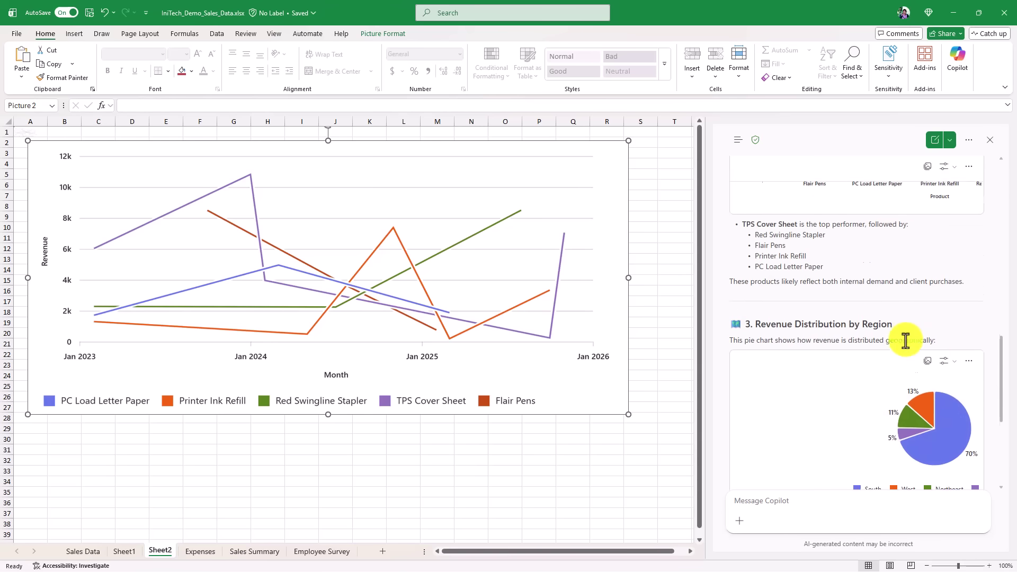
pyautogui.moveTo(845, 416); pyautogui.dragTo(882, 419)
pyautogui.scroll(-3, 884, 377)
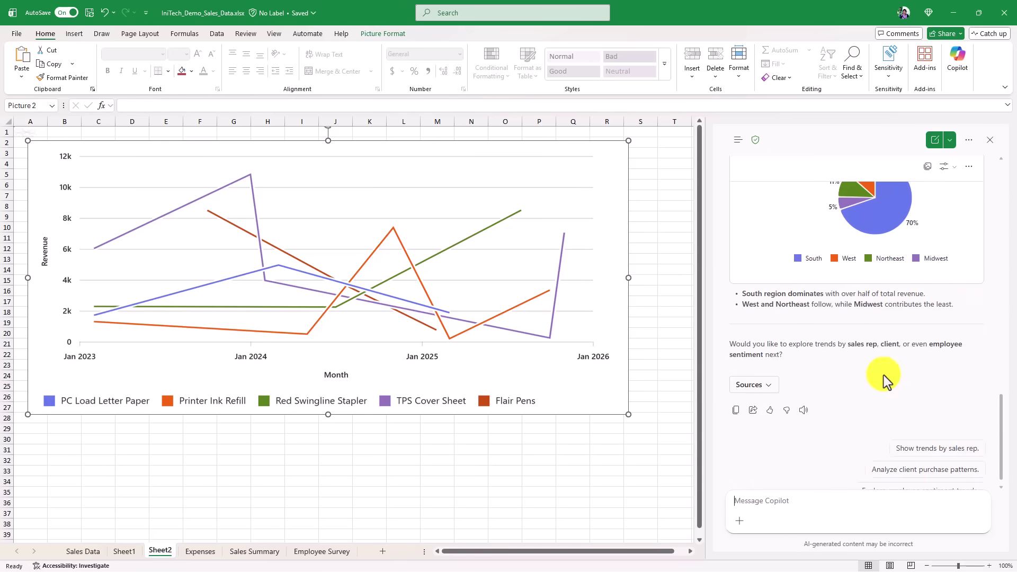
# Step: Expand the sources Copilot cited for its answer, then collapse them again
pyautogui.click(768, 386)
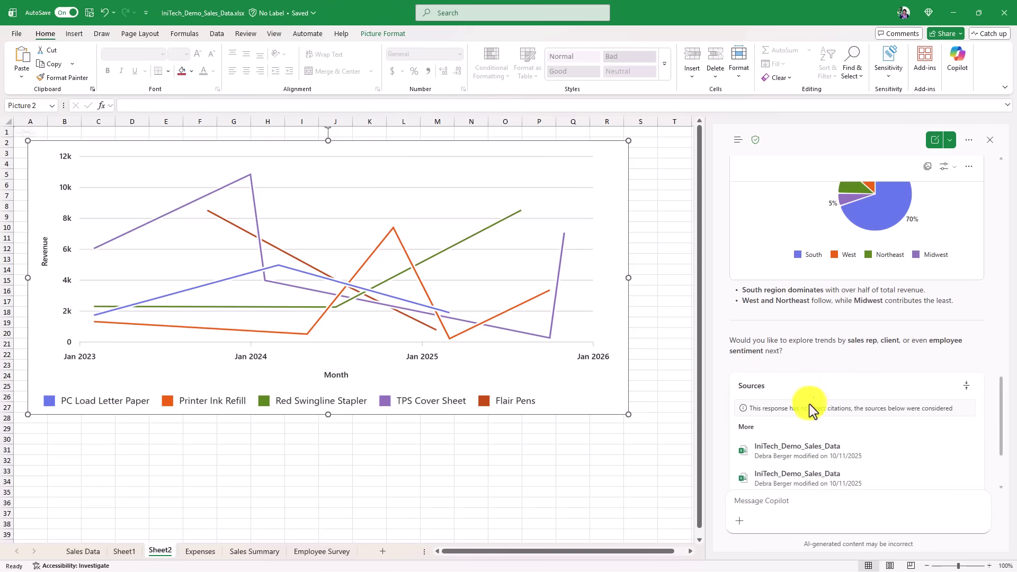
pyautogui.scroll(-2, 842, 424)
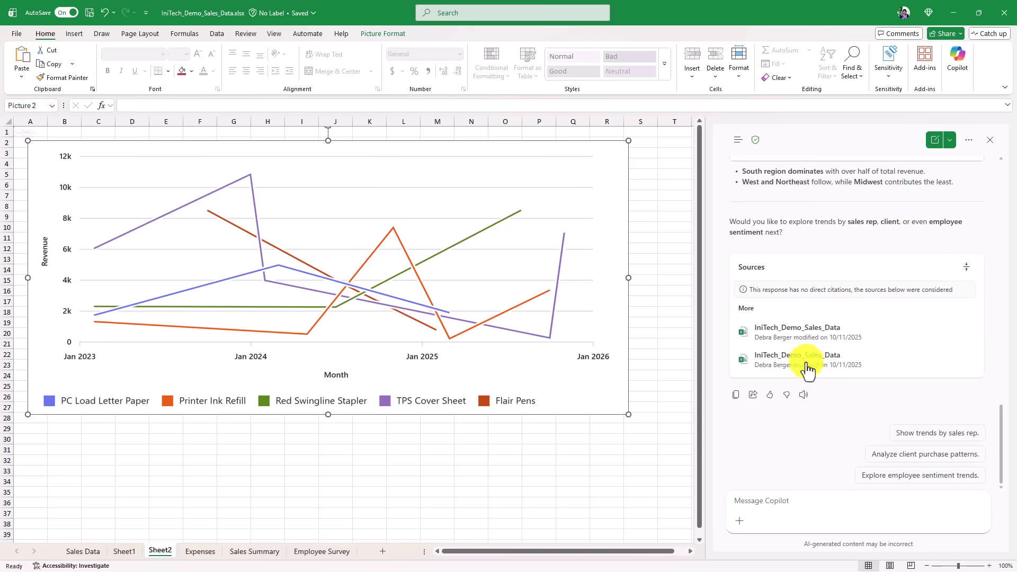
pyautogui.click(967, 267)
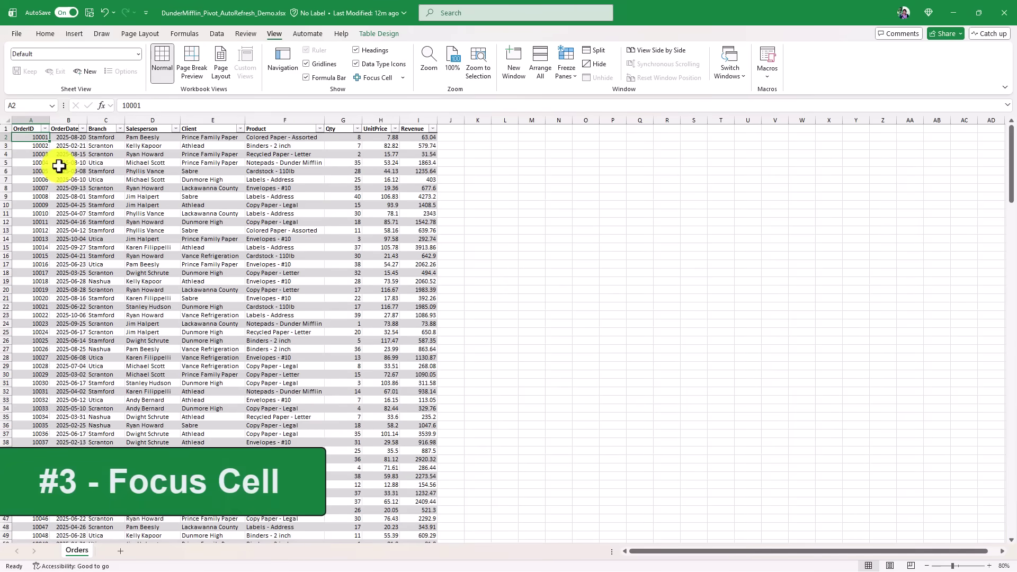
# Step: Select a few Orders cells, then turn on View > Focus Cell highlighting
pyautogui.click(206, 374)
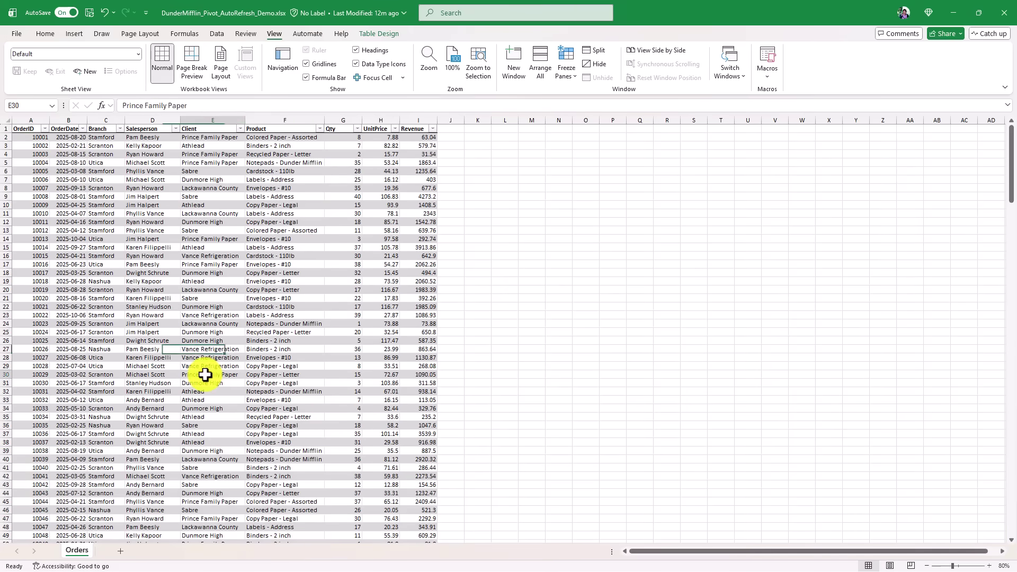
pyautogui.click(313, 247)
pyautogui.click(145, 196)
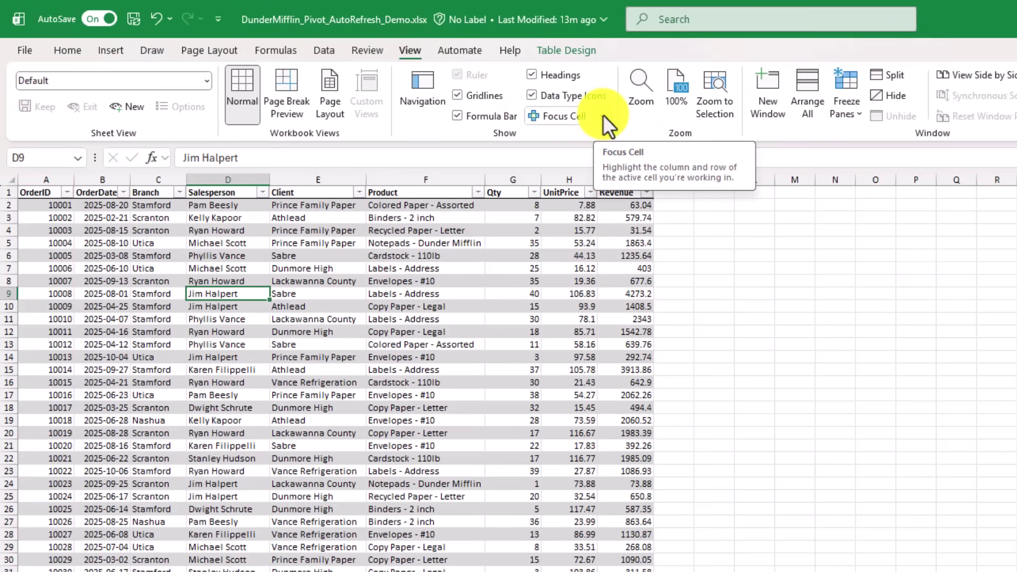
pyautogui.click(554, 113)
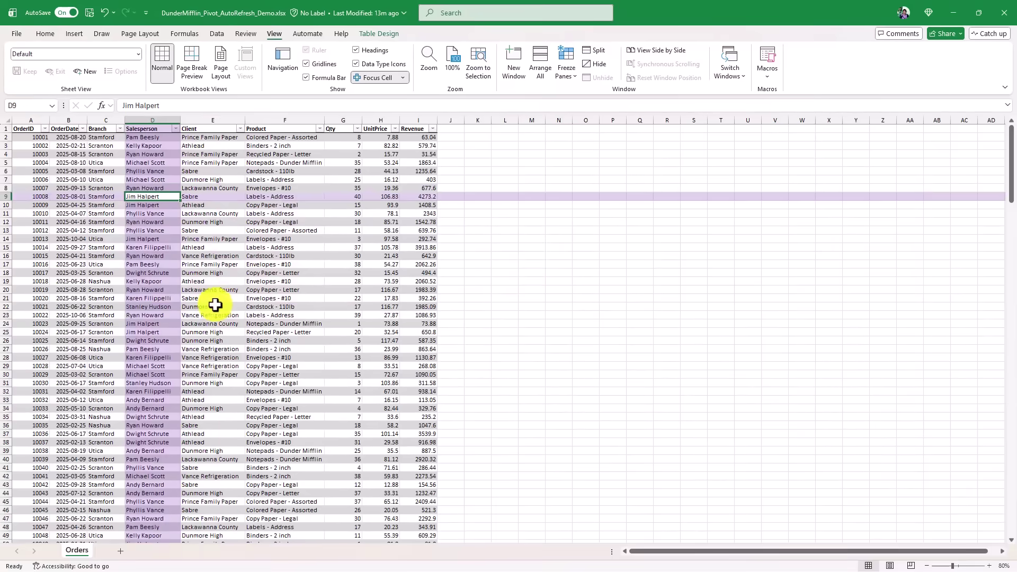
# Step: Select cells E22, C9, H19 and D25 to watch the row and column highlight follow
pyautogui.click(307, 442)
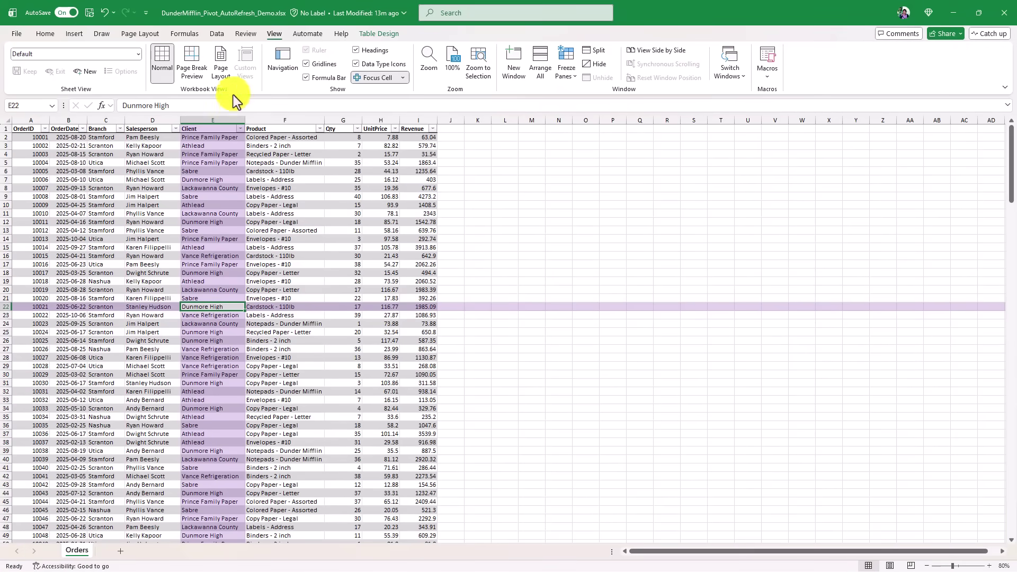
pyautogui.click(296, 349)
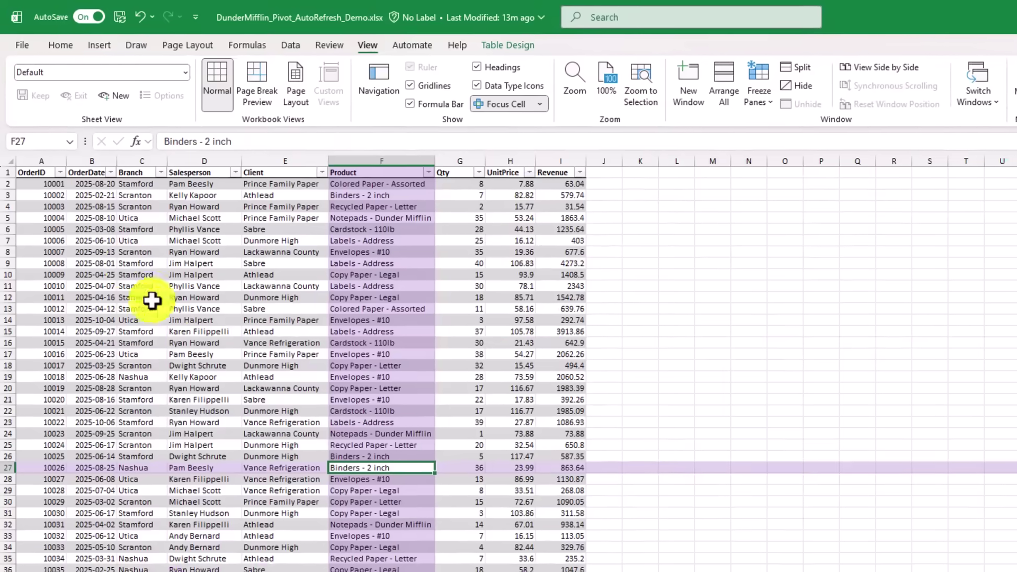
pyautogui.click(95, 197)
pyautogui.click(517, 384)
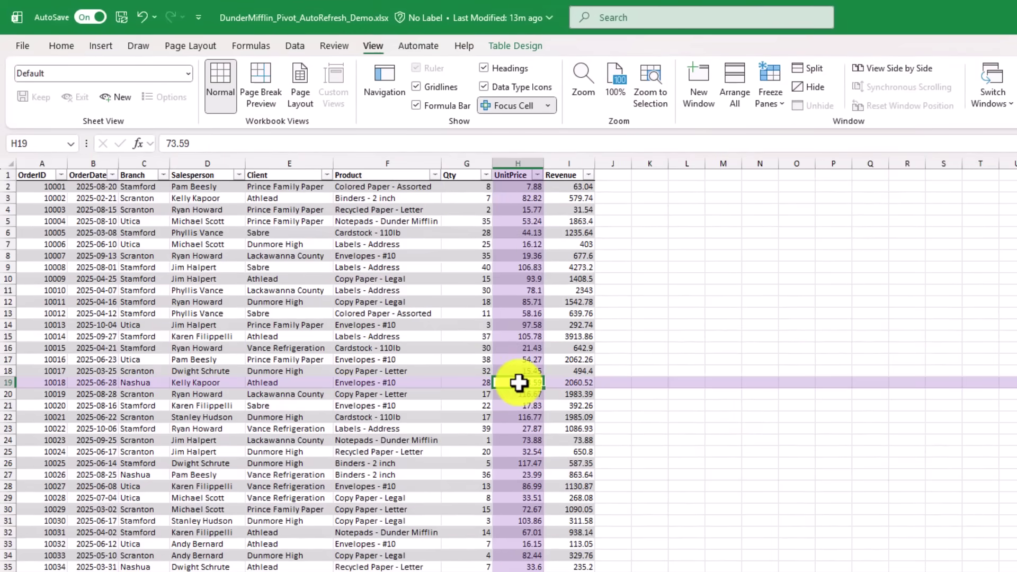
pyautogui.click(200, 453)
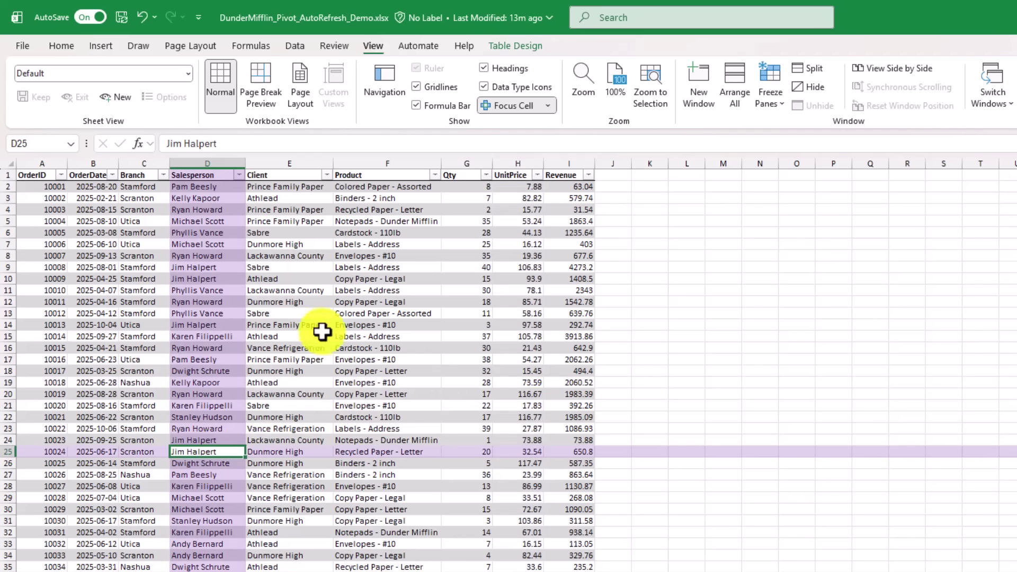
# Step: Set the Focus Cell highlight colour to pink
pyautogui.click(547, 106)
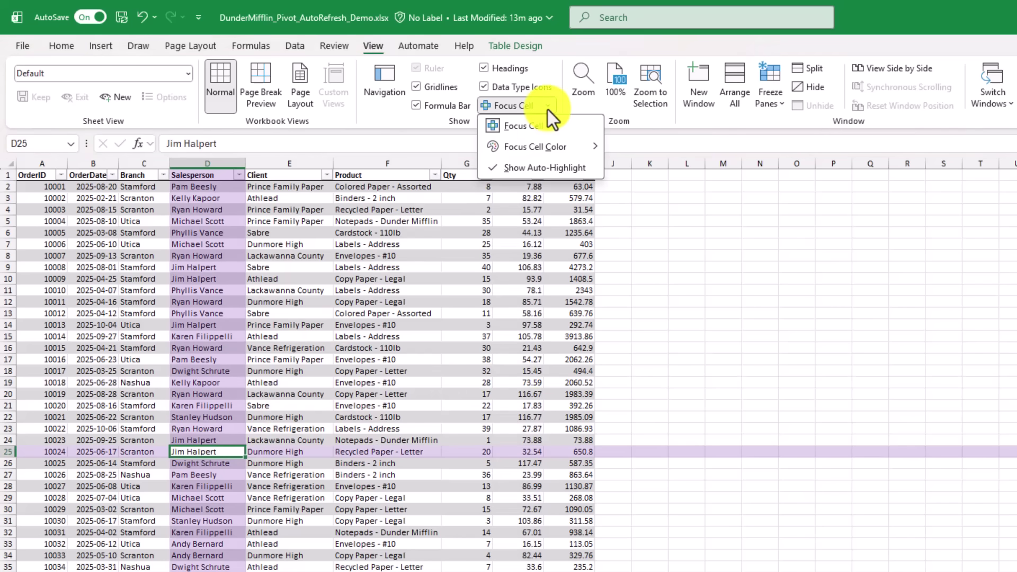
pyautogui.moveTo(542, 142)
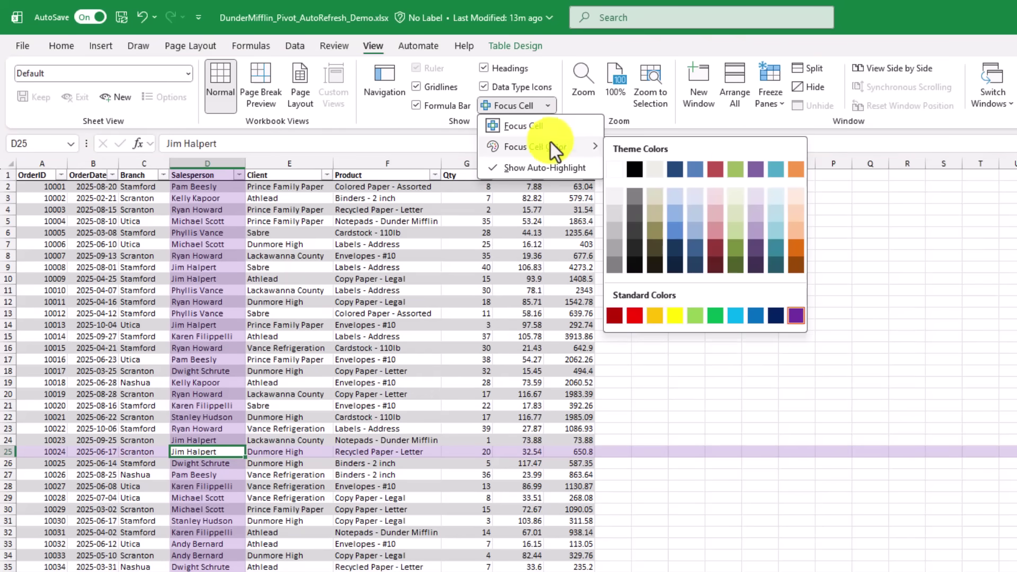
pyautogui.click(718, 173)
# Step: Select cells E13, D24 and B14 to preview the pink highlight, then turn Focus Cell off
pyautogui.click(307, 314)
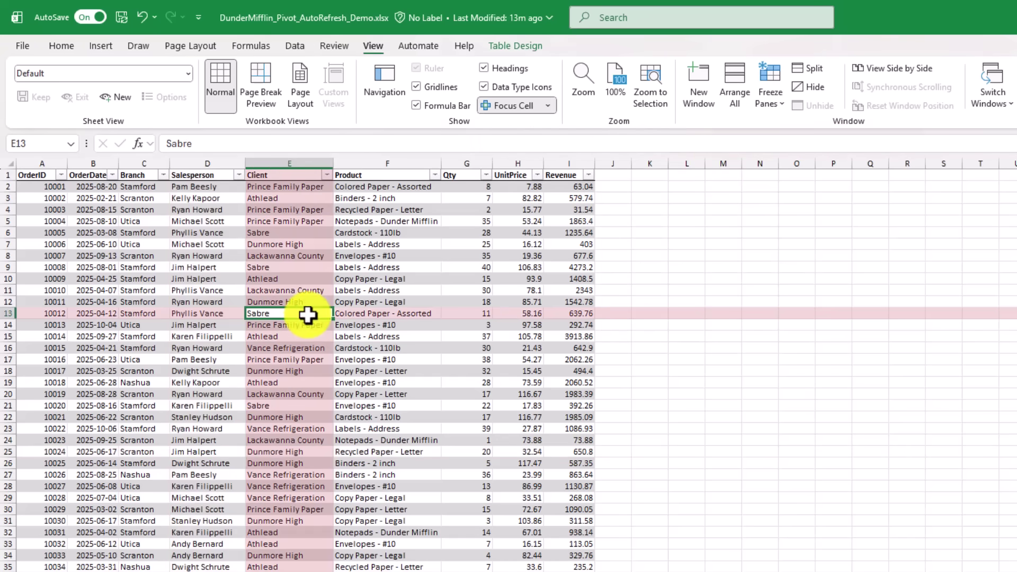
pyautogui.click(408, 396)
pyautogui.click(196, 440)
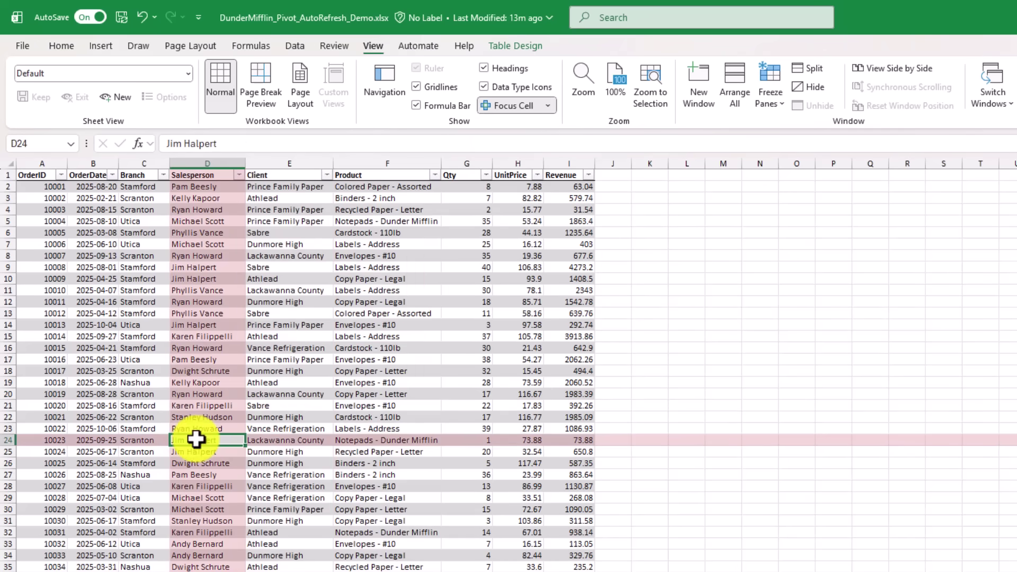
pyautogui.click(109, 323)
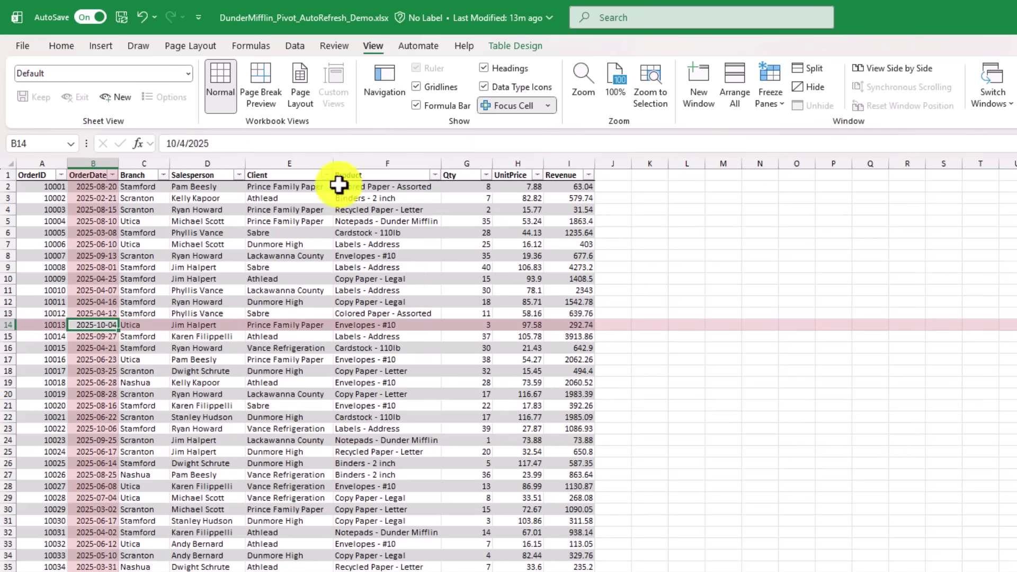
pyautogui.click(511, 106)
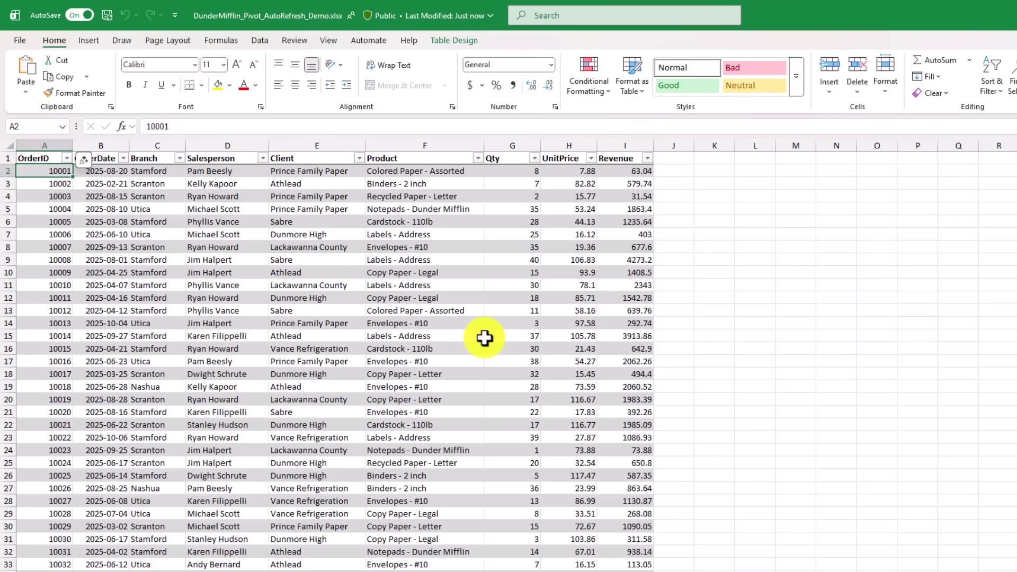
# Step: Search for the salesperson's surname and step through each of its matches in column D
pyautogui.hotkey('ctrl', 'f')
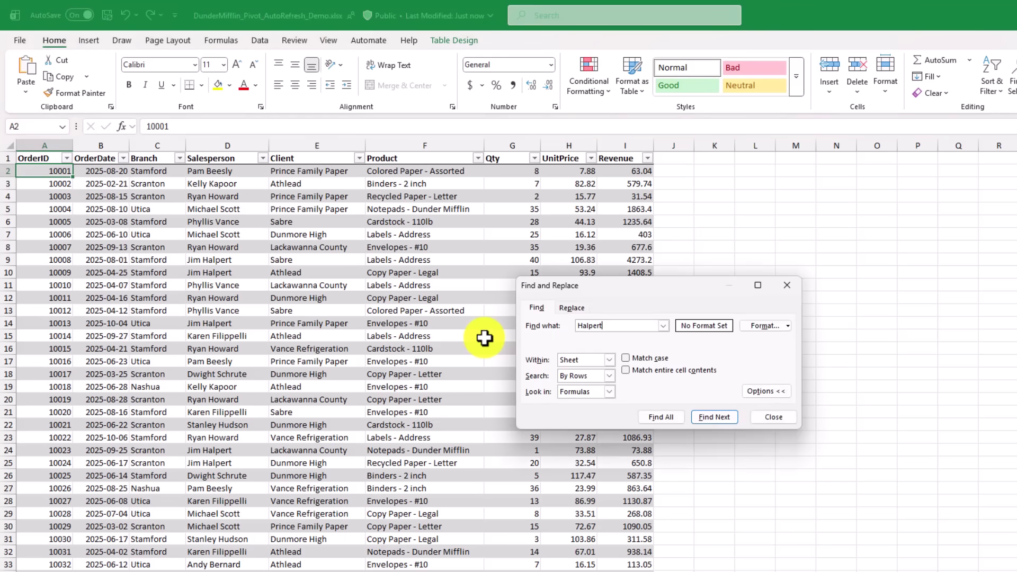
pyautogui.click(714, 418)
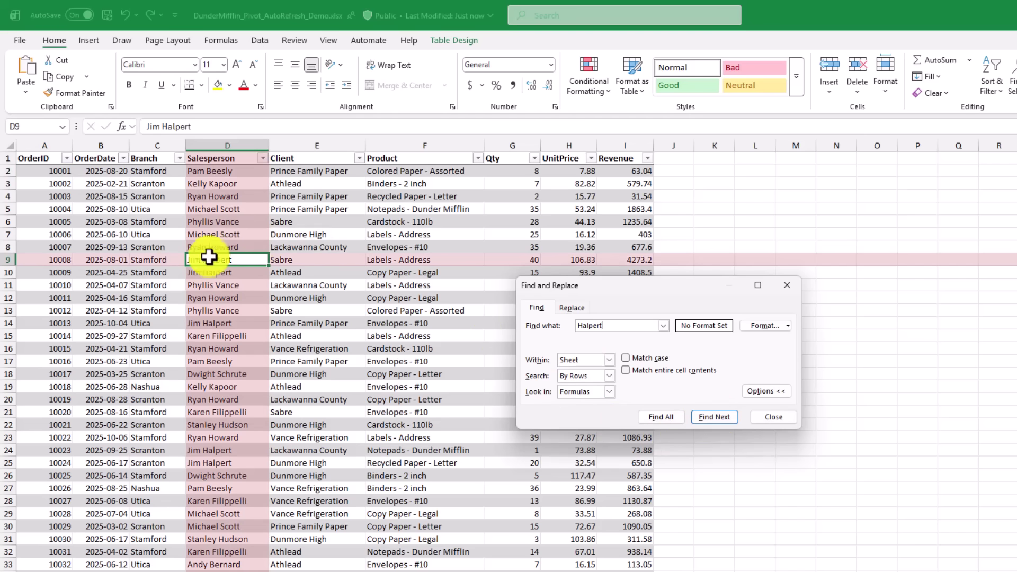
pyautogui.click(712, 414)
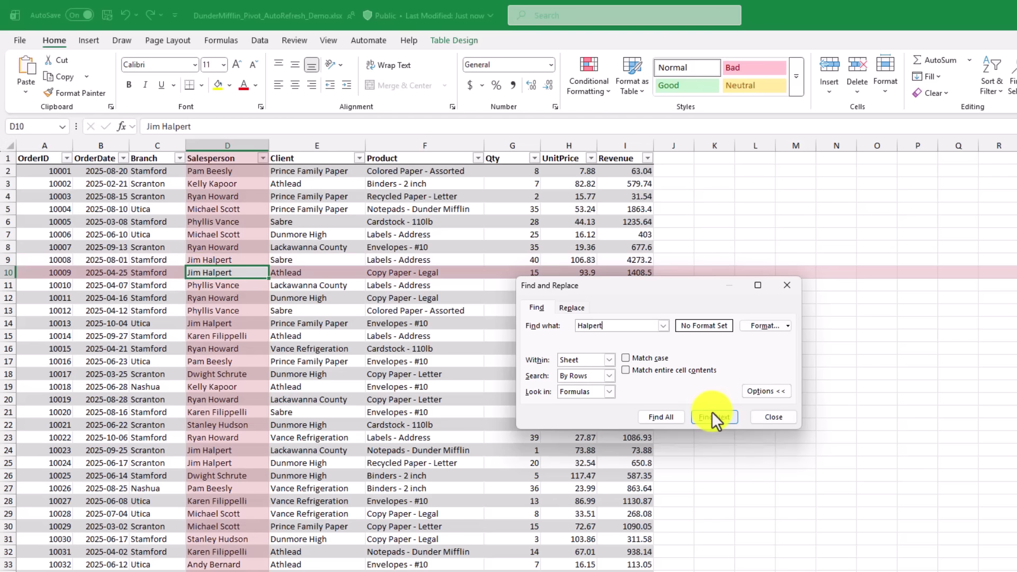
pyautogui.click(712, 414)
pyautogui.click(712, 413)
pyautogui.click(712, 413)
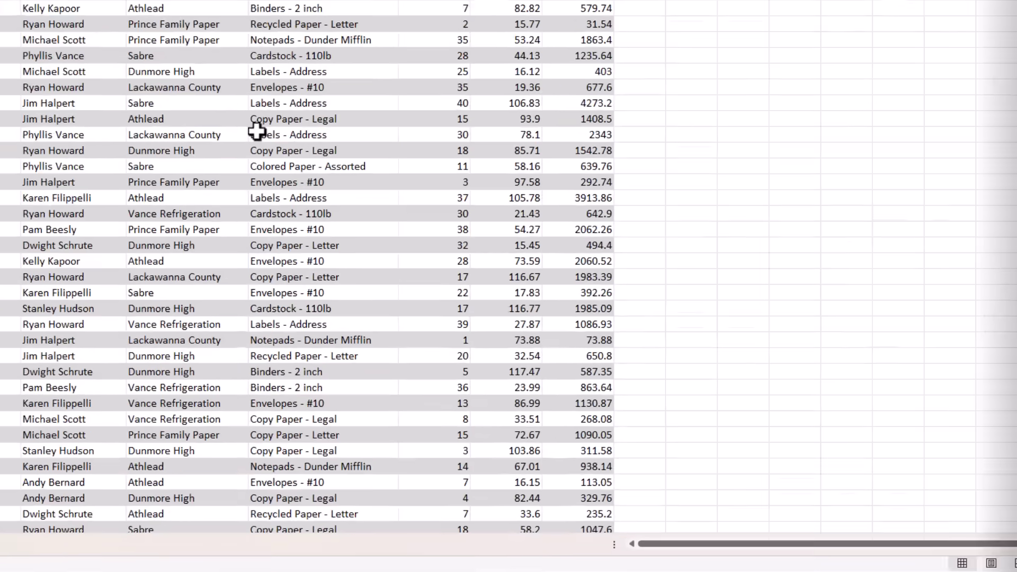
# Step: Open the Start menu, visit Excel's file home page, return, and open the Microsoft 365 app launcher
pyautogui.press('super')
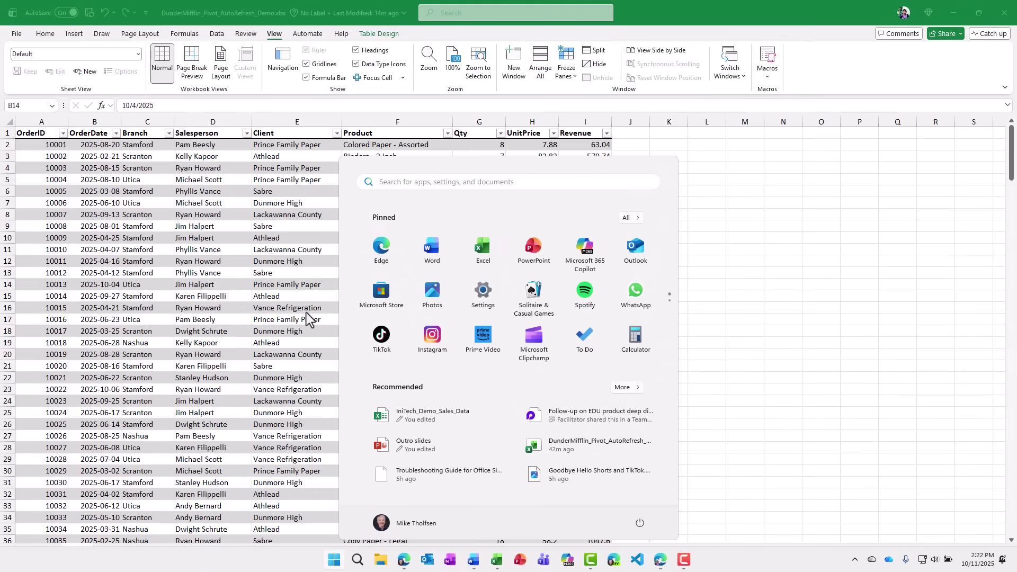
pyautogui.click(17, 37)
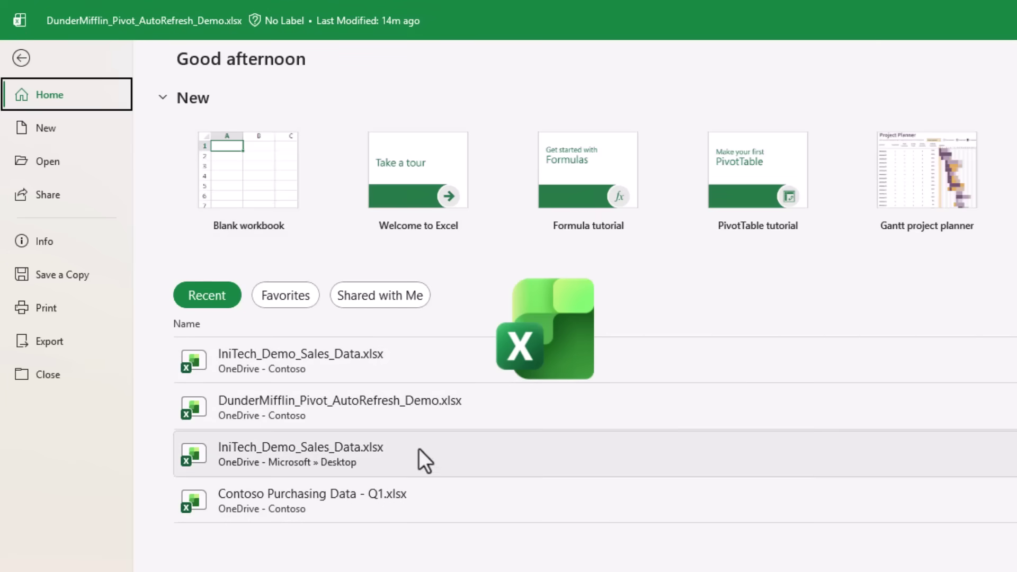
pyautogui.click(19, 56)
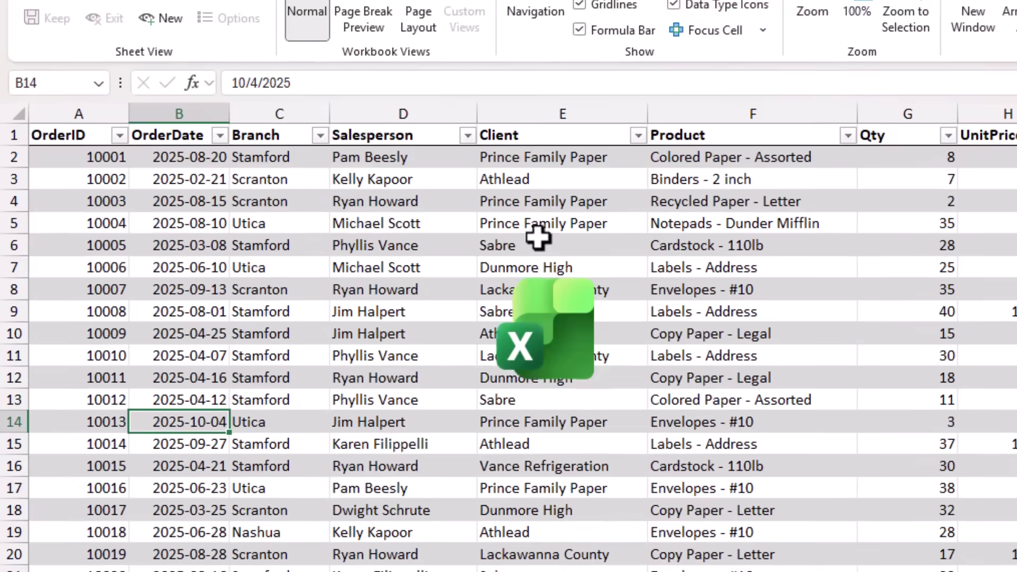
pyautogui.click(26, 56)
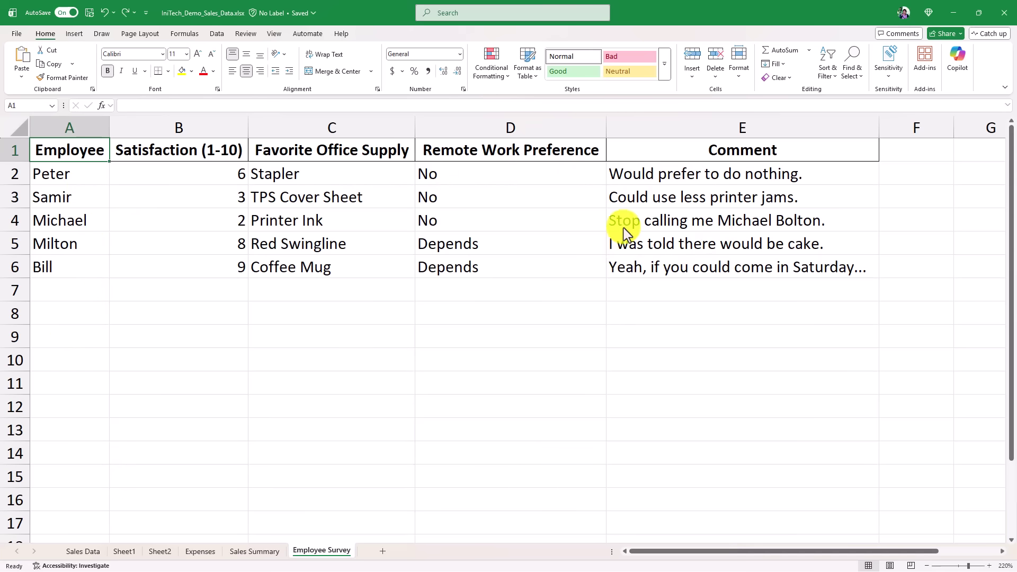
# Step: Add a red fountain pen with a thicker stroke to the Draw tools
pyautogui.click(102, 34)
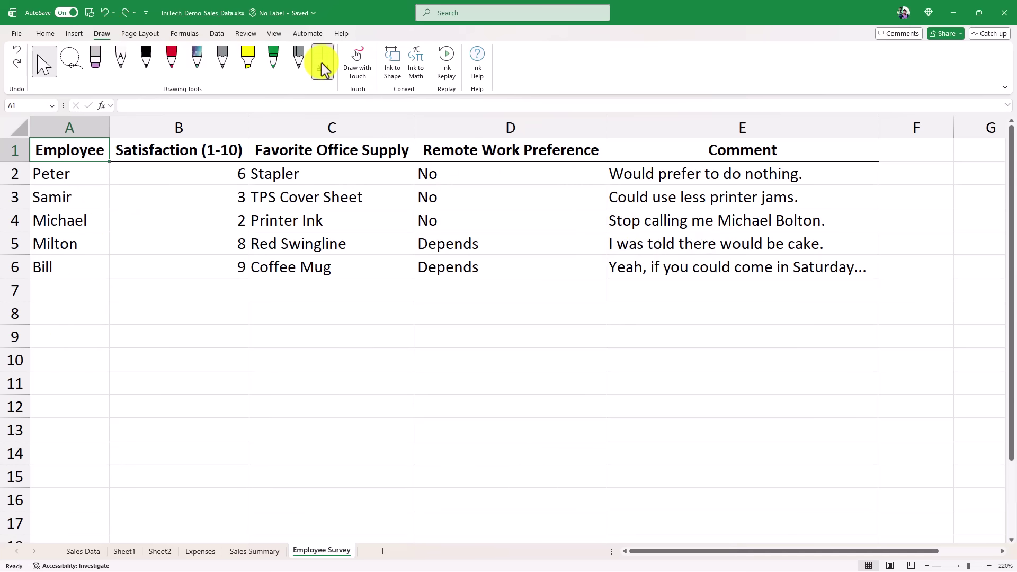
pyautogui.click(322, 68)
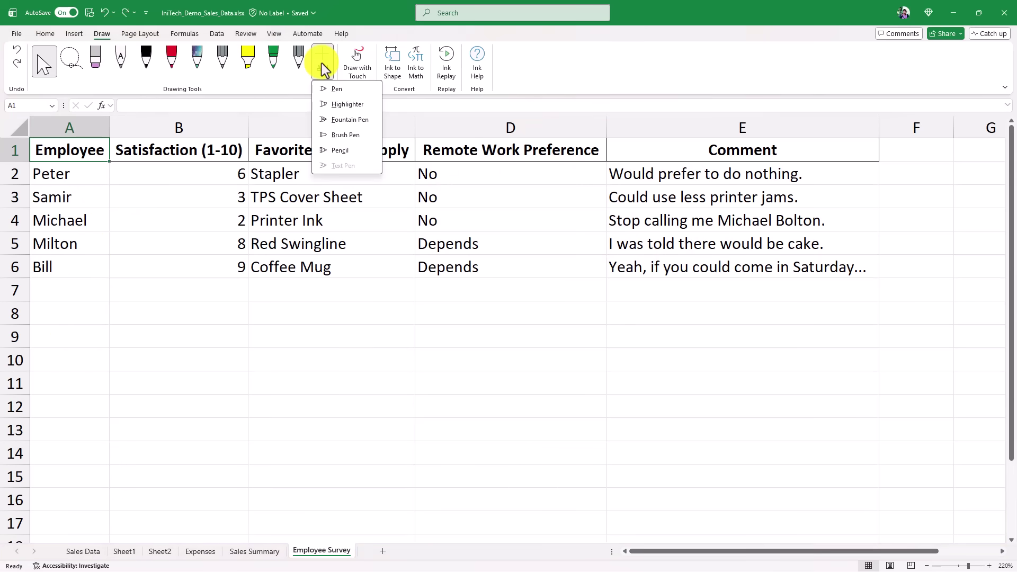
pyautogui.click(346, 121)
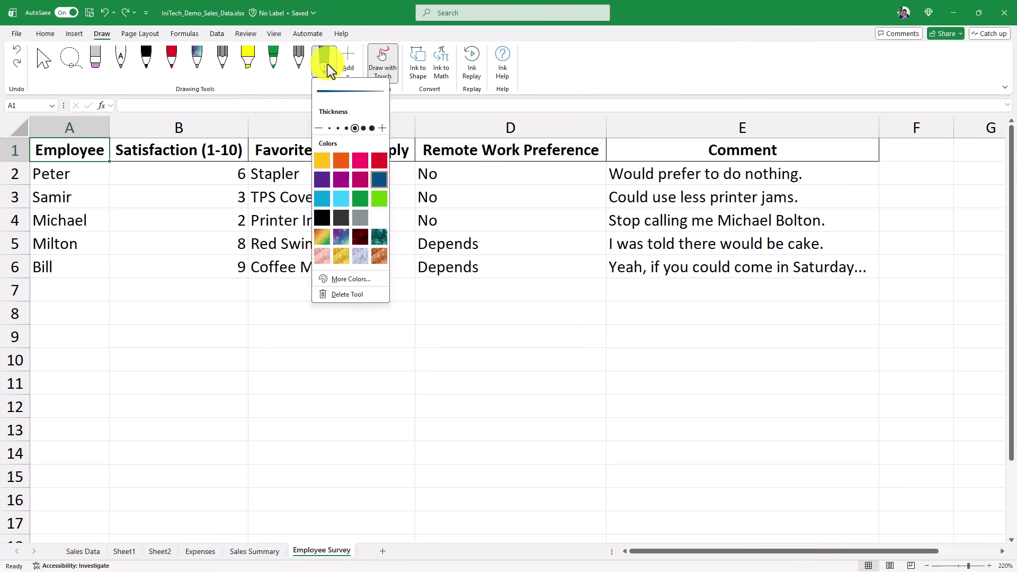
pyautogui.click(363, 128)
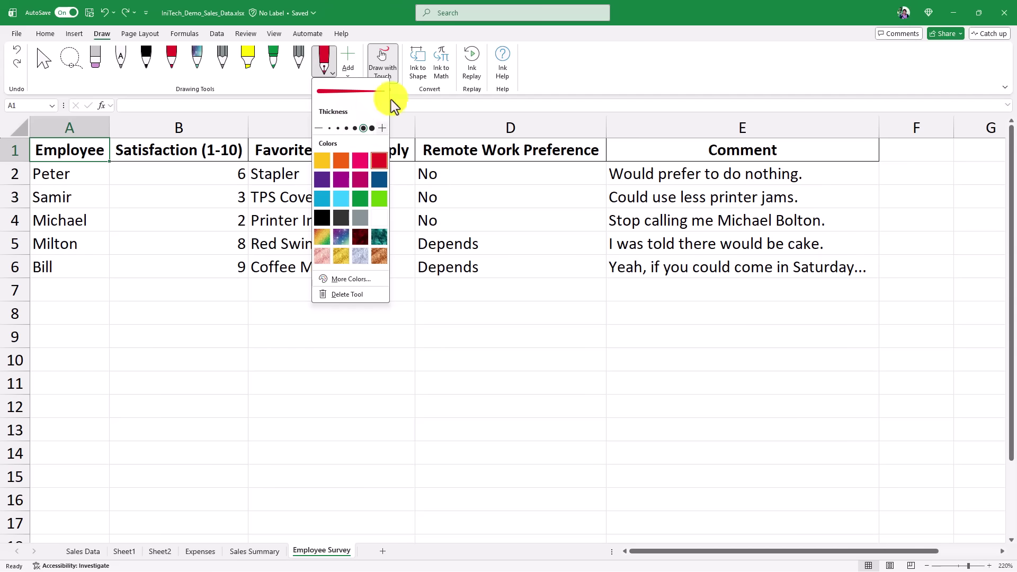
pyautogui.click(321, 55)
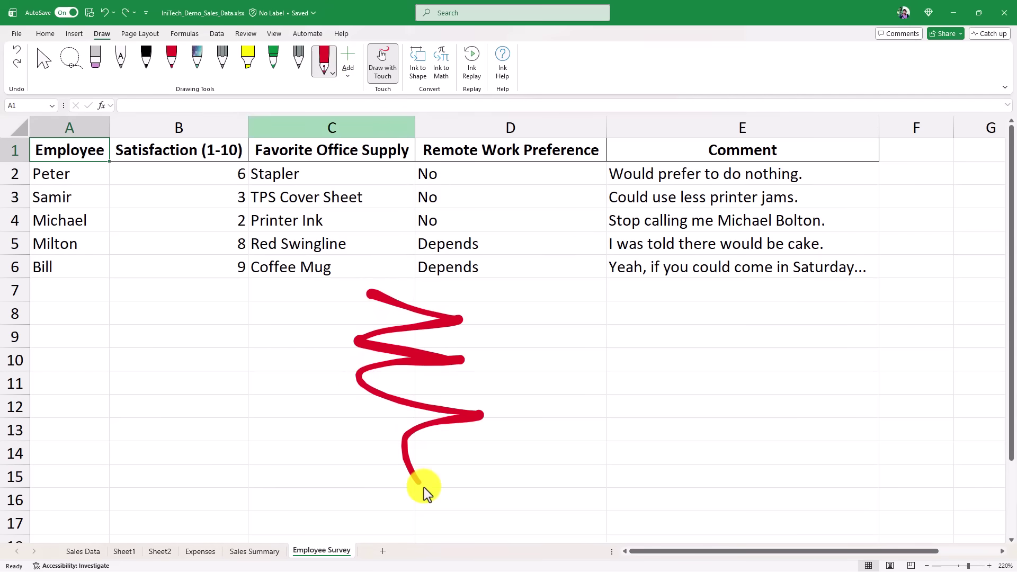
# Step: Draw two red test scribbles on the survey sheet, then erase them with the Eraser
pyautogui.moveTo(424, 488); pyautogui.dragTo(590, 432)
pyautogui.moveTo(610, 259)
pyautogui.mouseDown()
pyautogui.moveTo(816, 249)
pyautogui.moveTo(784, 295)
pyautogui.moveTo(595, 267)
pyautogui.mouseUp()
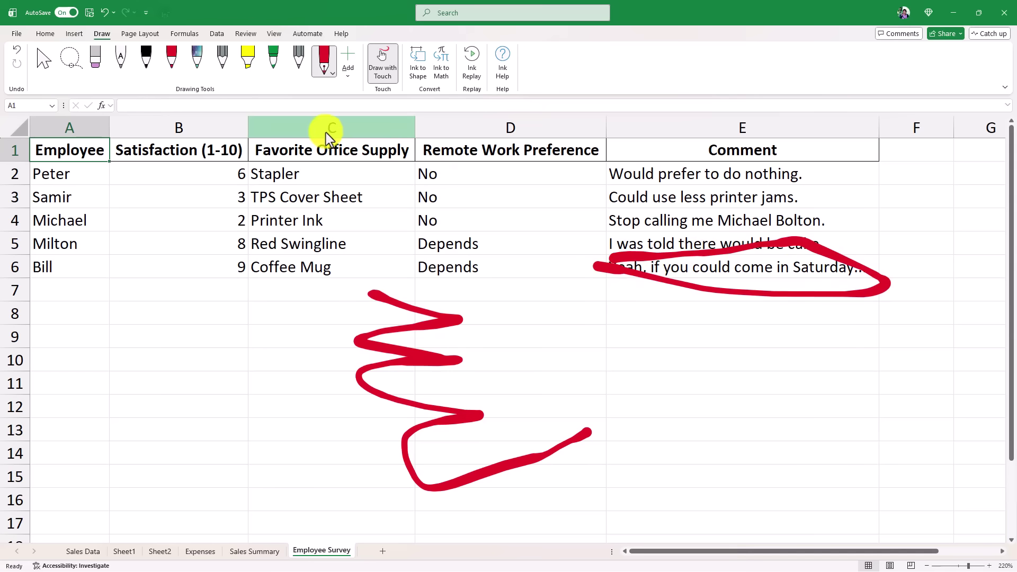
pyautogui.click(100, 56)
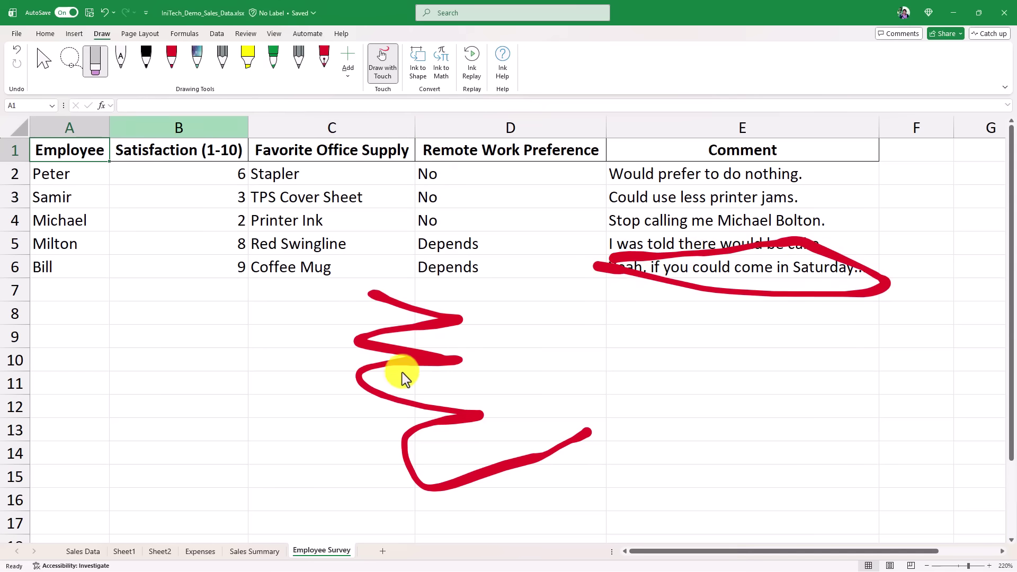
pyautogui.click(434, 330)
# Step: Add a green pen, draw a squiggle below the survey table, then delete that pen
pyautogui.click(350, 62)
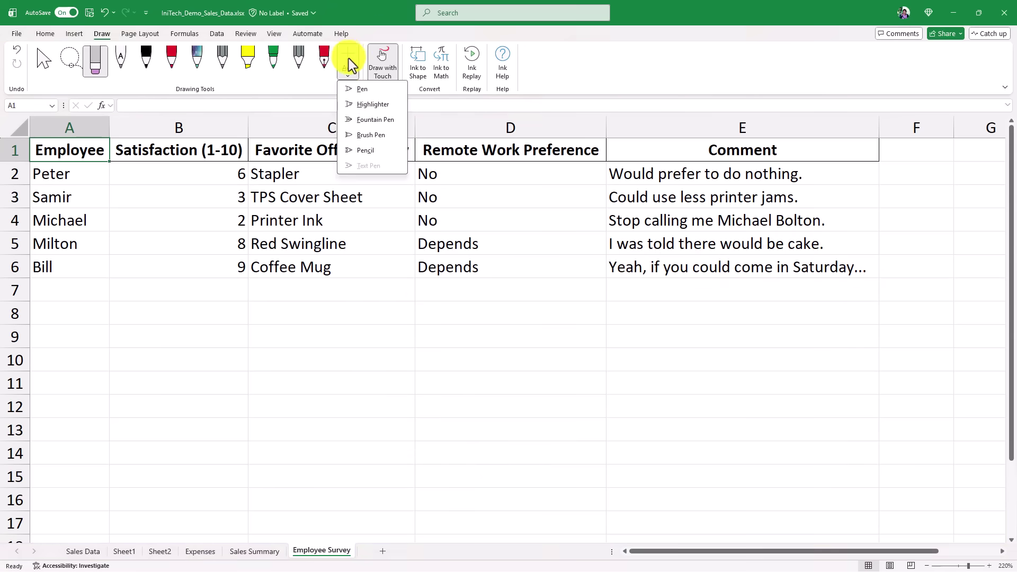
pyautogui.click(371, 133)
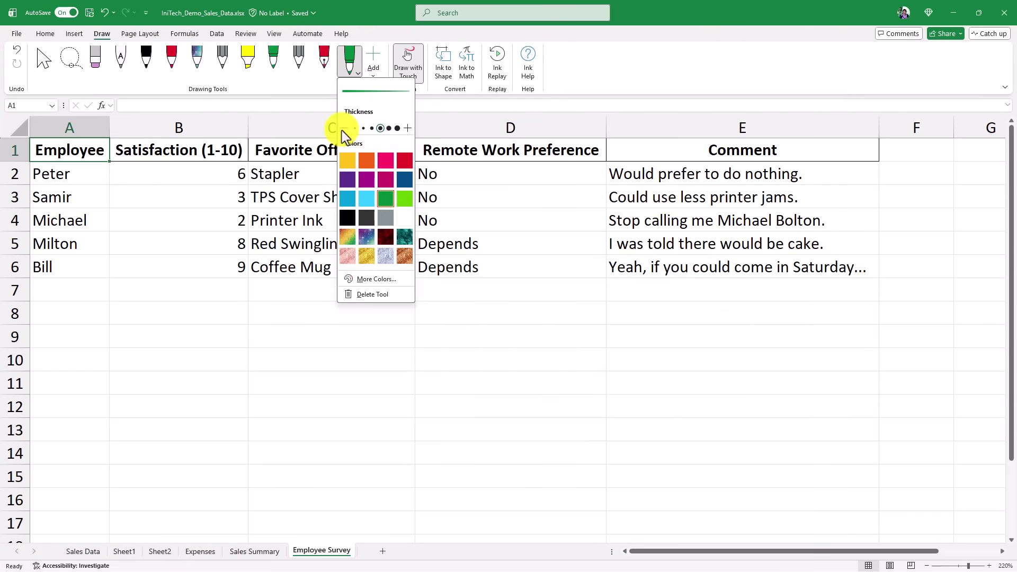
pyautogui.click(253, 284)
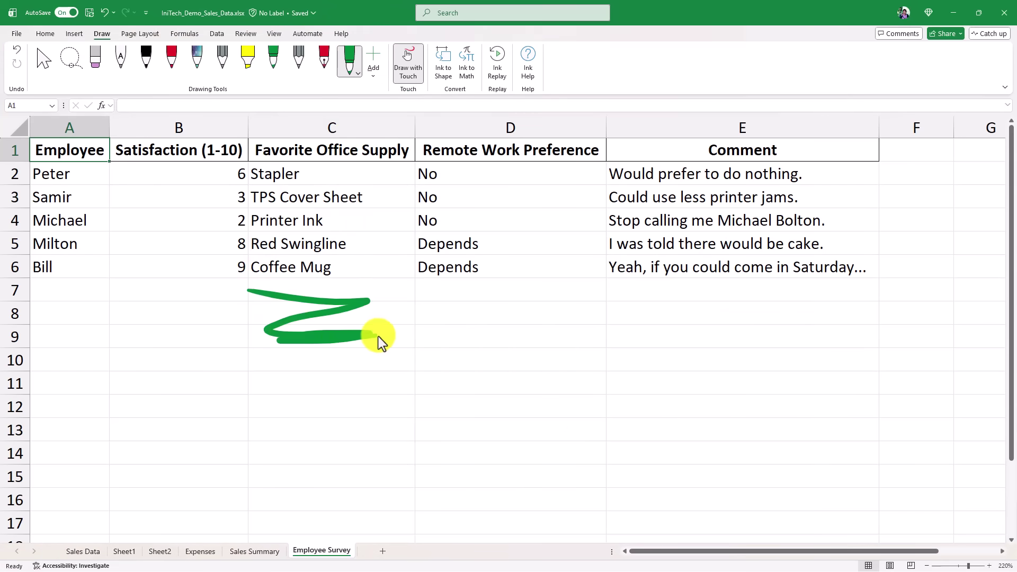
pyautogui.moveTo(491, 368); pyautogui.dragTo(678, 379)
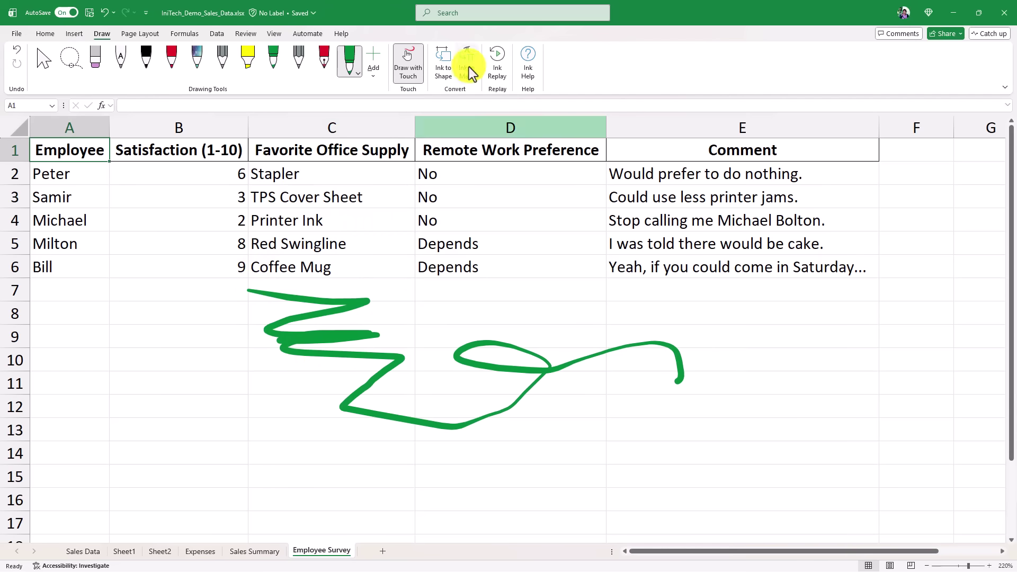
pyautogui.click(358, 68)
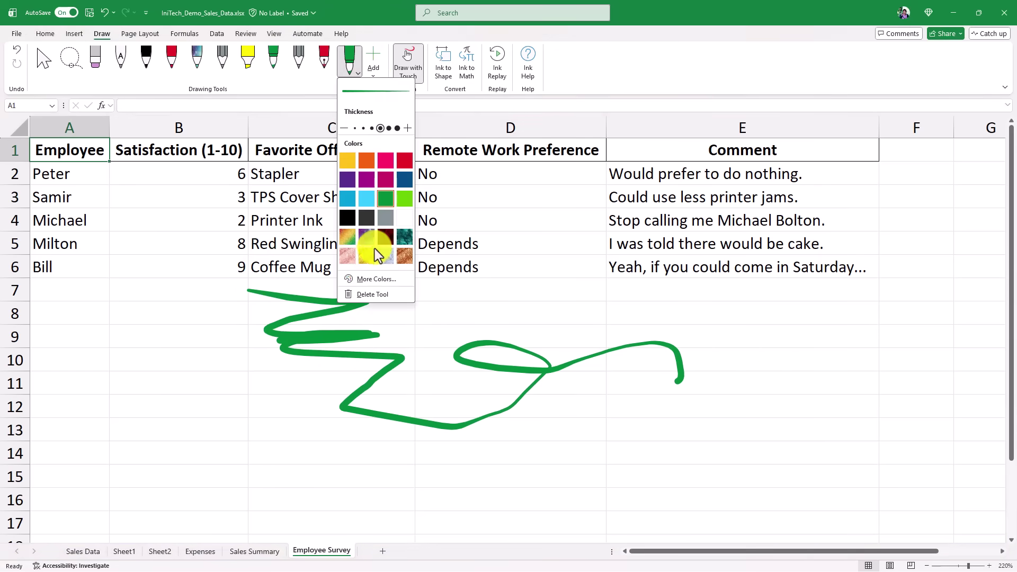
pyautogui.click(382, 294)
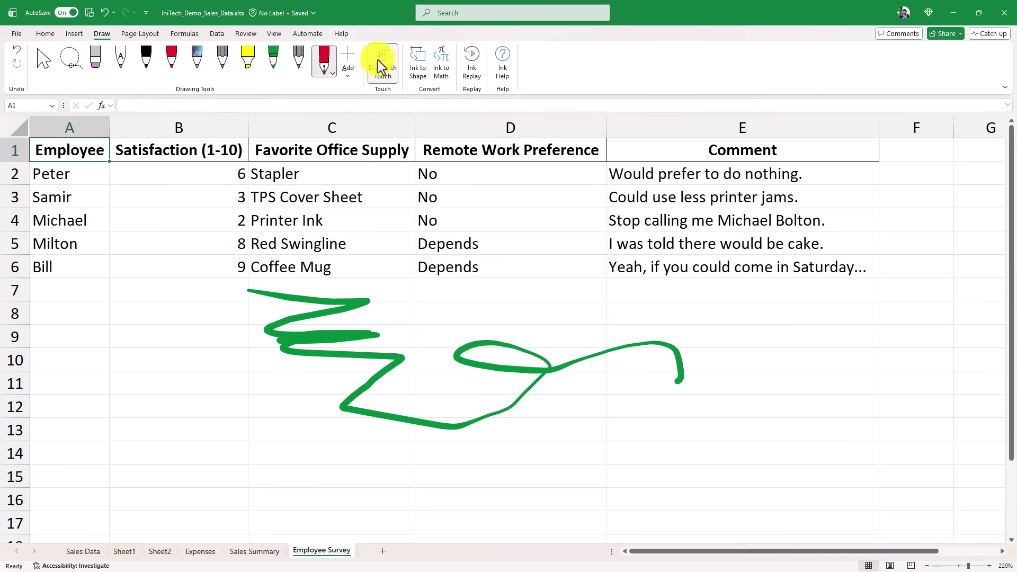
# Step: Add a light-green highlighter and a thin rainbow pen, then circle the cake comment in E5
pyautogui.click(348, 55)
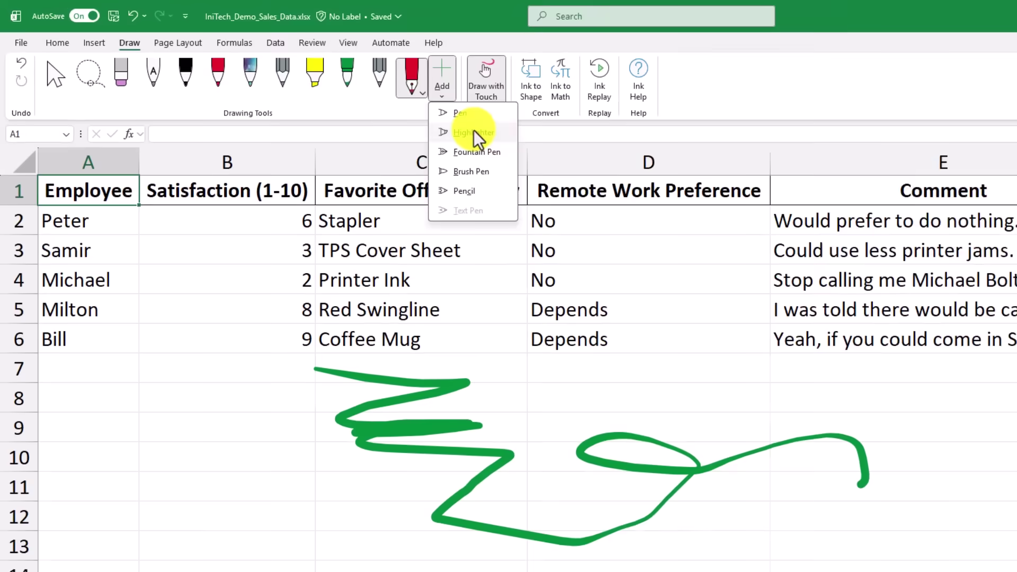
pyautogui.click(377, 105)
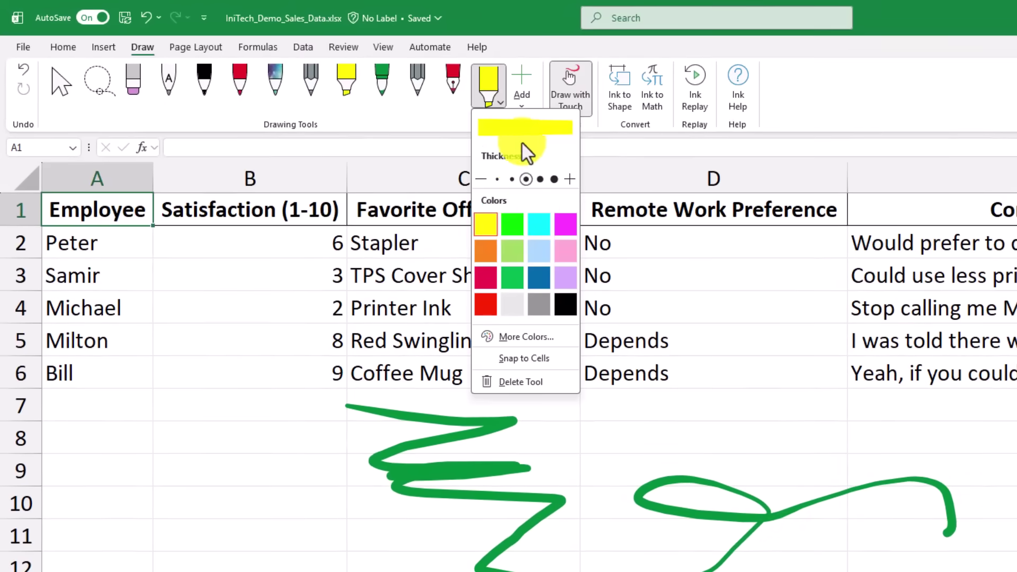
pyautogui.click(515, 221)
pyautogui.click(526, 89)
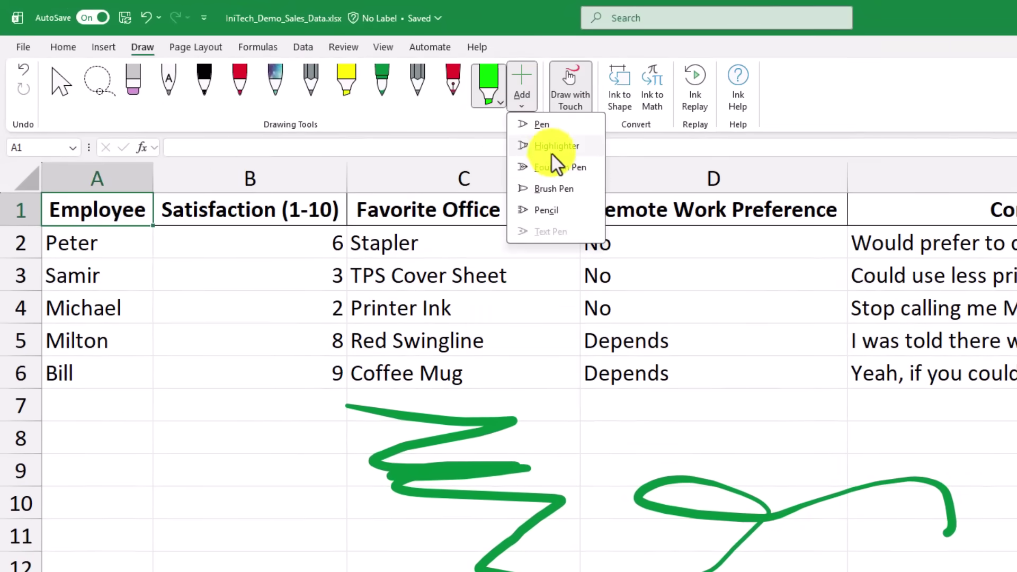
pyautogui.click(551, 126)
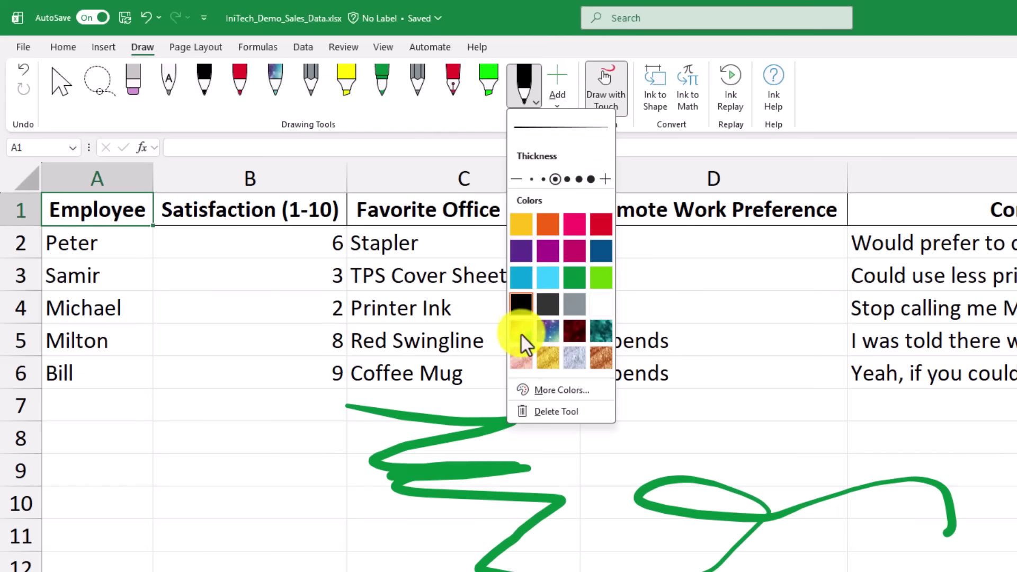
pyautogui.click(520, 333)
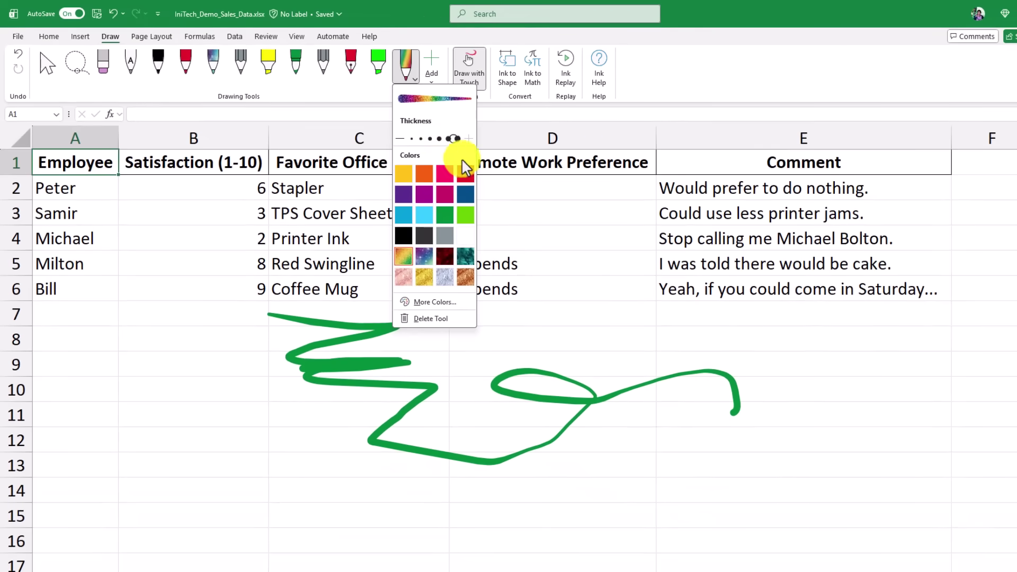
pyautogui.click(439, 138)
pyautogui.moveTo(641, 247)
pyautogui.mouseDown()
pyautogui.moveTo(832, 249)
pyautogui.moveTo(900, 278)
pyautogui.moveTo(641, 266)
pyautogui.moveTo(647, 249)
pyautogui.mouseUp()
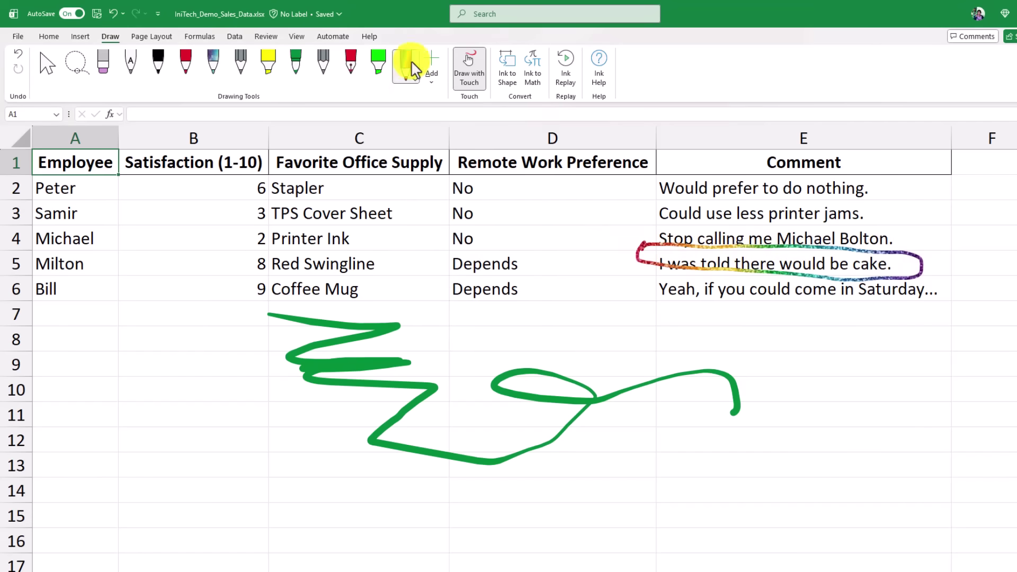
# Step: Add a pencil and another highlighter, and change the new highlighter's colour
pyautogui.click(432, 72)
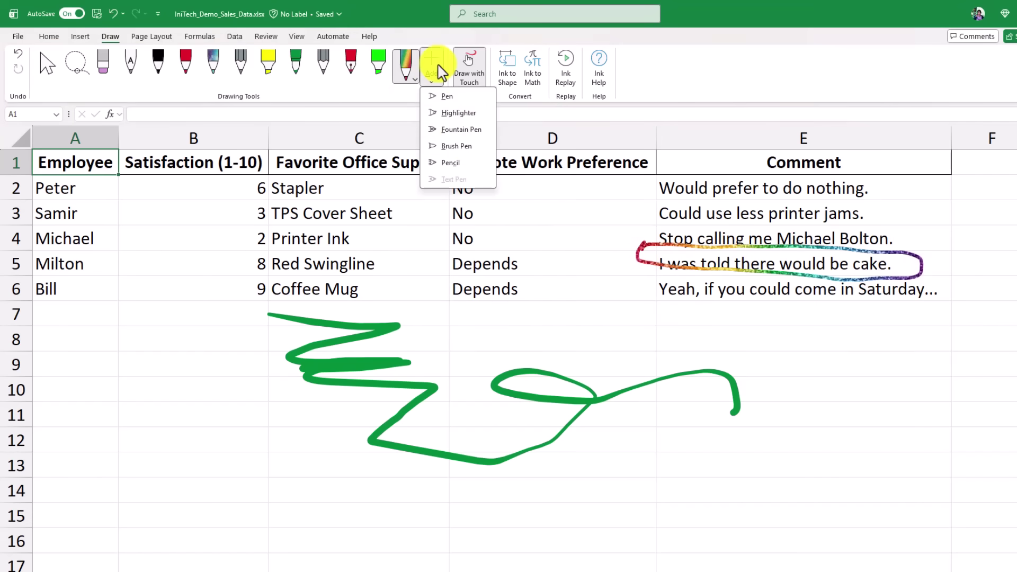
pyautogui.click(453, 163)
pyautogui.click(459, 74)
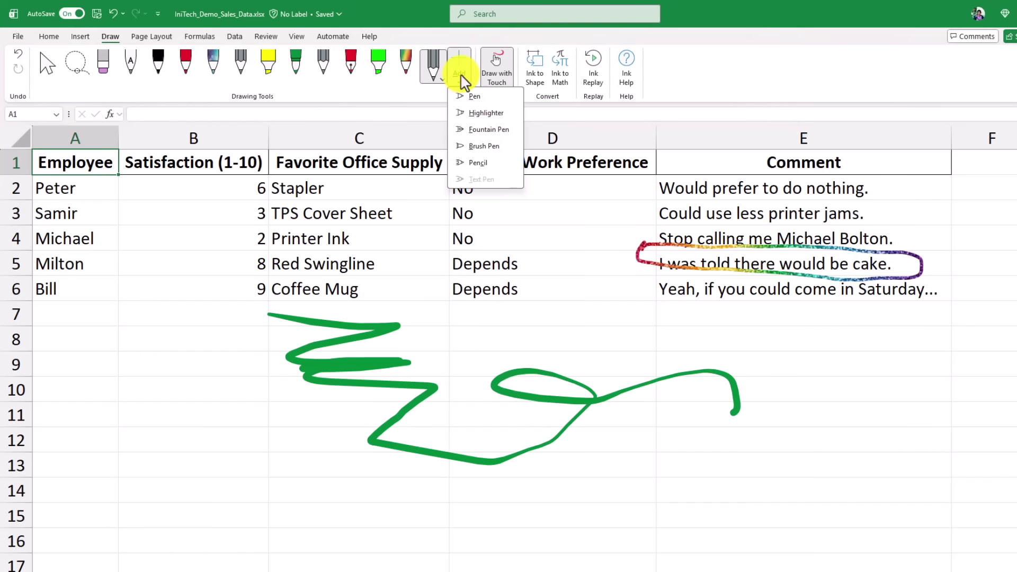
pyautogui.click(486, 113)
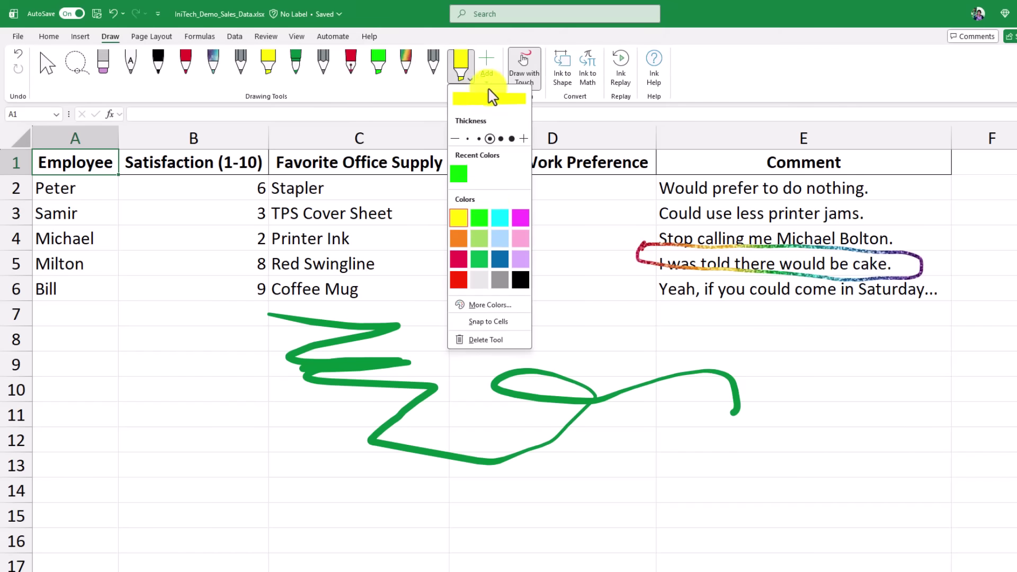
pyautogui.click(500, 218)
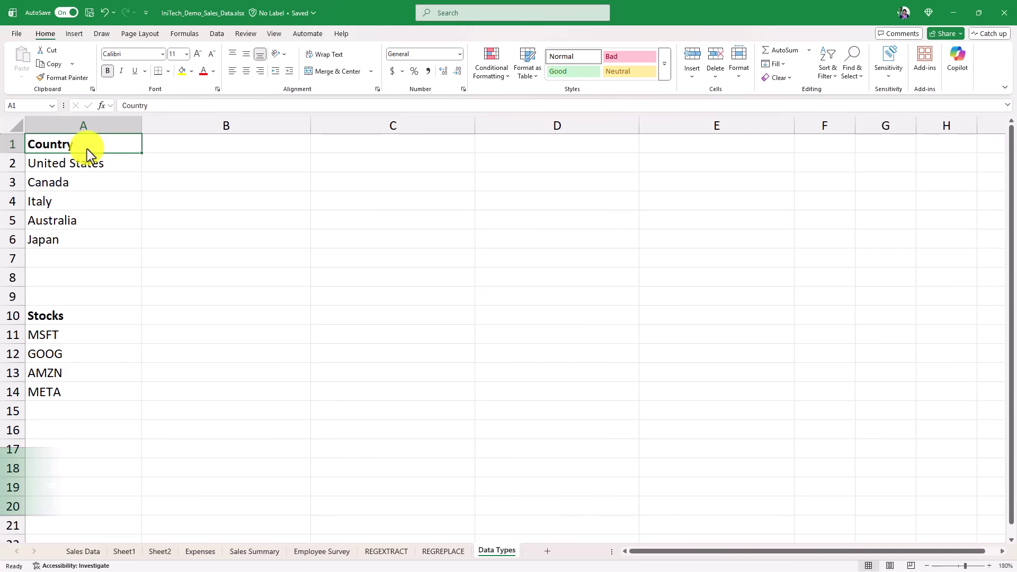
# Step: Convert the country names in A2:A6 to Geography data types
pyautogui.click(222, 34)
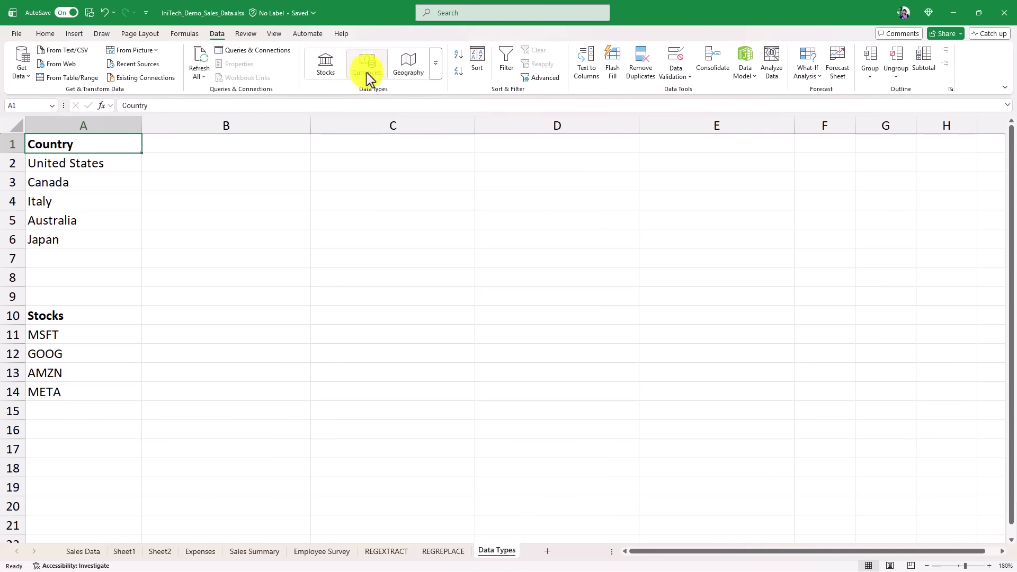
pyautogui.moveTo(93, 161); pyautogui.dragTo(101, 237)
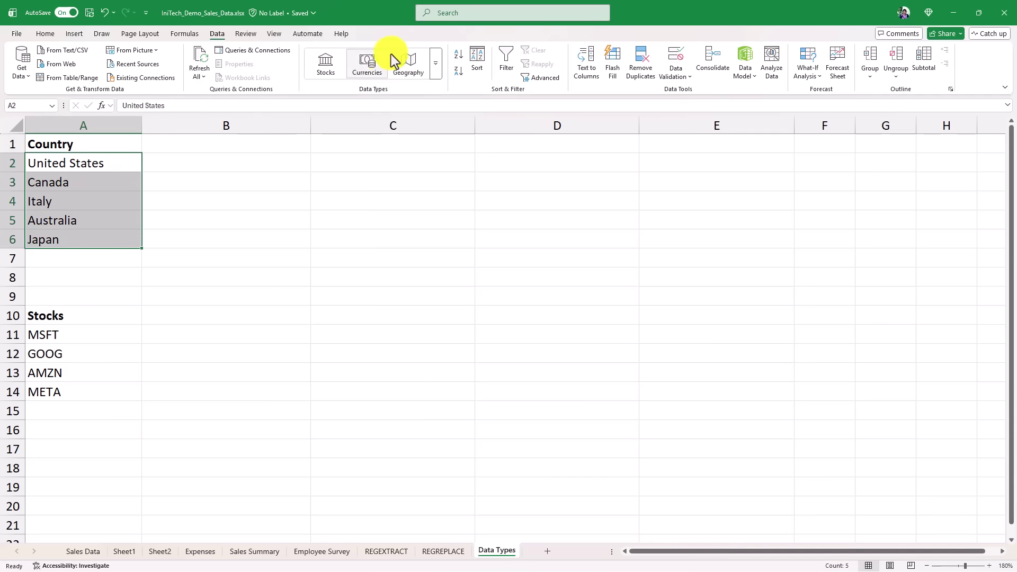
pyautogui.click(415, 55)
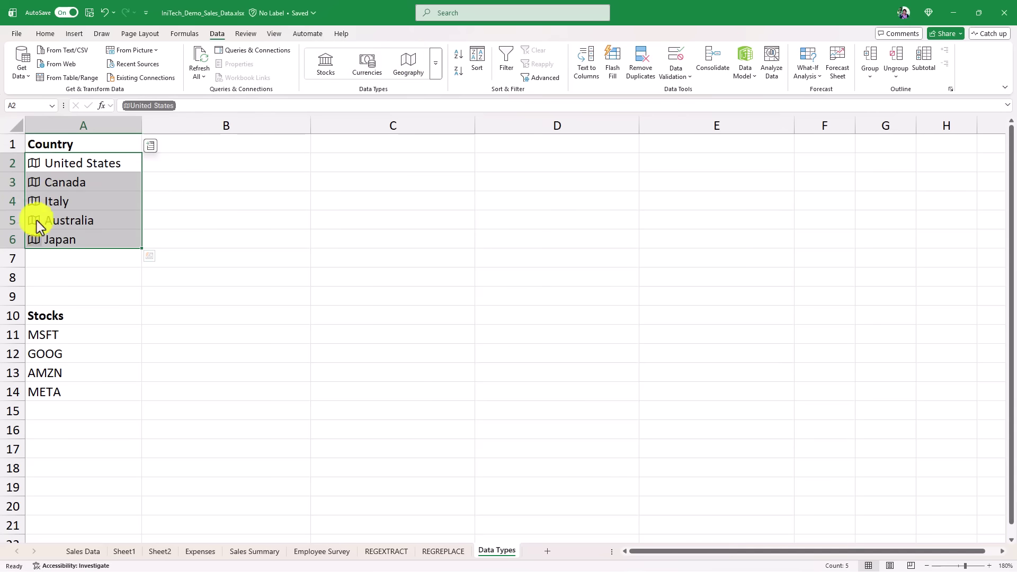
# Step: Show the data card for United States
pyautogui.click(152, 148)
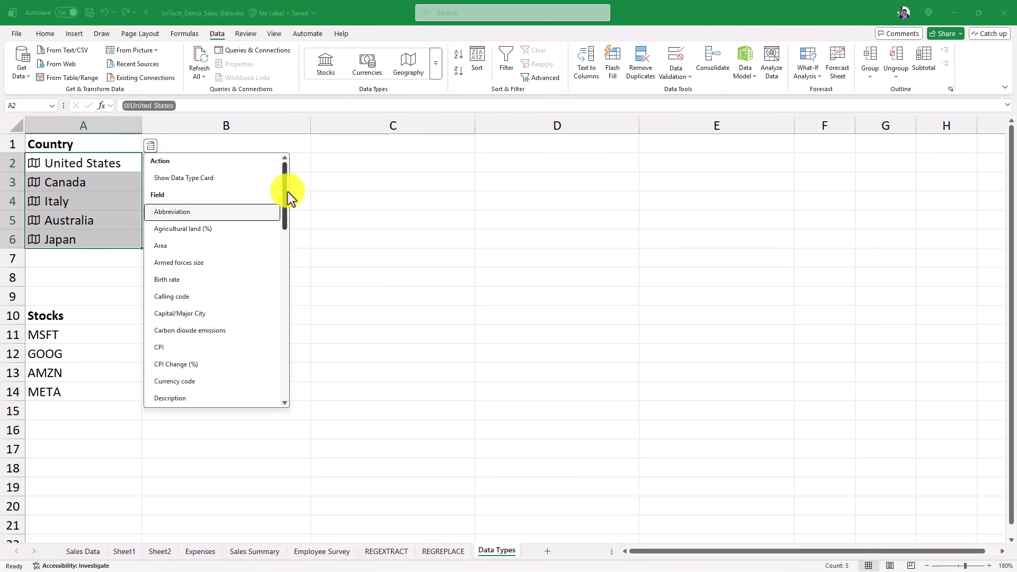
pyautogui.moveTo(288, 191); pyautogui.dragTo(280, 163)
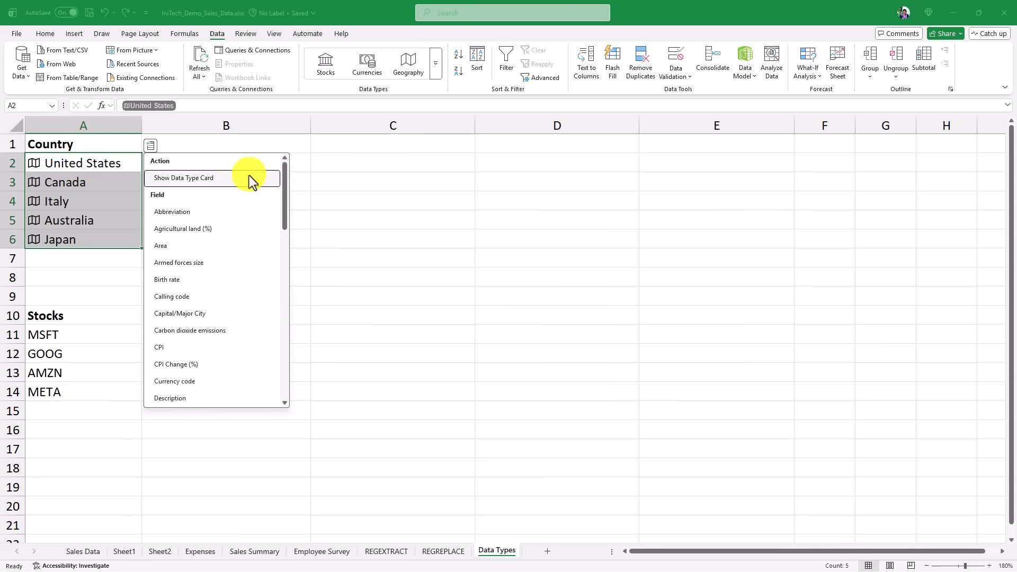
pyautogui.click(202, 179)
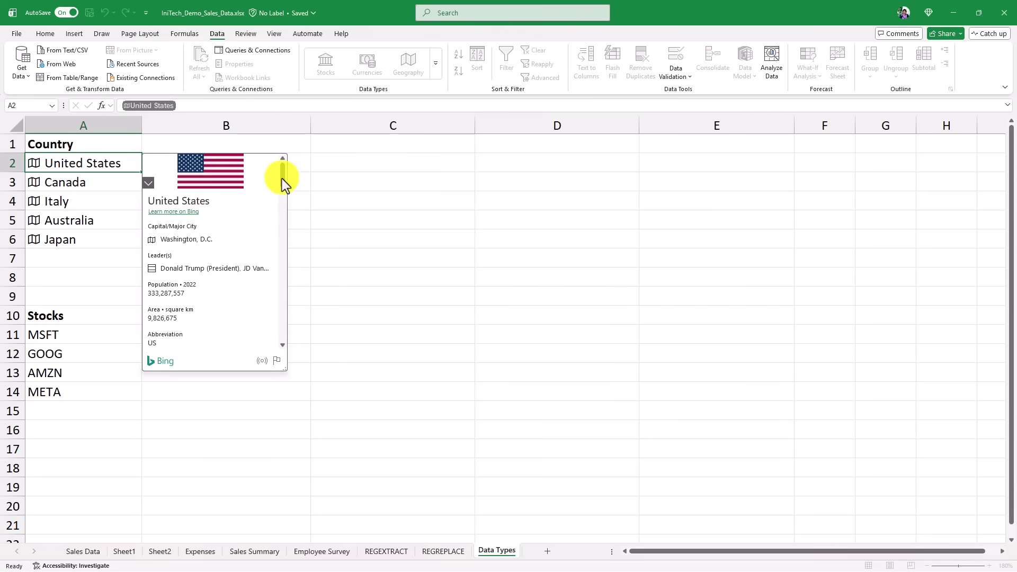
pyautogui.moveTo(282, 179)
pyautogui.mouseDown()
pyautogui.moveTo(300, 309)
pyautogui.moveTo(279, 169)
pyautogui.mouseUp()
# Step: Insert each country's capital into column B and fill it down to B6
pyautogui.click(103, 167)
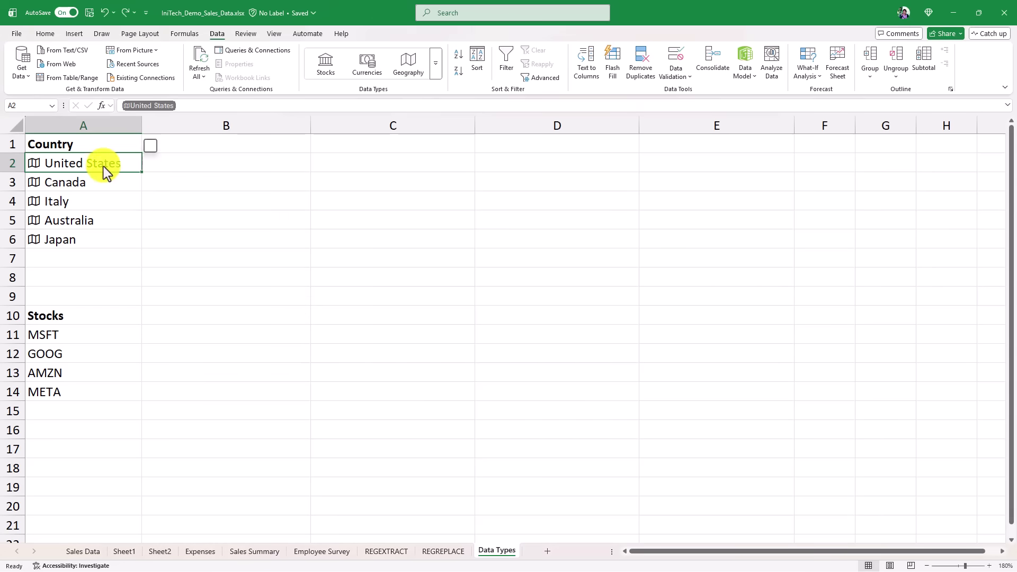
pyautogui.click(151, 146)
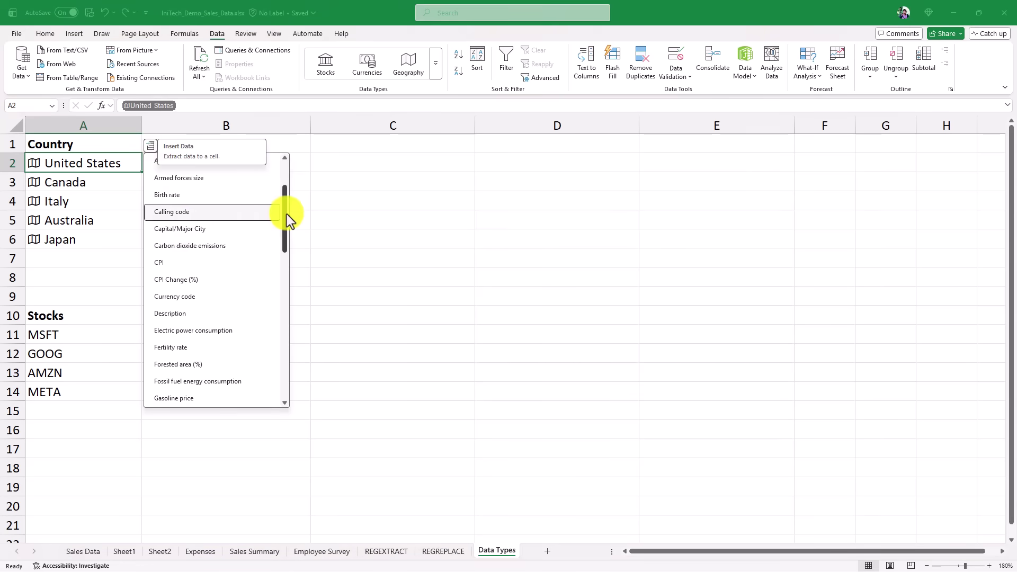
pyautogui.moveTo(287, 214)
pyautogui.mouseDown()
pyautogui.moveTo(287, 248)
pyautogui.moveTo(291, 211)
pyautogui.mouseUp()
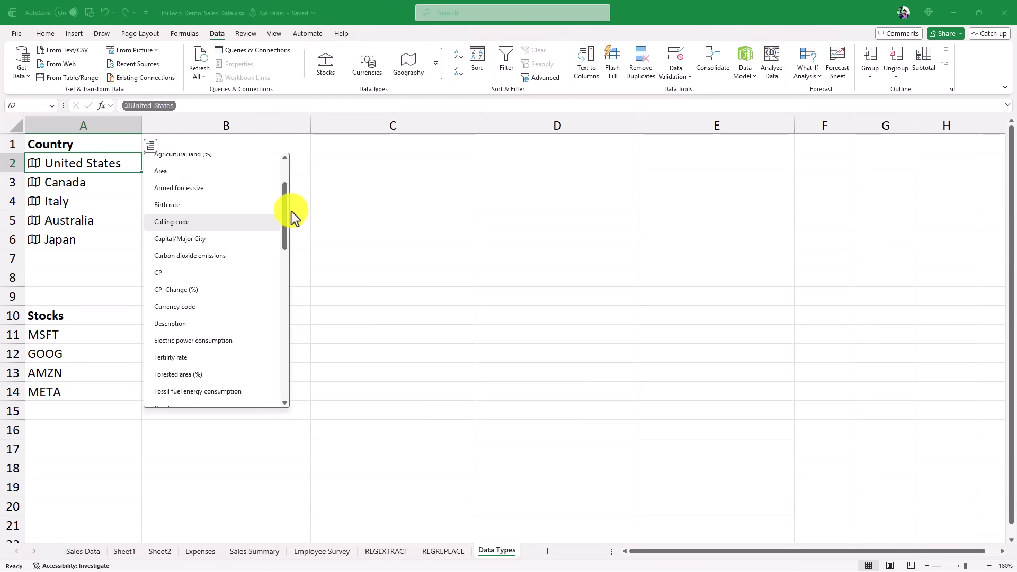
pyautogui.click(172, 238)
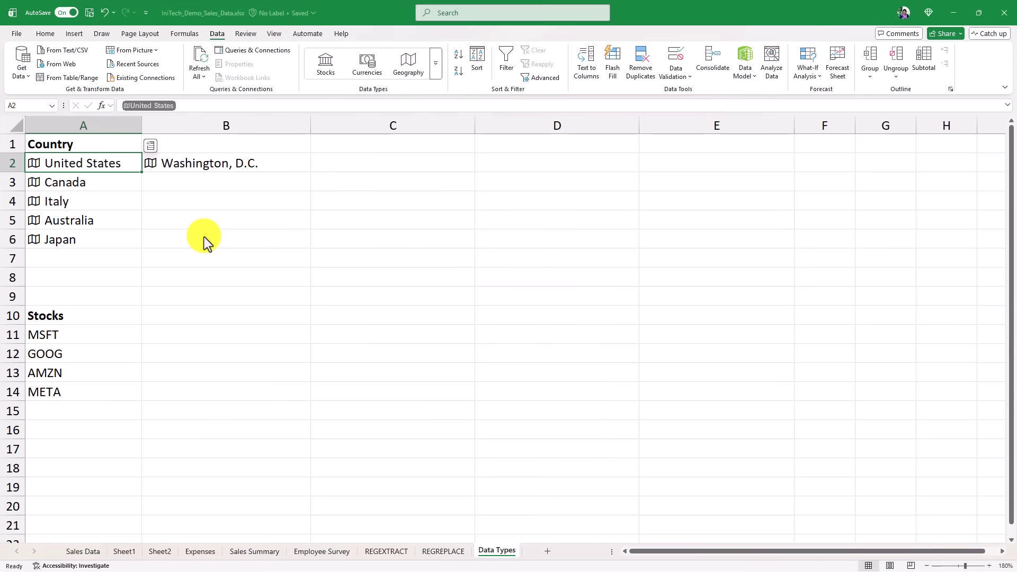
pyautogui.click(247, 166)
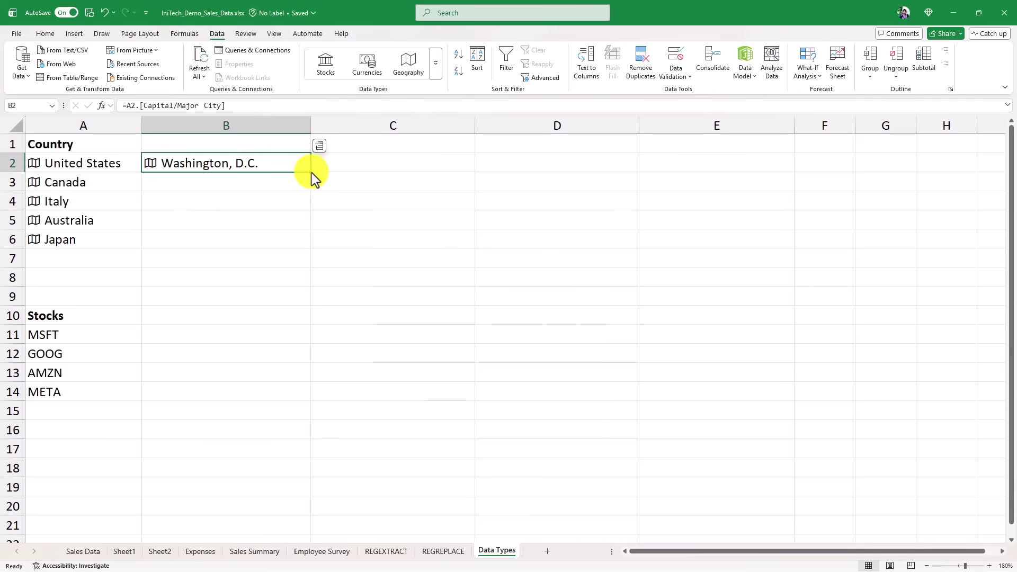
pyautogui.doubleClick(311, 173)
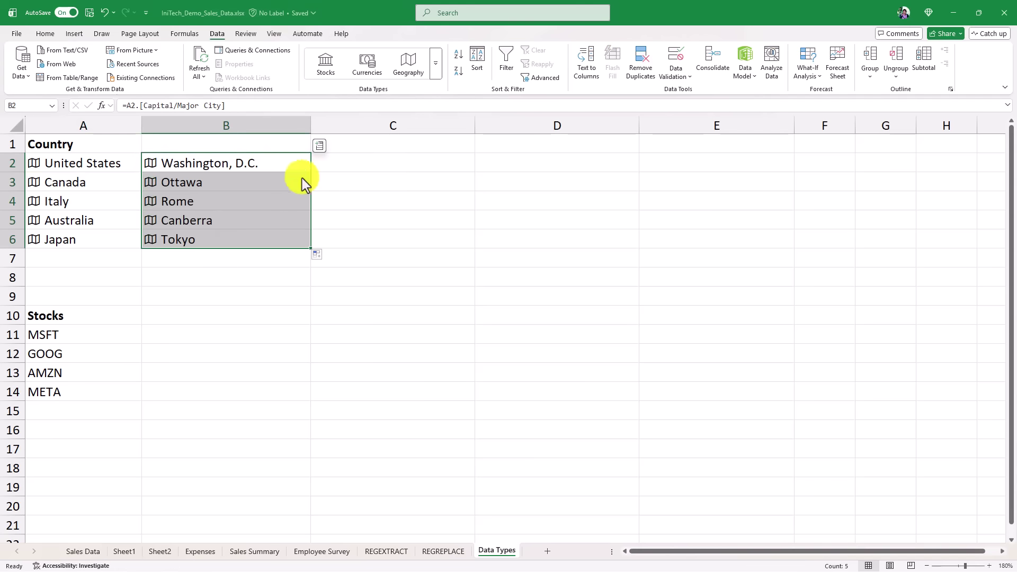
# Step: Add the Agricultural land (%) field in column C and fill it down for all five countries
pyautogui.click(150, 163)
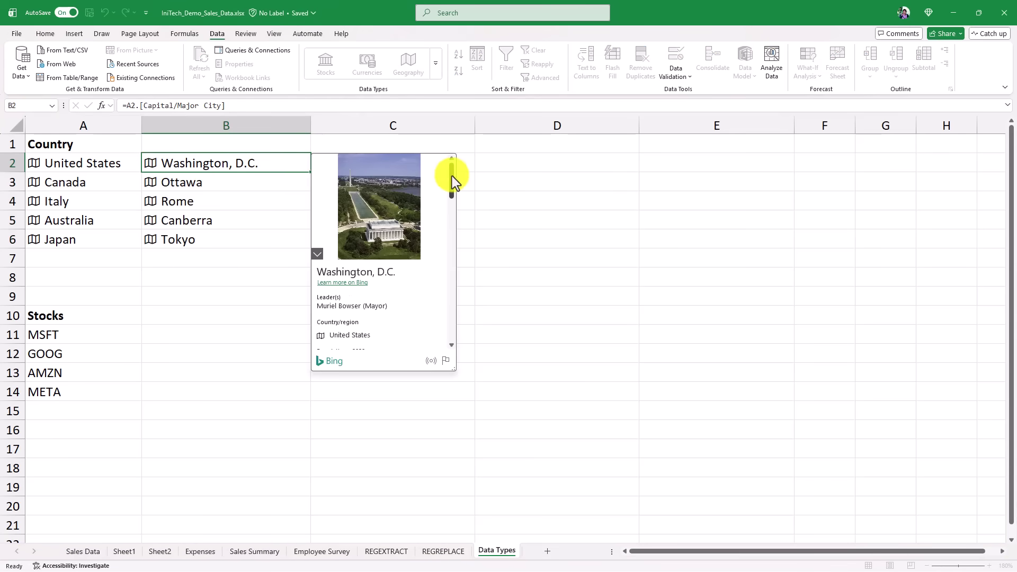
pyautogui.moveTo(453, 175)
pyautogui.mouseDown()
pyautogui.moveTo(481, 262)
pyautogui.moveTo(462, 161)
pyautogui.mouseUp()
pyautogui.click(111, 169)
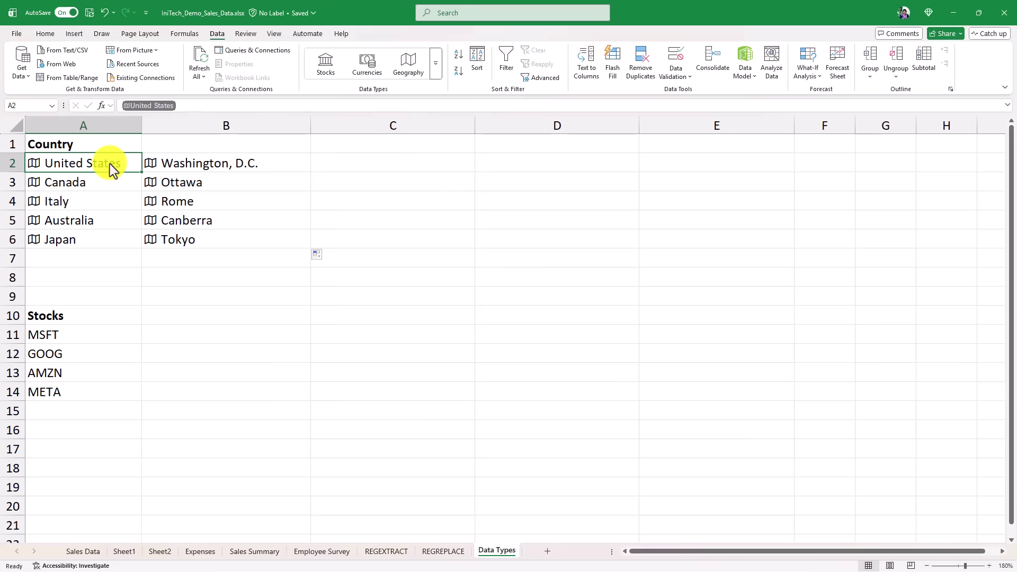
pyautogui.click(152, 146)
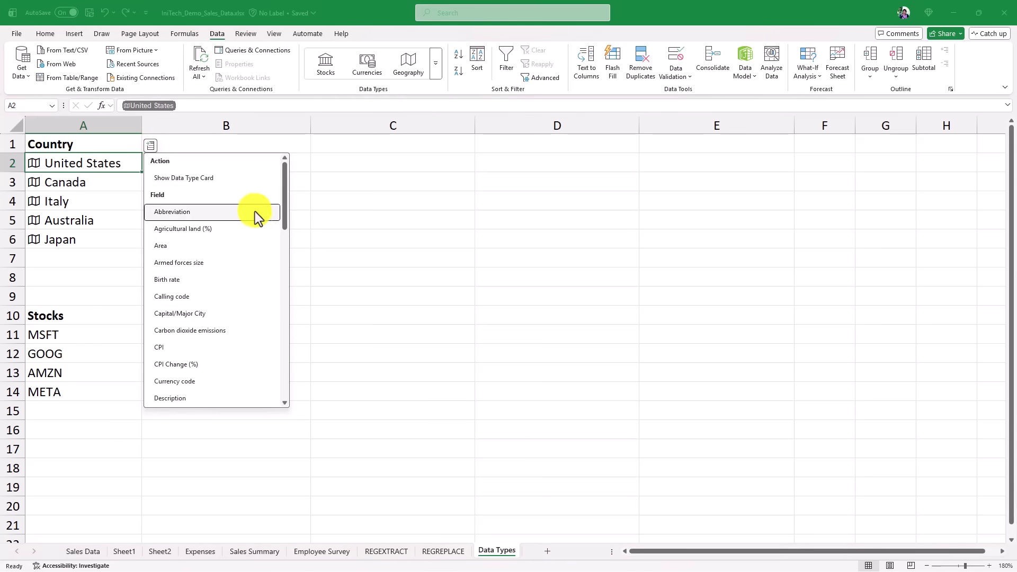
pyautogui.click(170, 229)
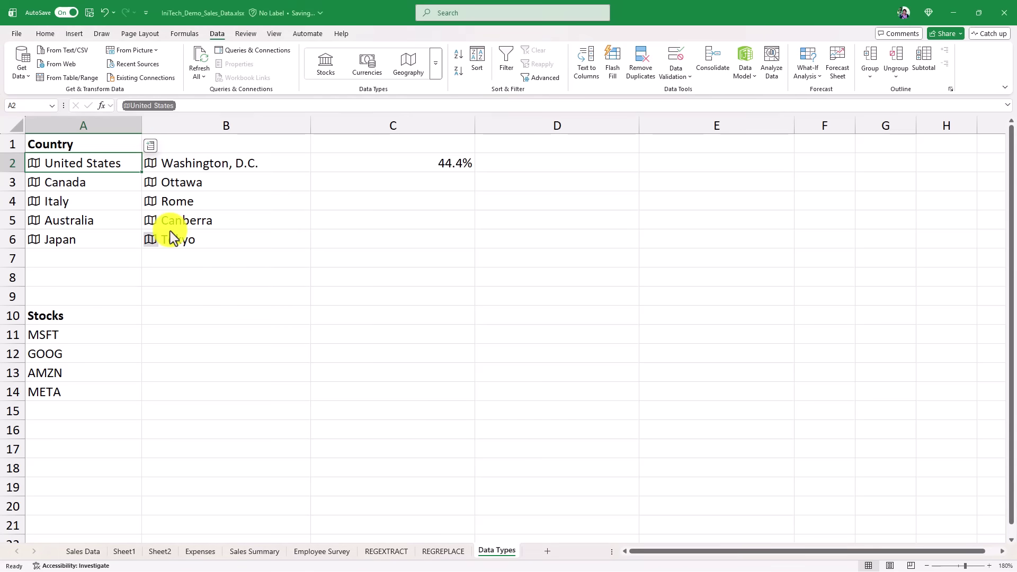
pyautogui.click(401, 162)
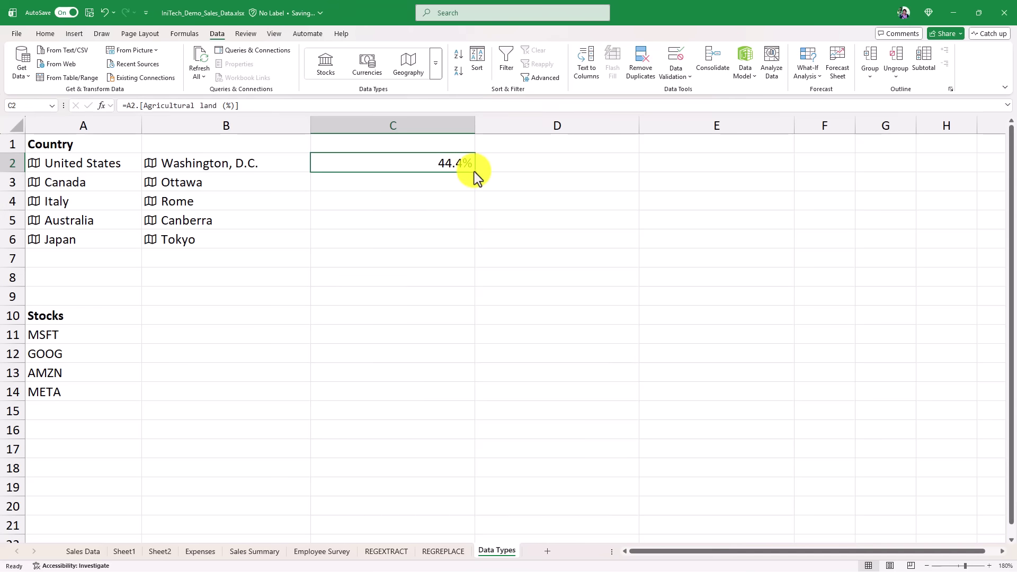
pyautogui.doubleClick(475, 171)
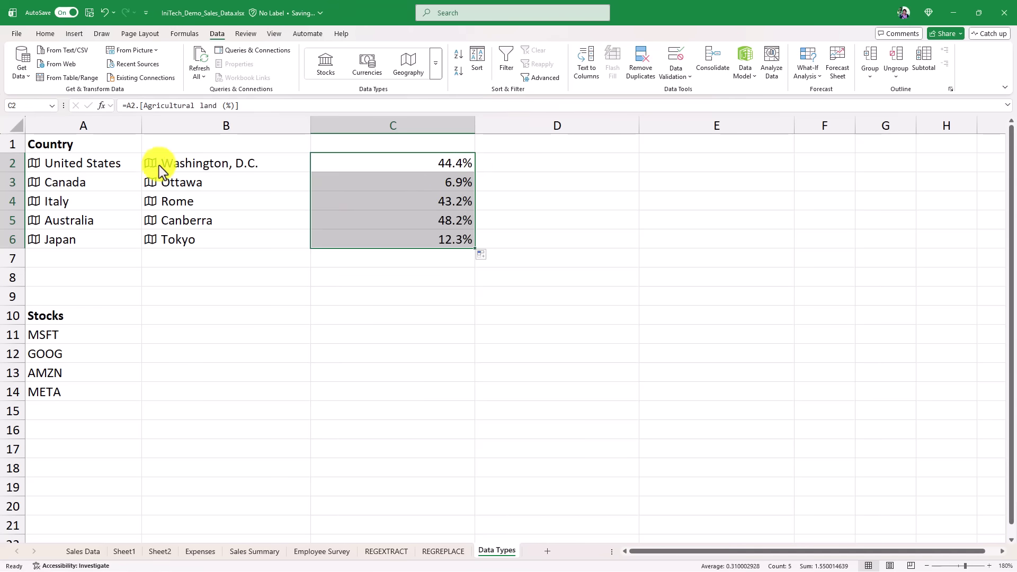
# Step: Convert the tickers MSFT to META in A11:A14 to Stocks data types and autofit column A
pyautogui.click(78, 312)
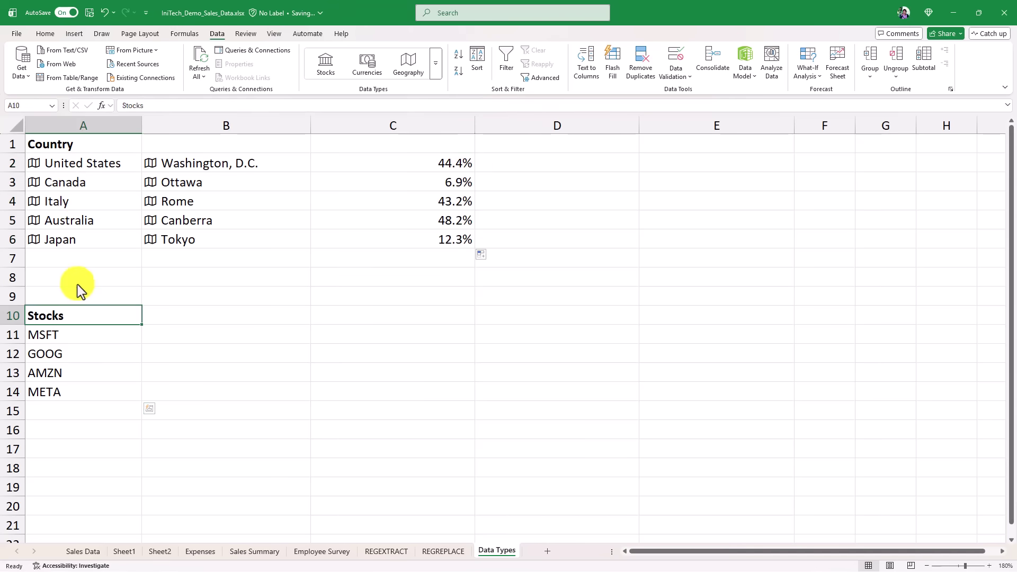
pyautogui.click(57, 144)
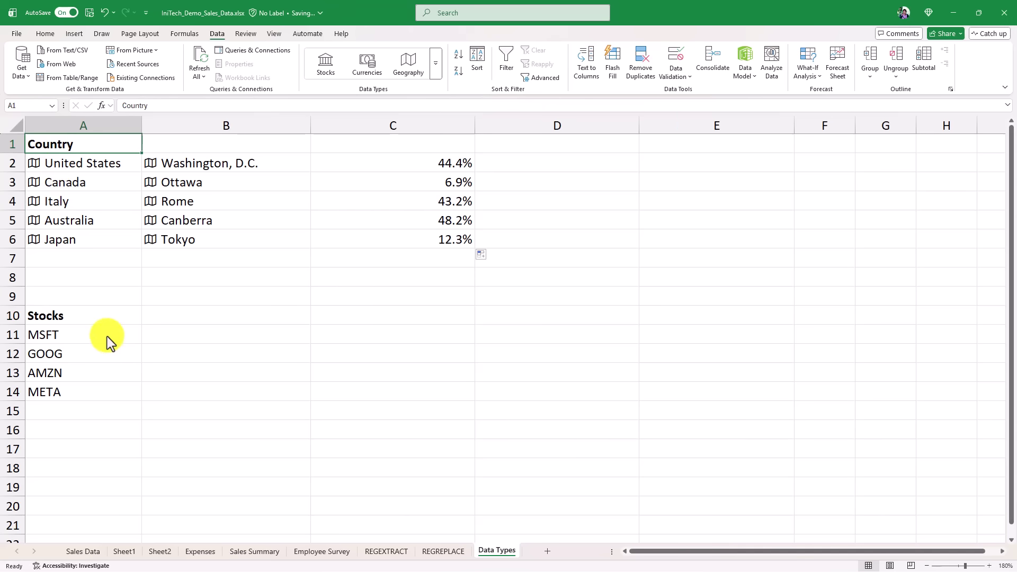
pyautogui.moveTo(107, 336); pyautogui.dragTo(110, 393)
pyautogui.click(324, 69)
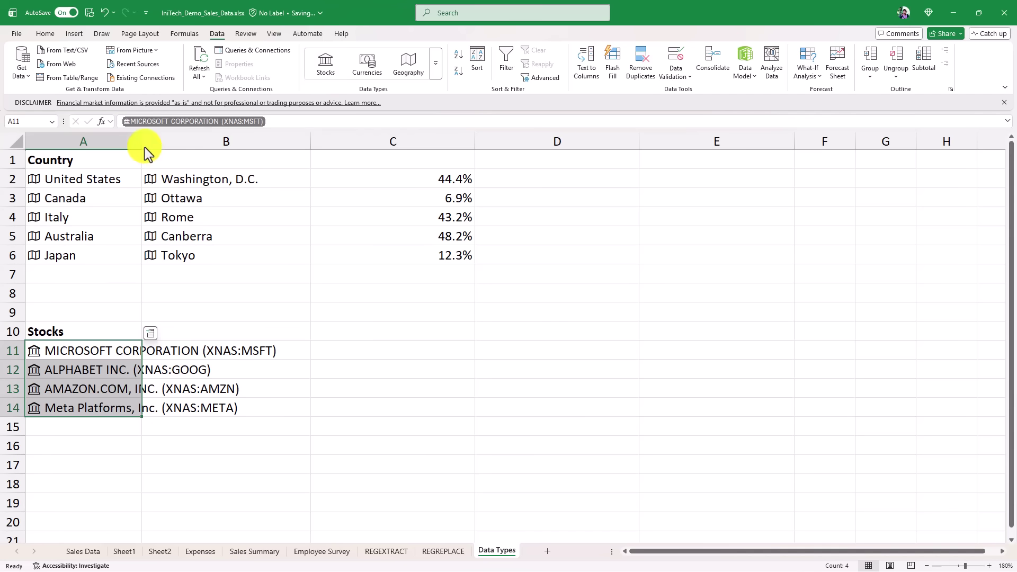
pyautogui.doubleClick(142, 146)
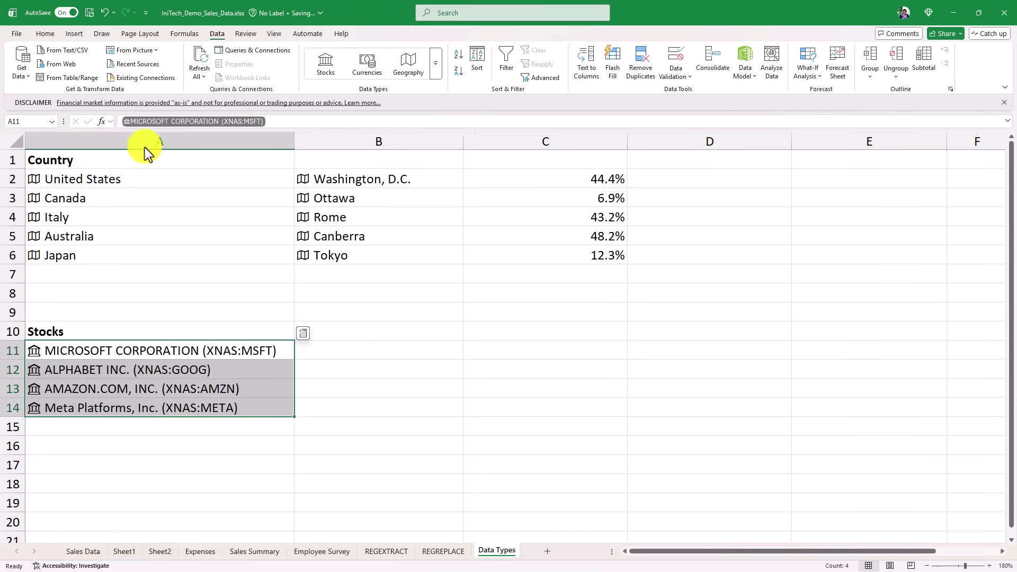
# Step: Add each stock's Market cap in column B, filled down for all four companies
pyautogui.click(287, 347)
pyautogui.click(303, 334)
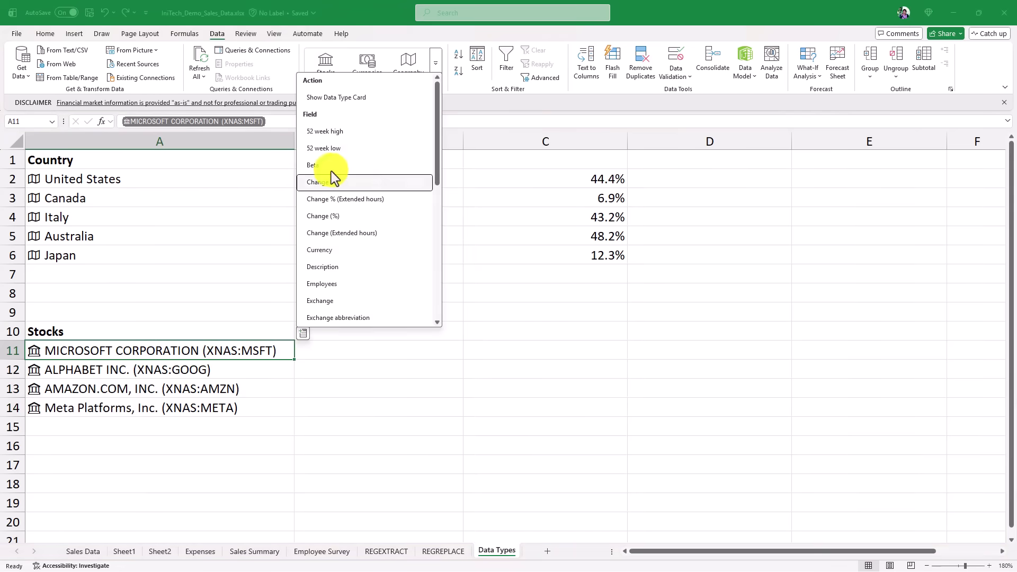
pyautogui.click(342, 95)
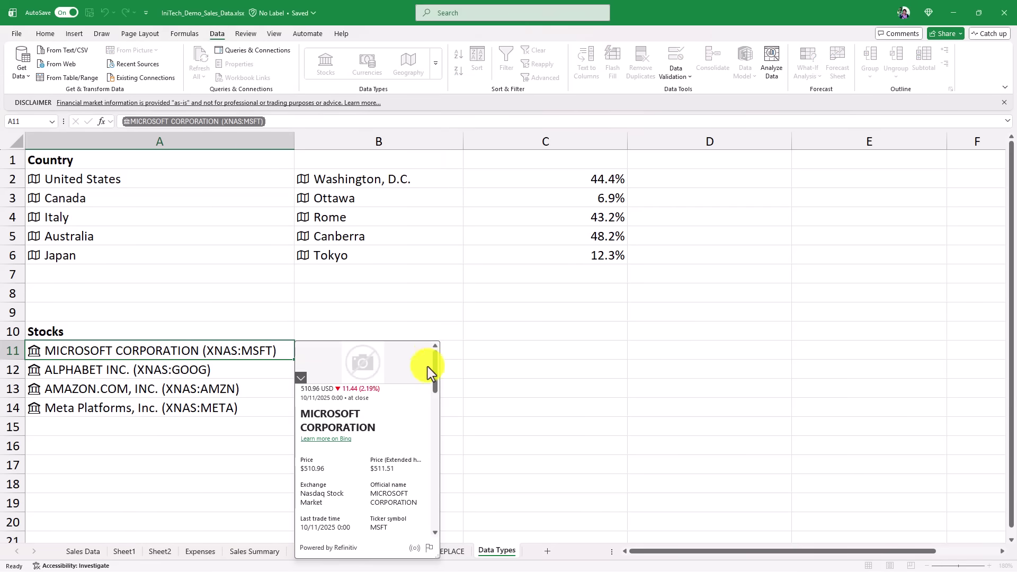
pyautogui.moveTo(434, 372); pyautogui.dragTo(453, 447)
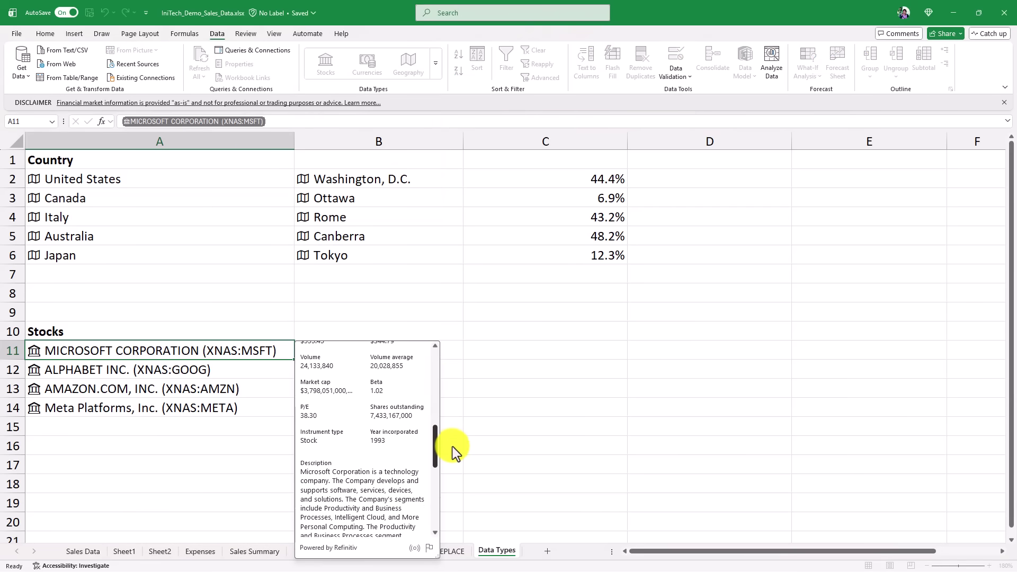
pyautogui.click(351, 381)
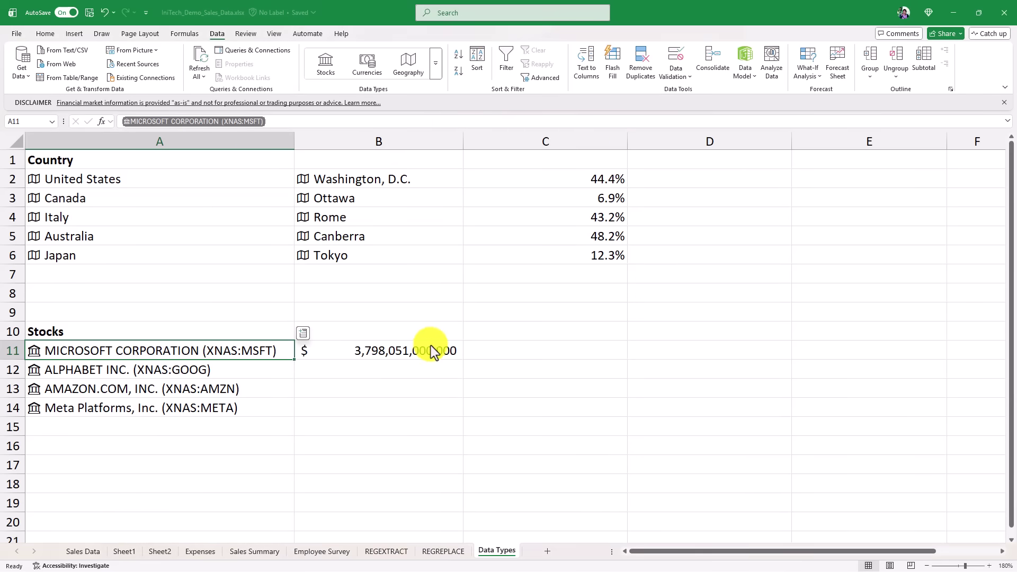
pyautogui.click(446, 351)
pyautogui.doubleClick(464, 361)
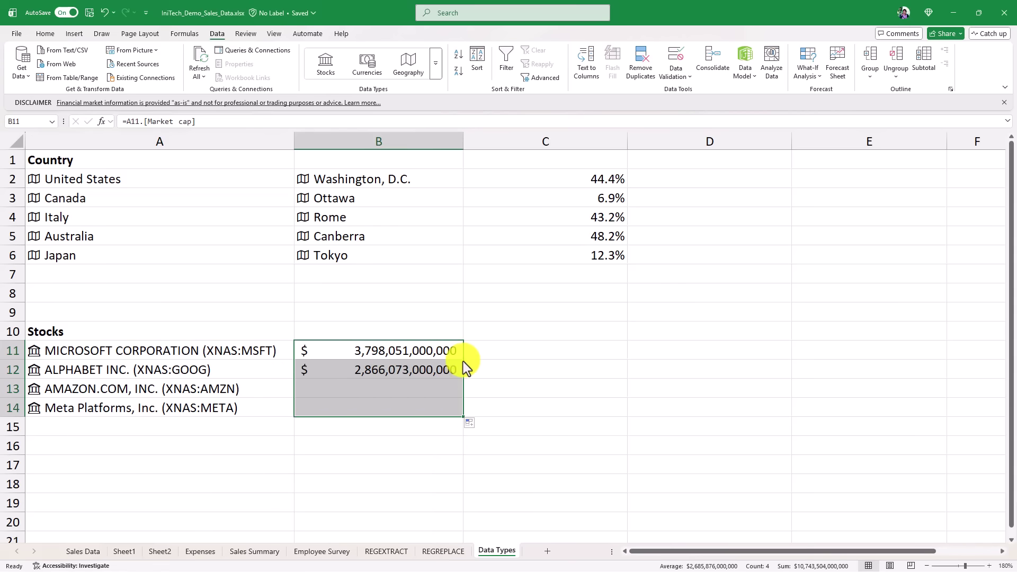
# Step: Add the Employees count in column C for the four stocks
pyautogui.click(236, 351)
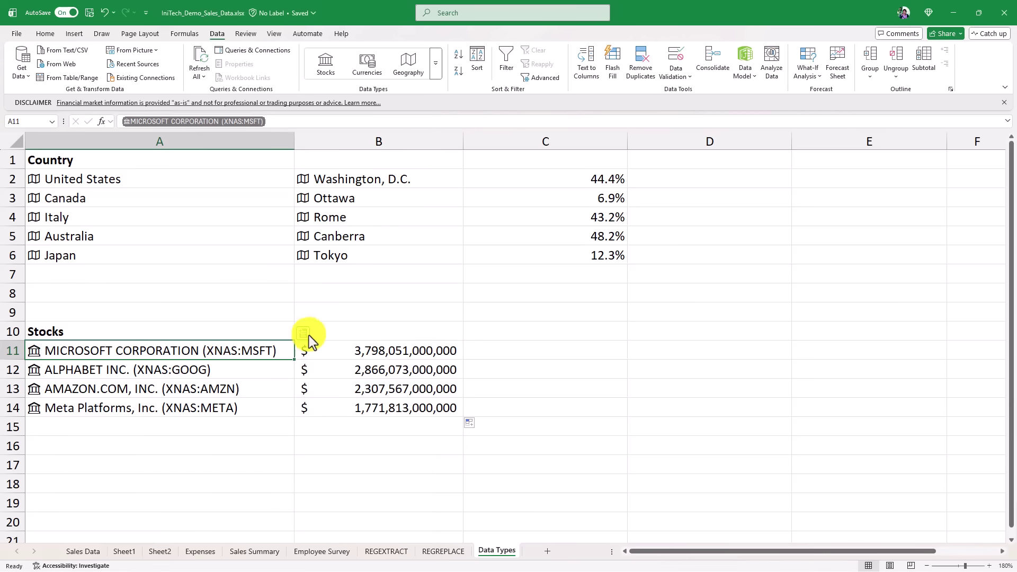
pyautogui.click(302, 333)
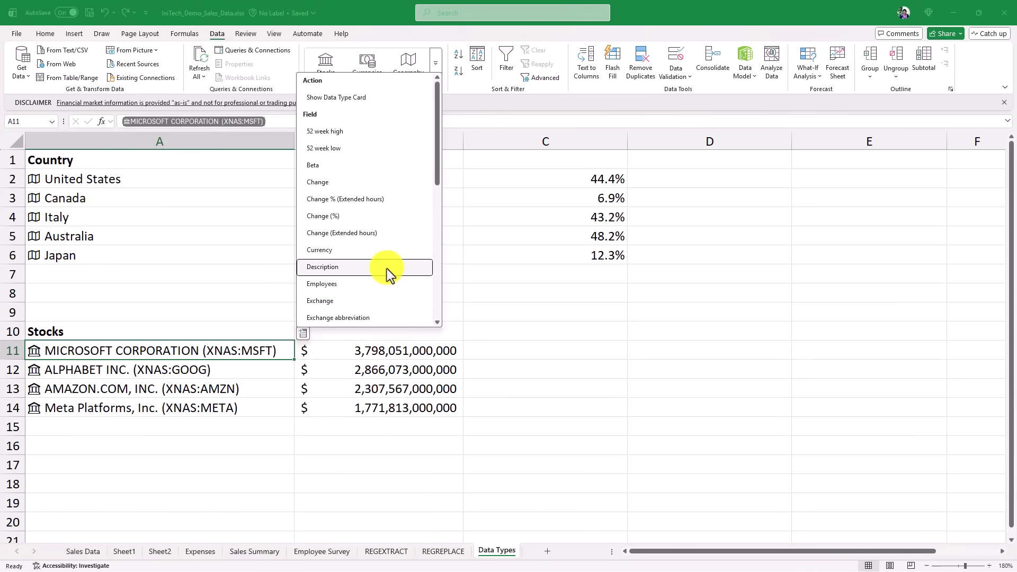
pyautogui.click(352, 285)
pyautogui.click(621, 354)
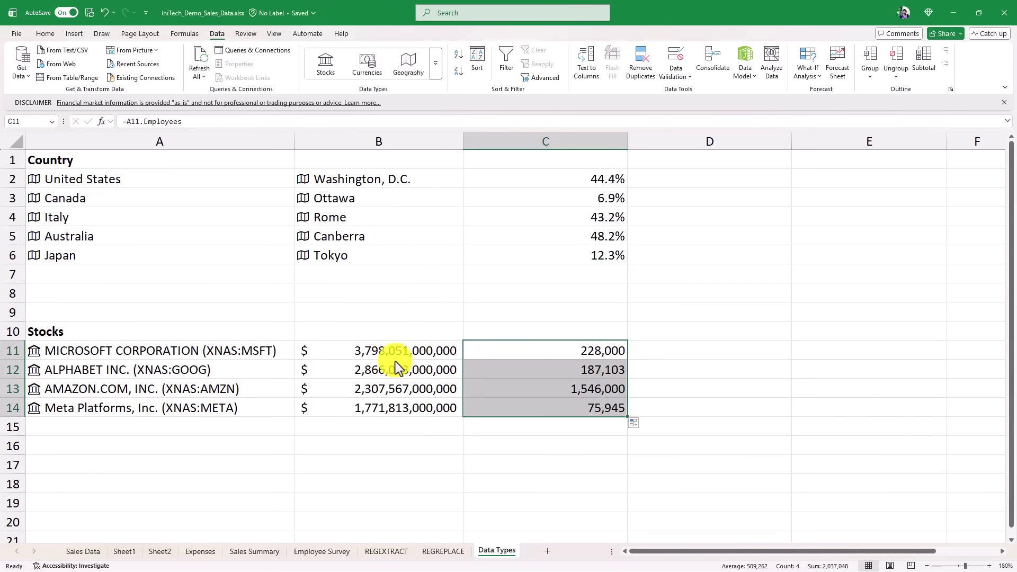
pyautogui.click(685, 354)
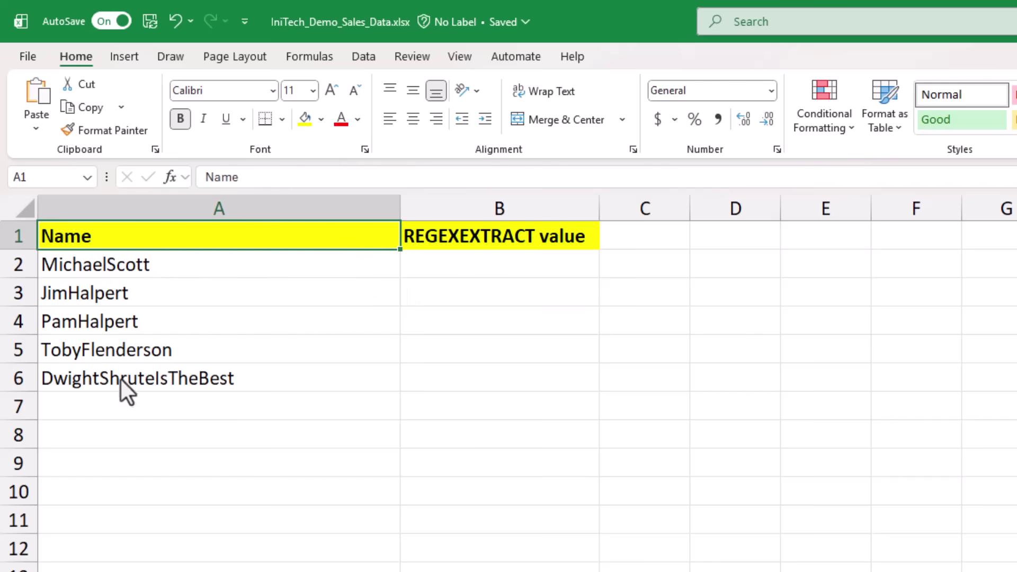
# Step: Enter =REGEXEXTRACT(A2, "[A-Z][a-z]") in B2, returning Mi for MichaelScott
pyautogui.click(461, 267)
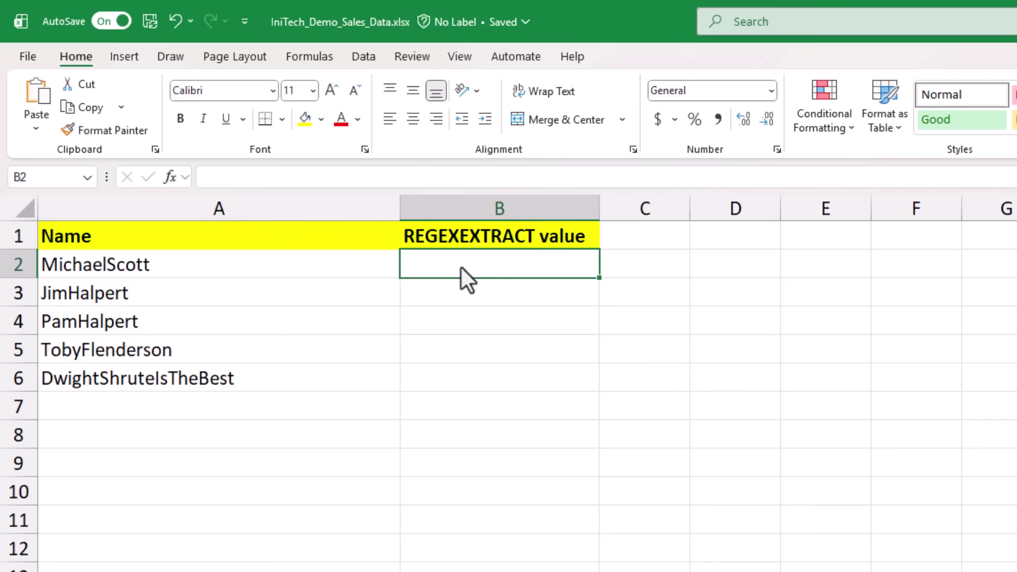
pyautogui.write('=')
pyautogui.click(288, 182)
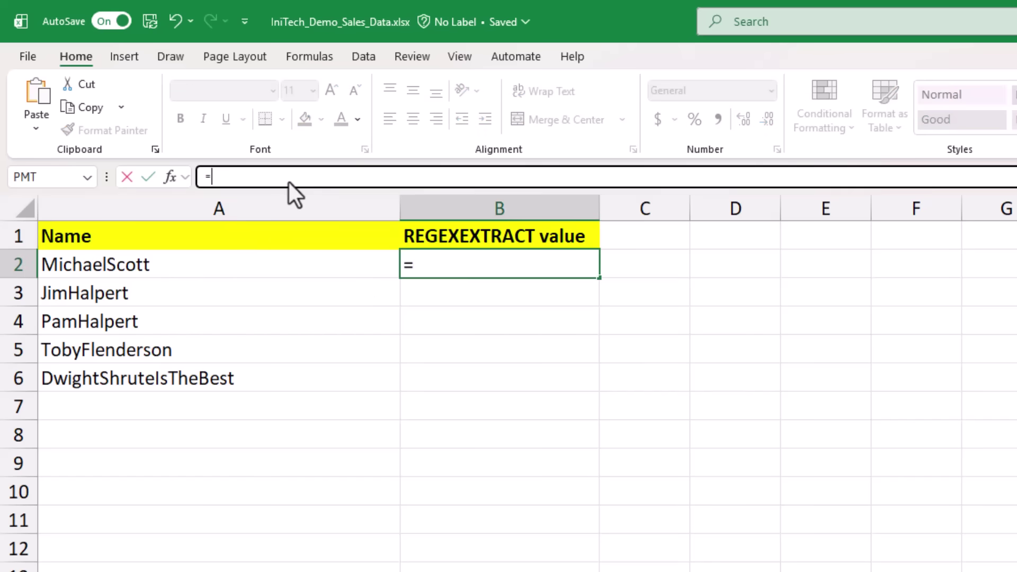
pyautogui.write('REGEXEXTRACT')
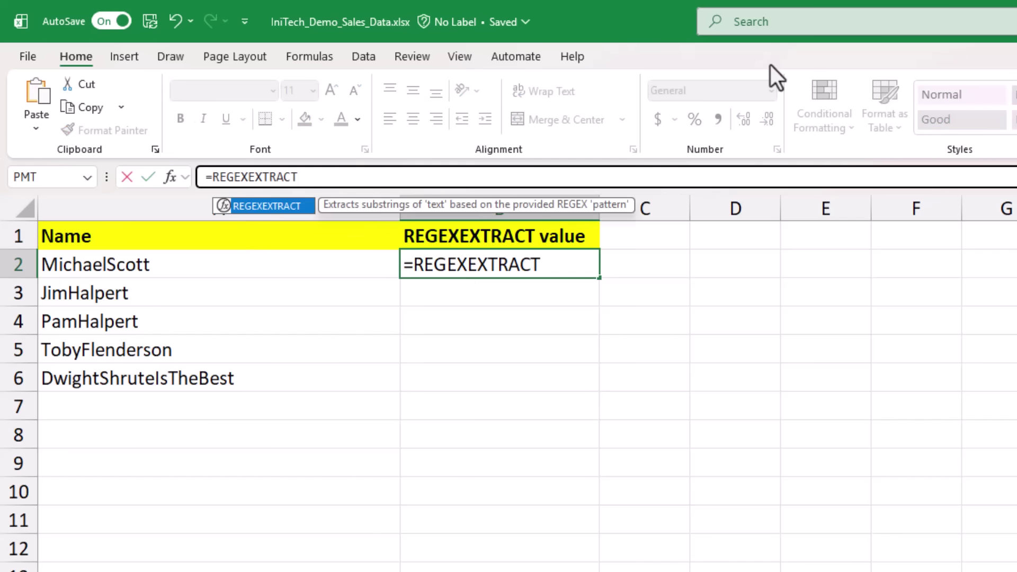
pyautogui.write('(')
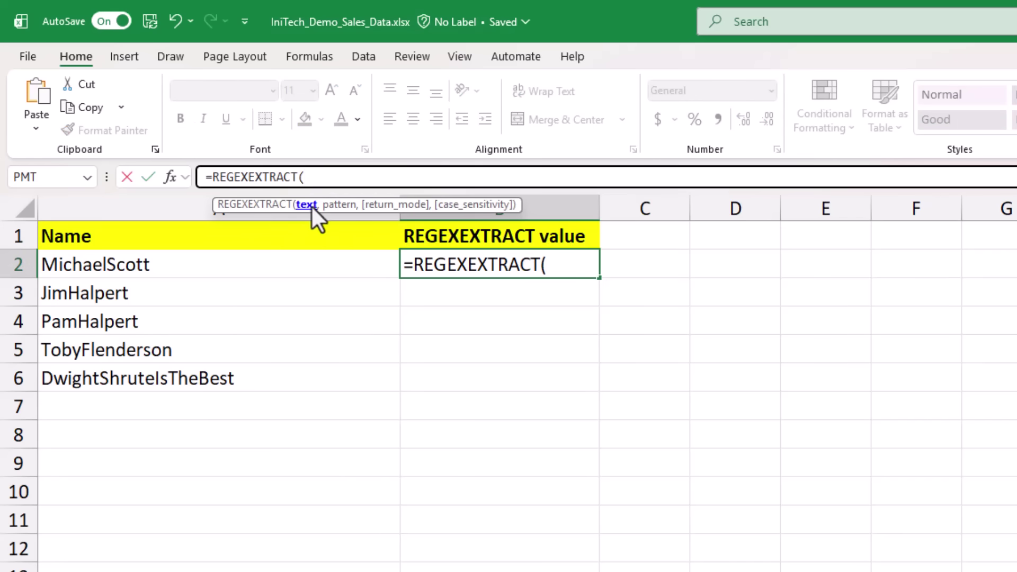
pyautogui.click(167, 266)
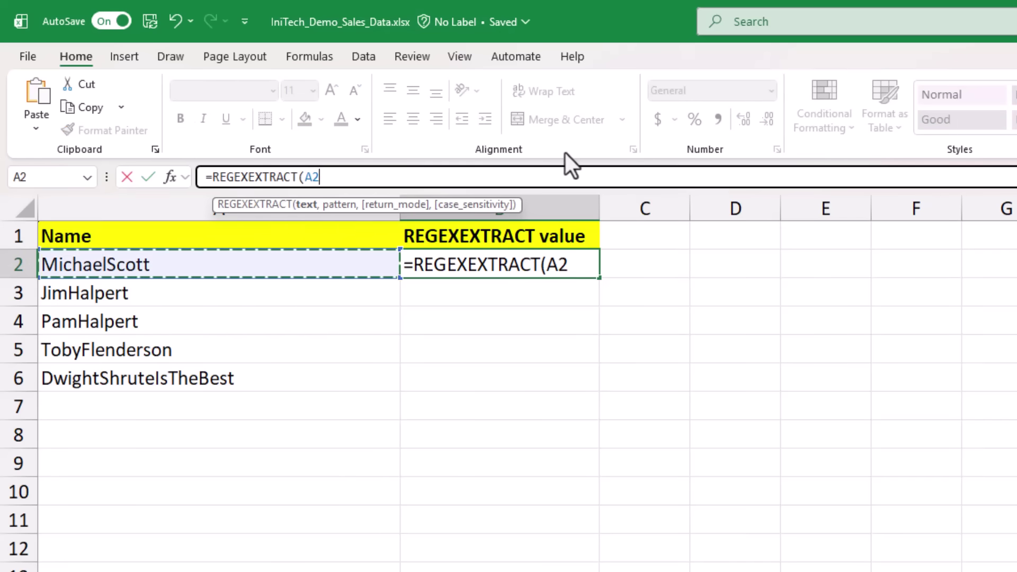
pyautogui.write(', ')
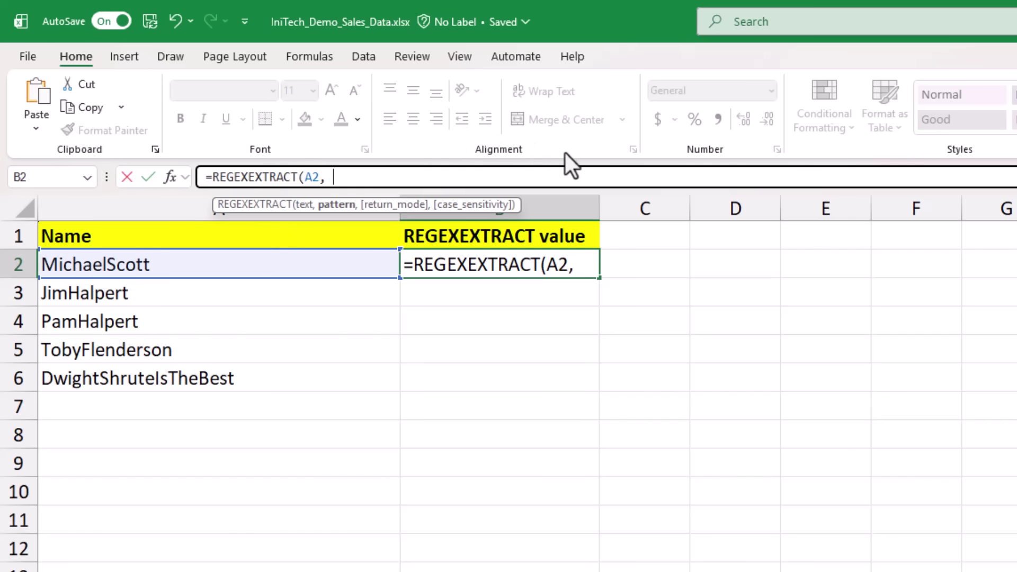
pyautogui.write('"[A-Z]')
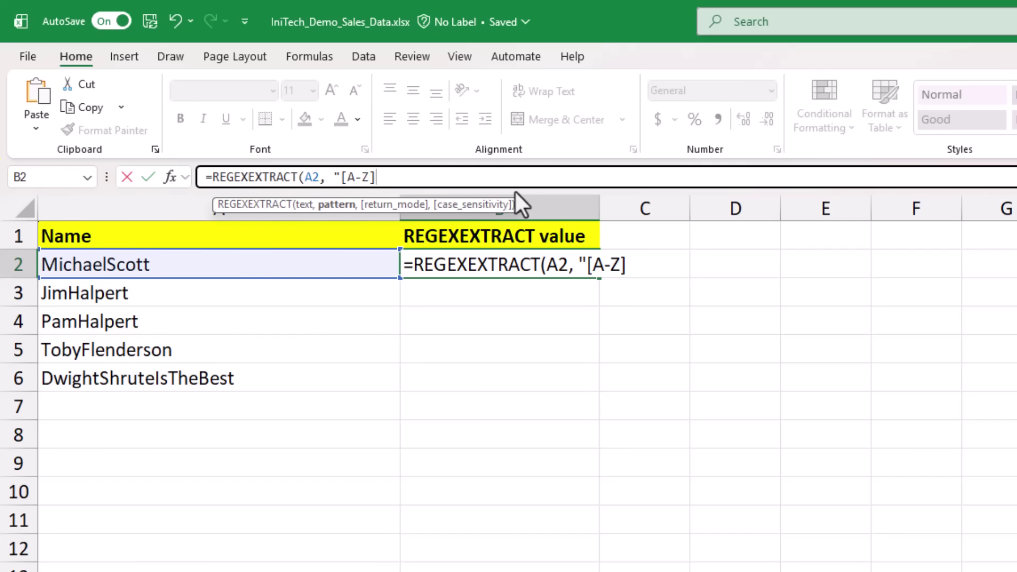
pyautogui.write('[a-z]')
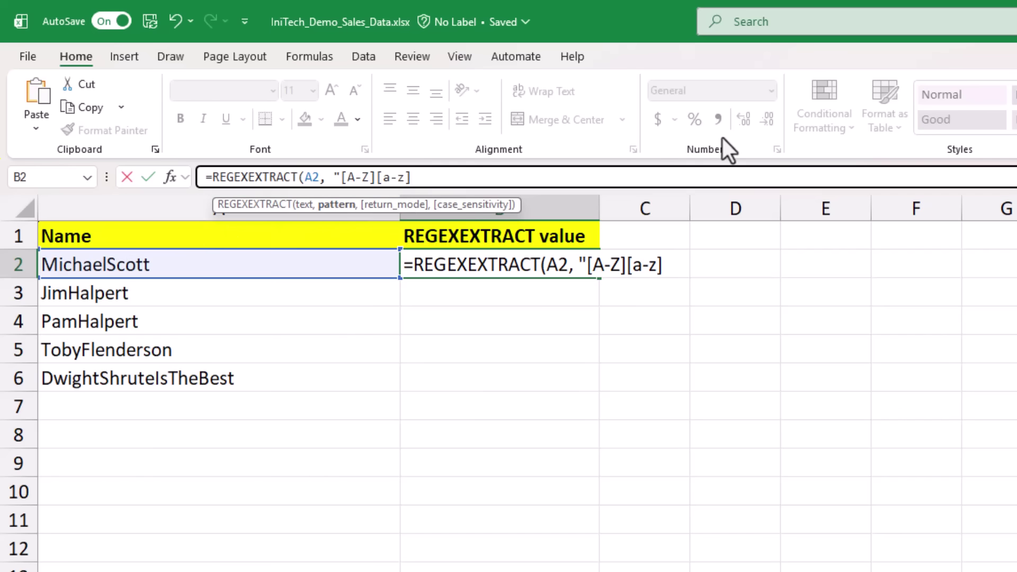
pyautogui.write('")')
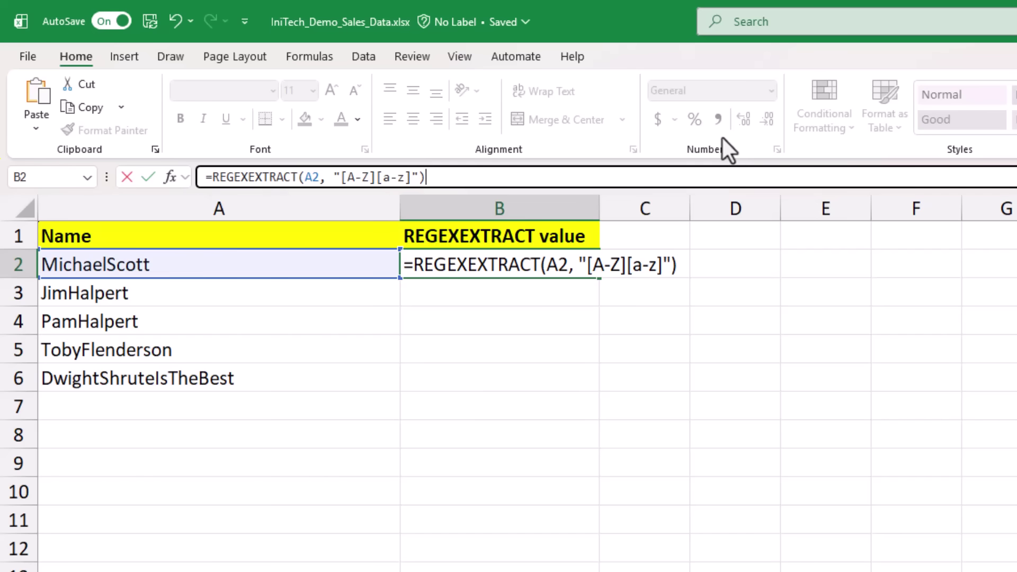
pyautogui.press('Return')
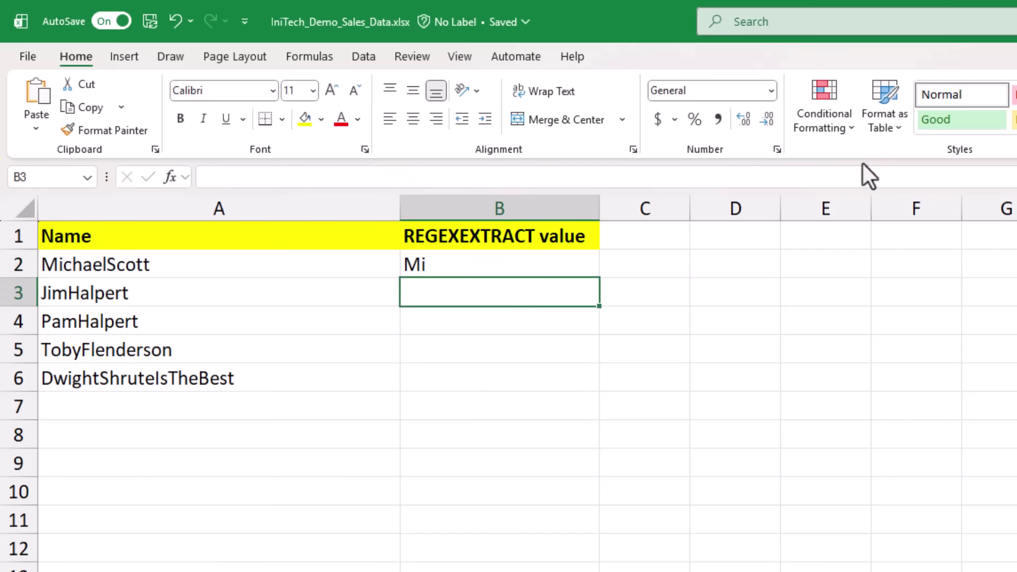
# Step: Copy the two-letter REGEXEXTRACT formula from B2 down to B6
pyautogui.click(451, 265)
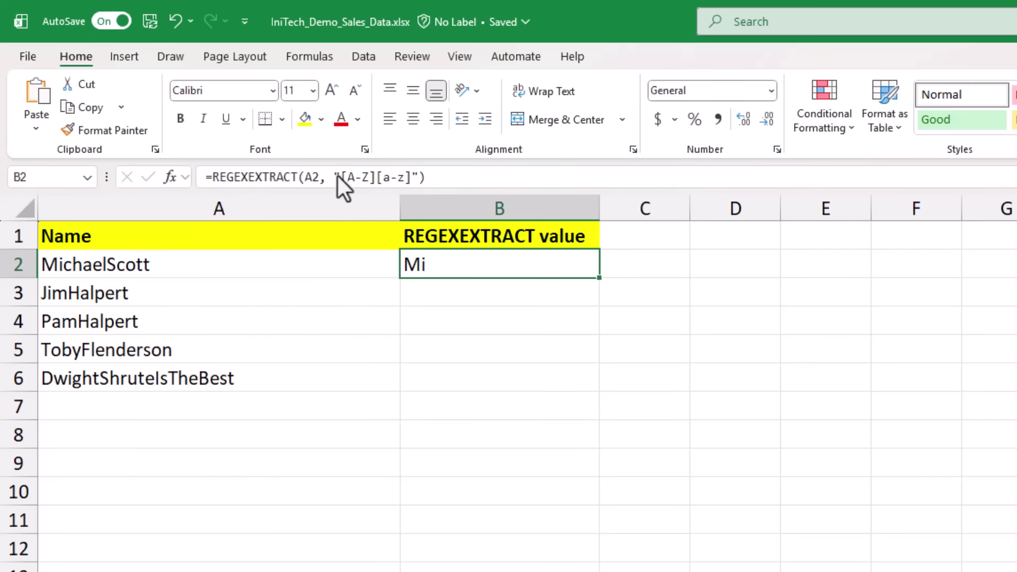
pyautogui.doubleClick(599, 278)
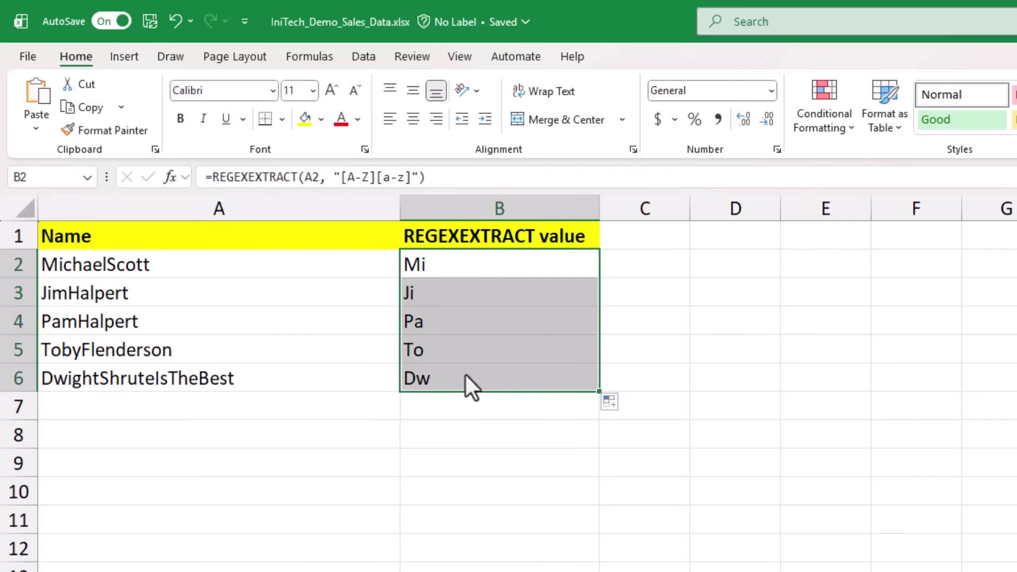
pyautogui.click(444, 262)
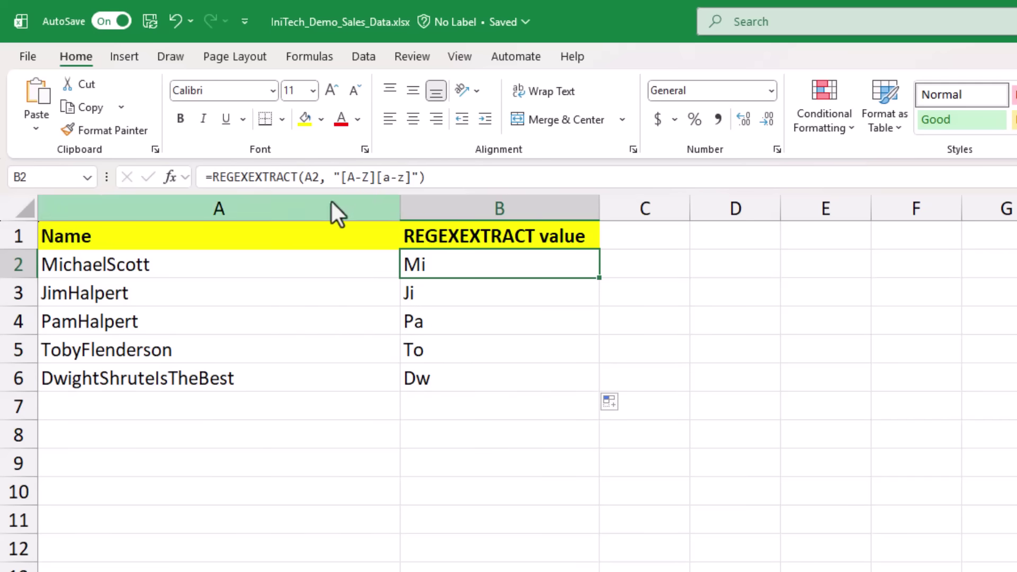
# Step: Change the pattern to "[A-Z][a-z]+" and fill down, returning Michael, Jim, Pam, Toby, Dwight
pyautogui.click(411, 177)
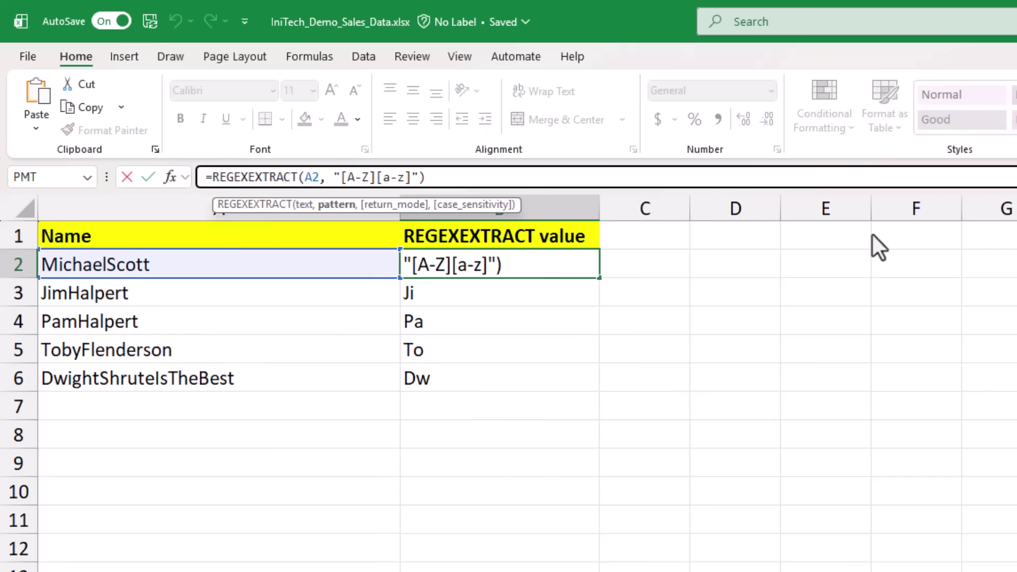
pyautogui.write('+')
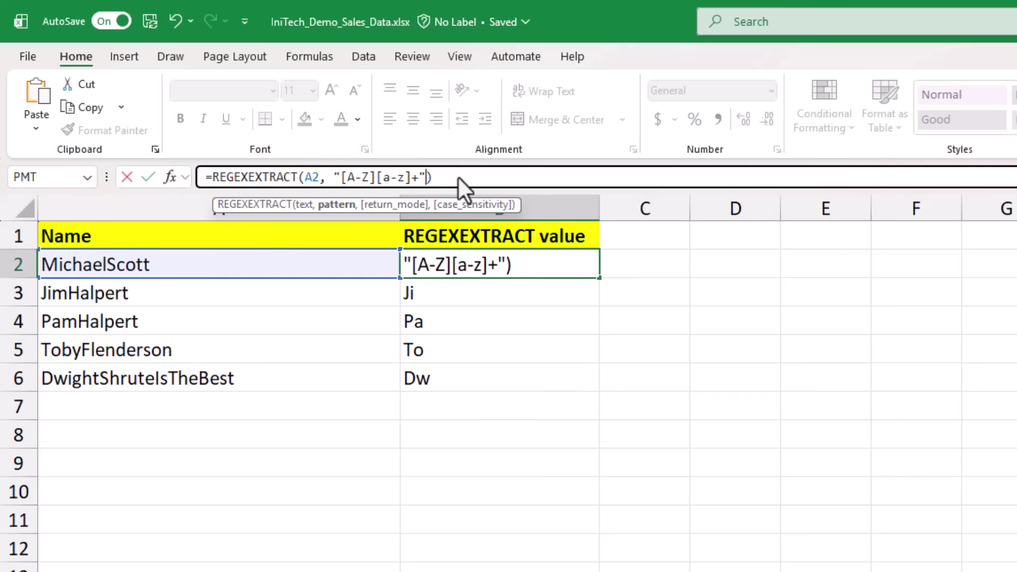
pyautogui.write(',')
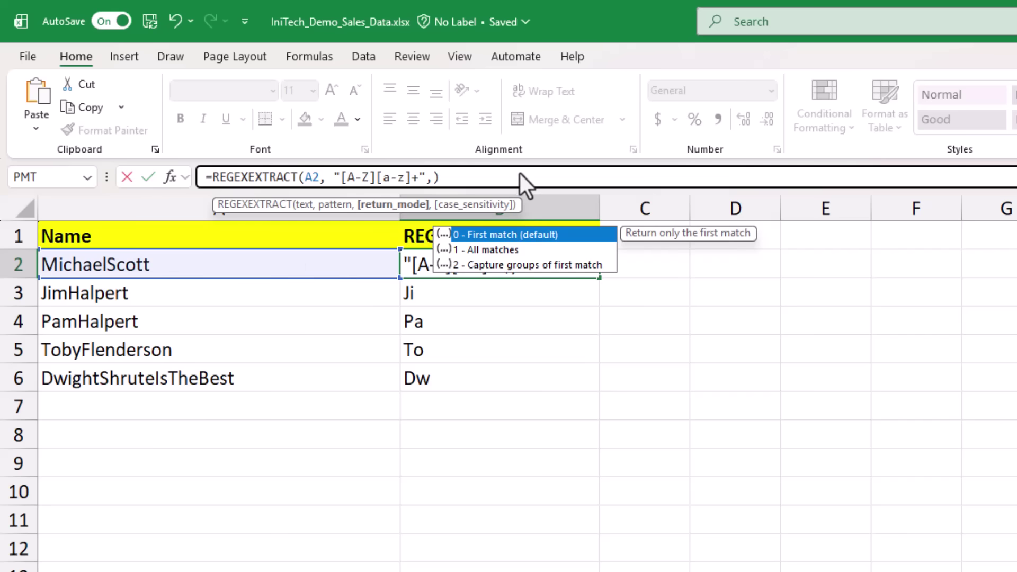
pyautogui.press('Return')
pyautogui.click(545, 262)
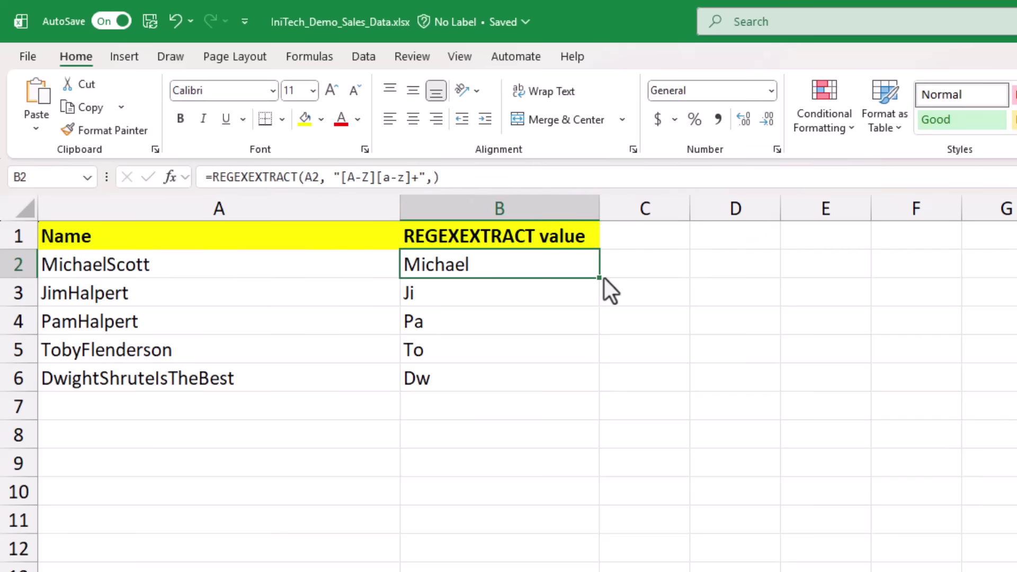
pyautogui.doubleClick(599, 278)
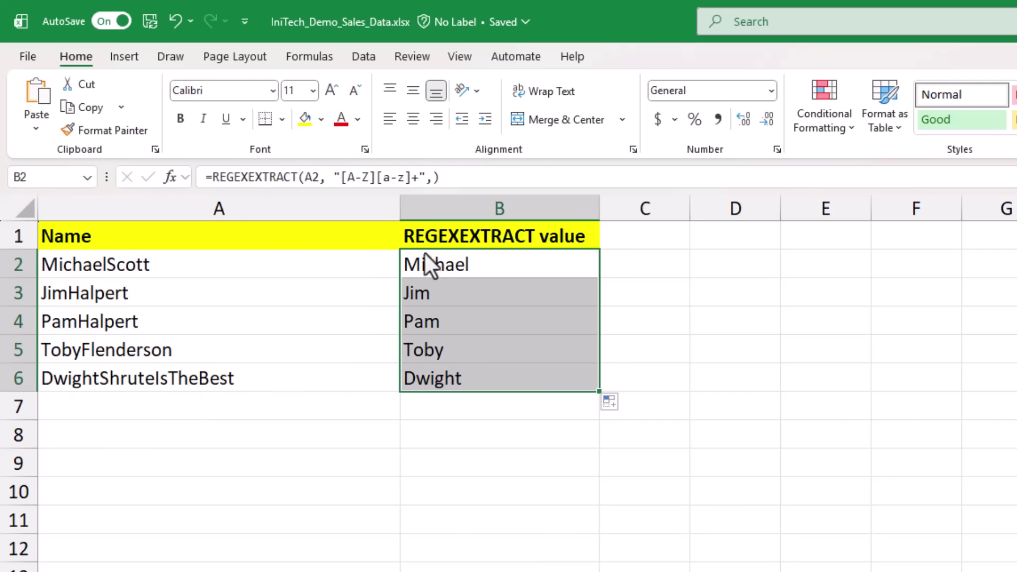
# Step: Add return_mode 1 (All matches) to the B2 formula and copy it down to row 6
pyautogui.click(428, 179)
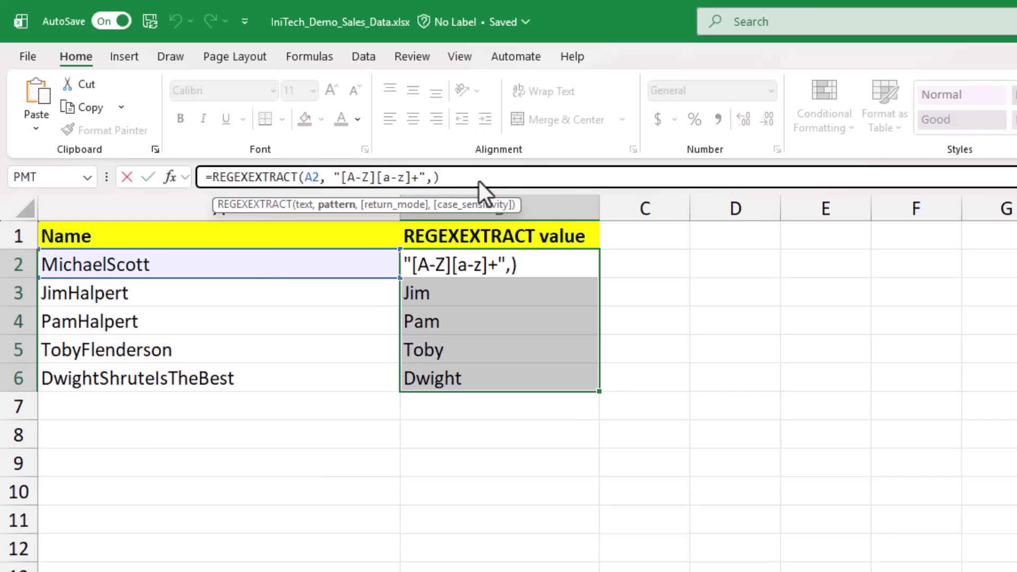
pyautogui.press('Right')
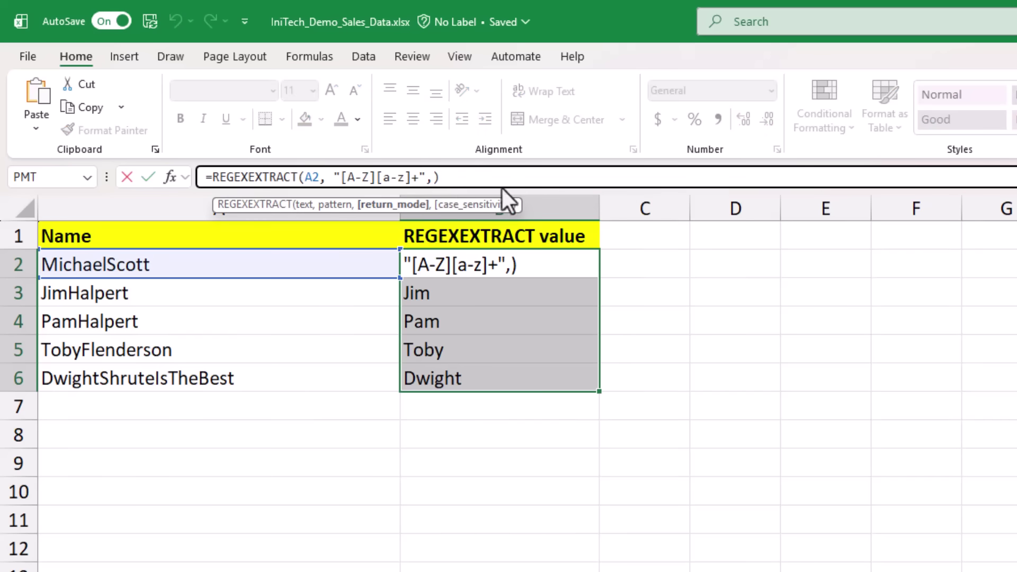
pyautogui.write('1')
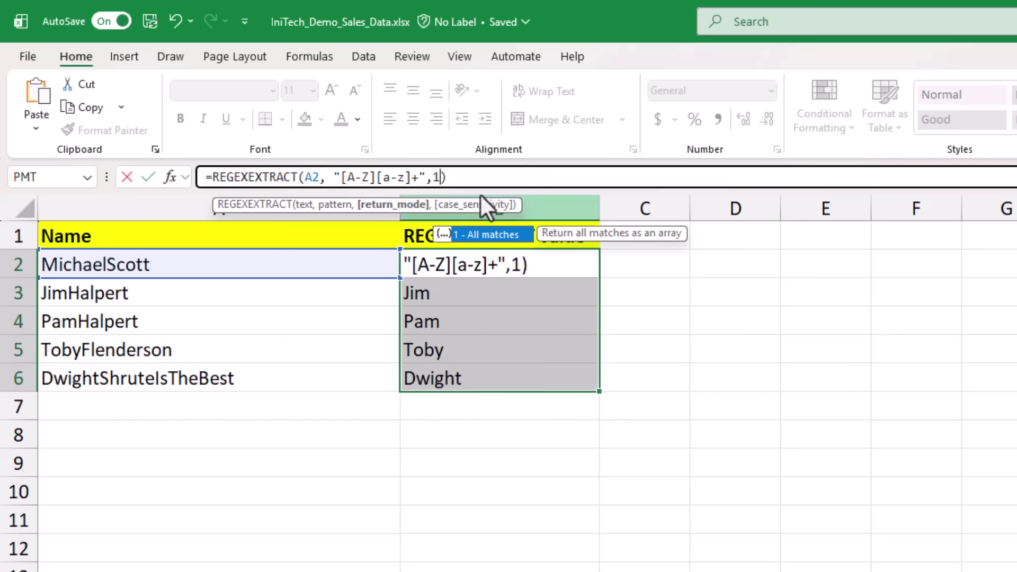
pyautogui.click(433, 182)
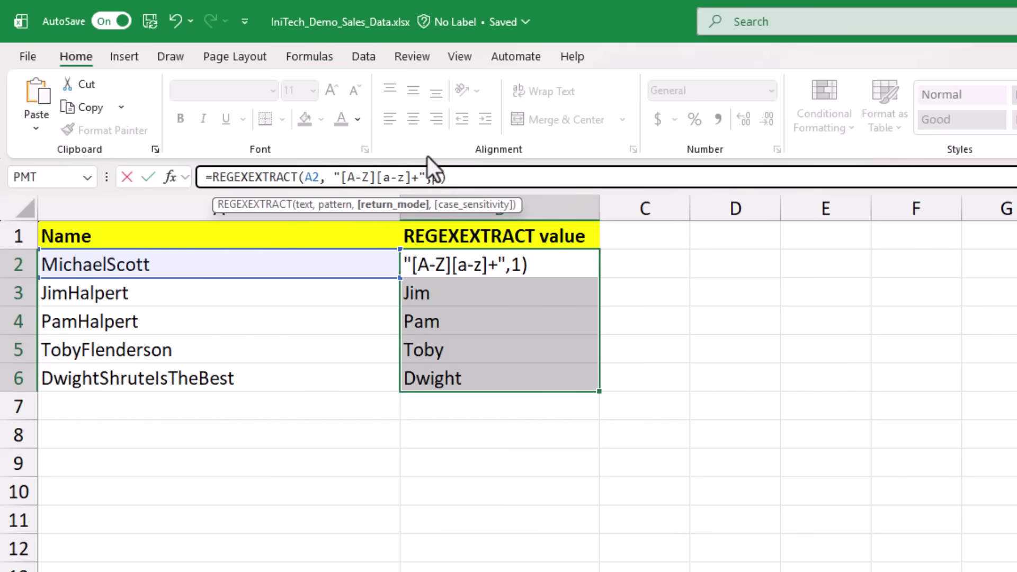
pyautogui.press('Left')
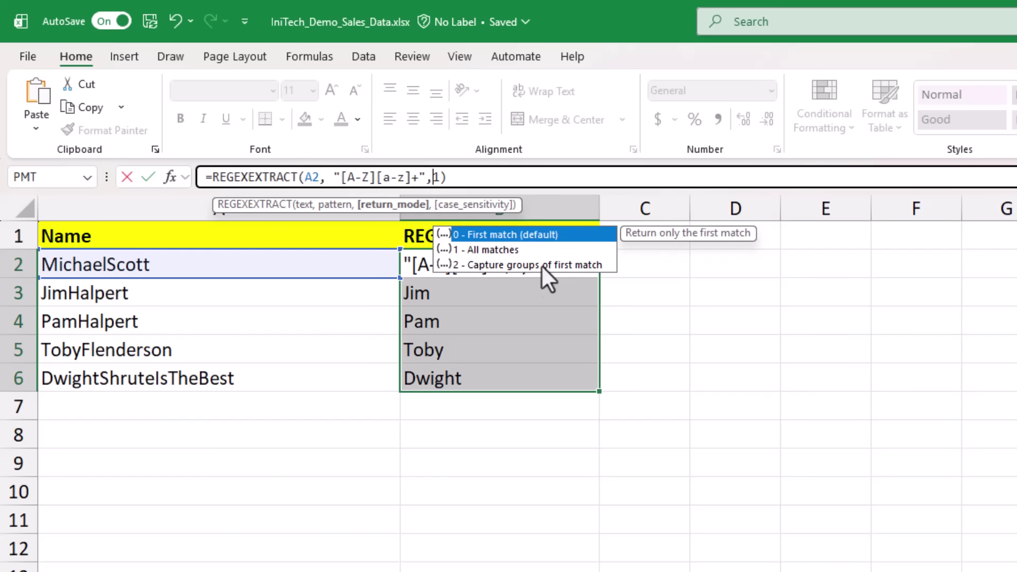
pyautogui.click(485, 249)
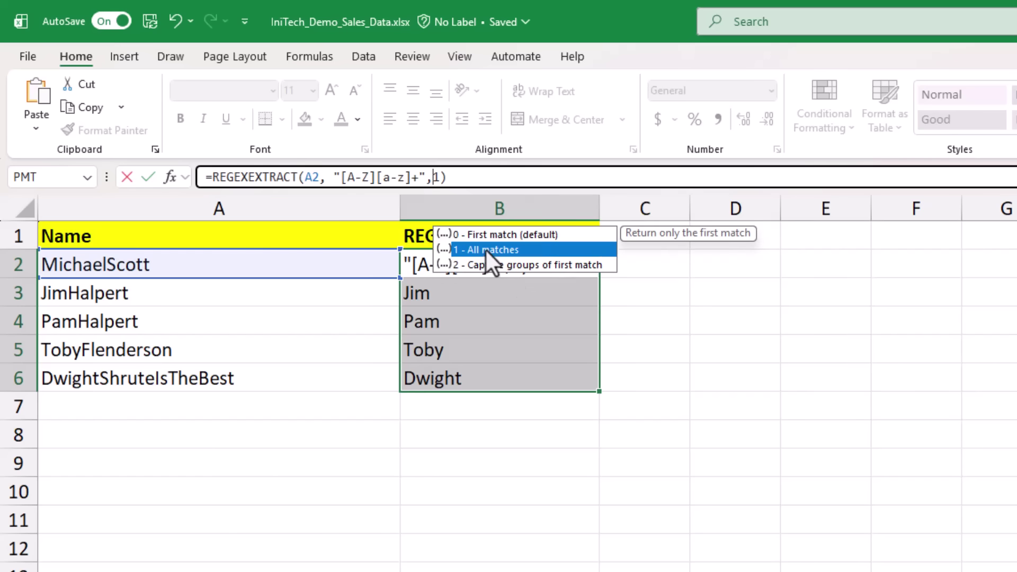
pyautogui.press('Return')
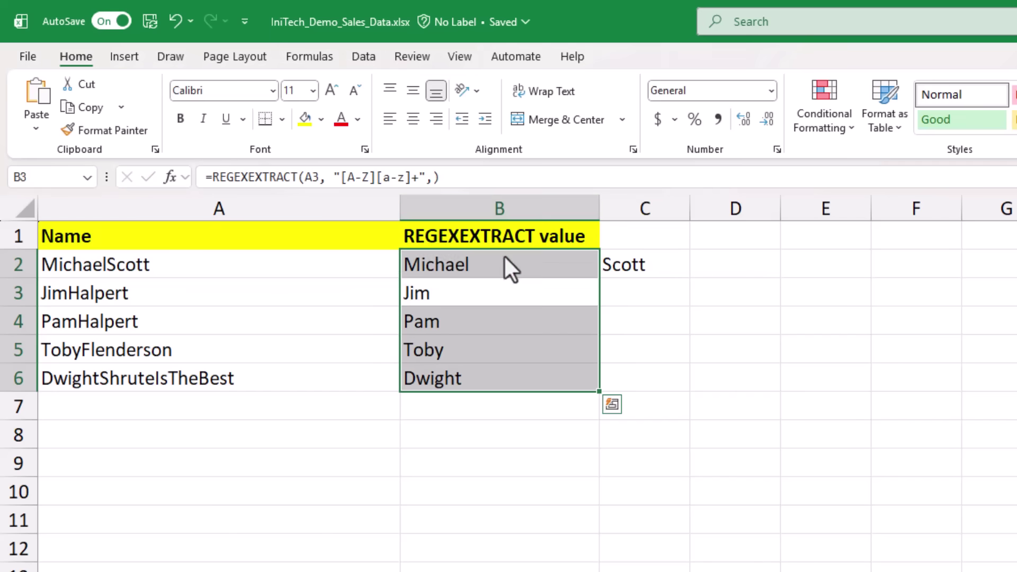
pyautogui.click(504, 256)
pyautogui.moveTo(599, 278); pyautogui.dragTo(604, 390)
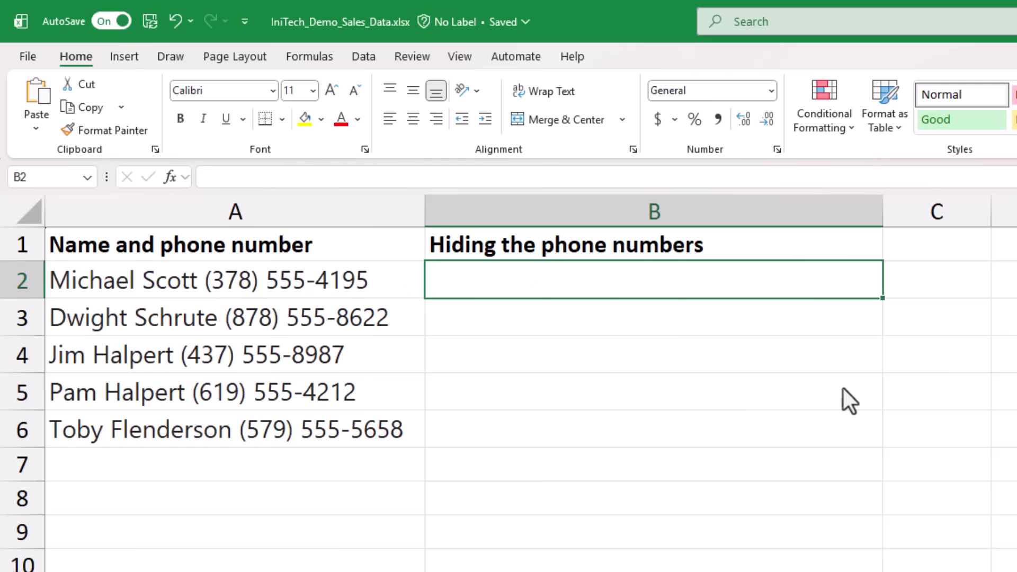
# Step: Enter =REGEXREPLACE(A2, "[0-9]","*") in B2 and fill it down to B6
pyautogui.write('=REGEX')
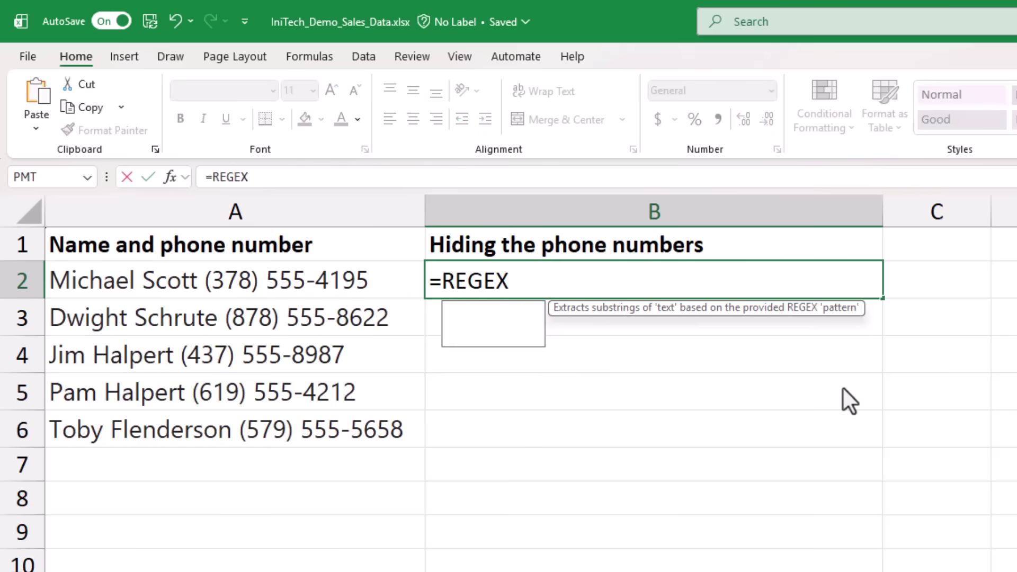
pyautogui.write('REPLACE')
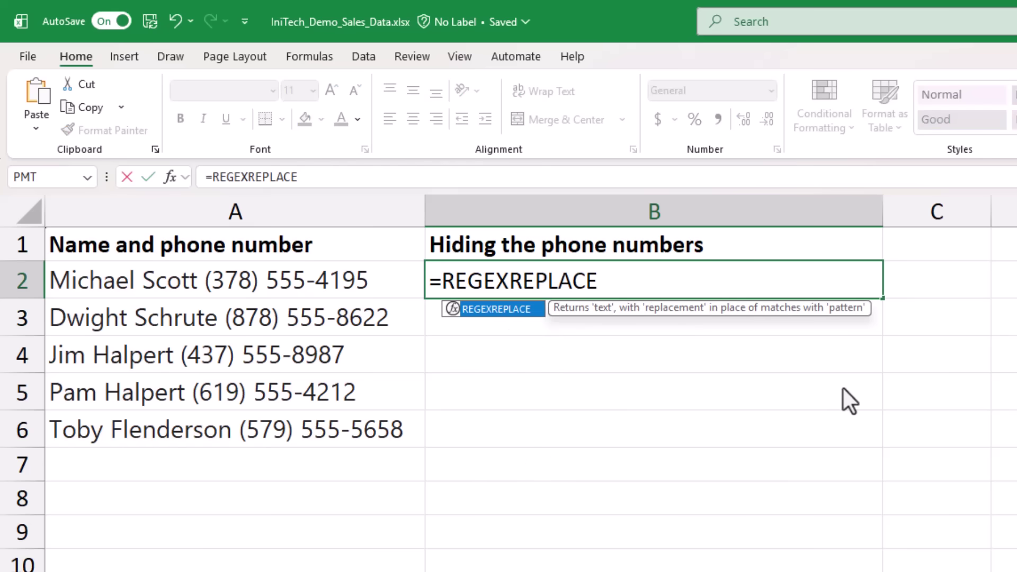
pyautogui.write('(')
pyautogui.click(220, 289)
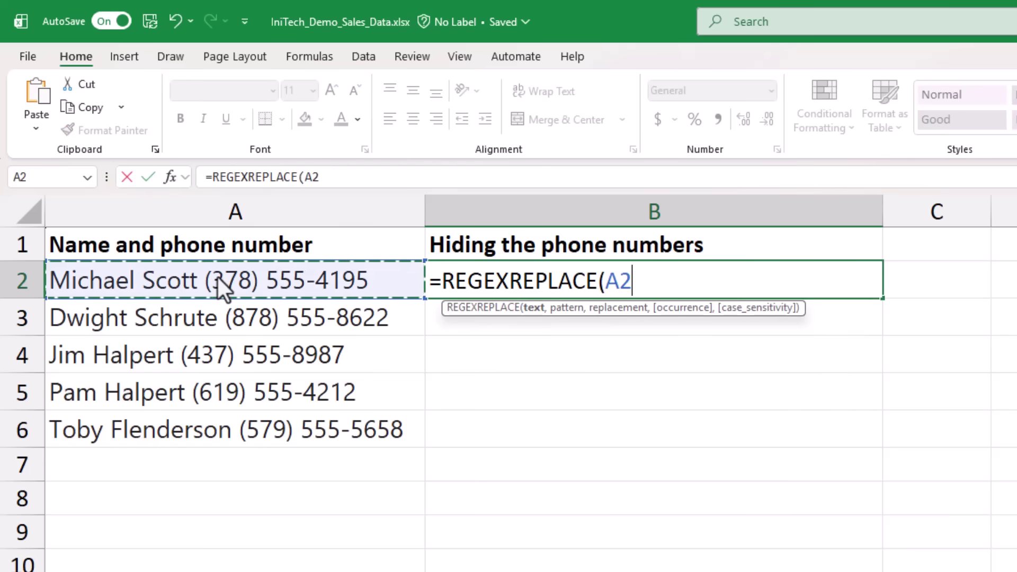
pyautogui.write(',')
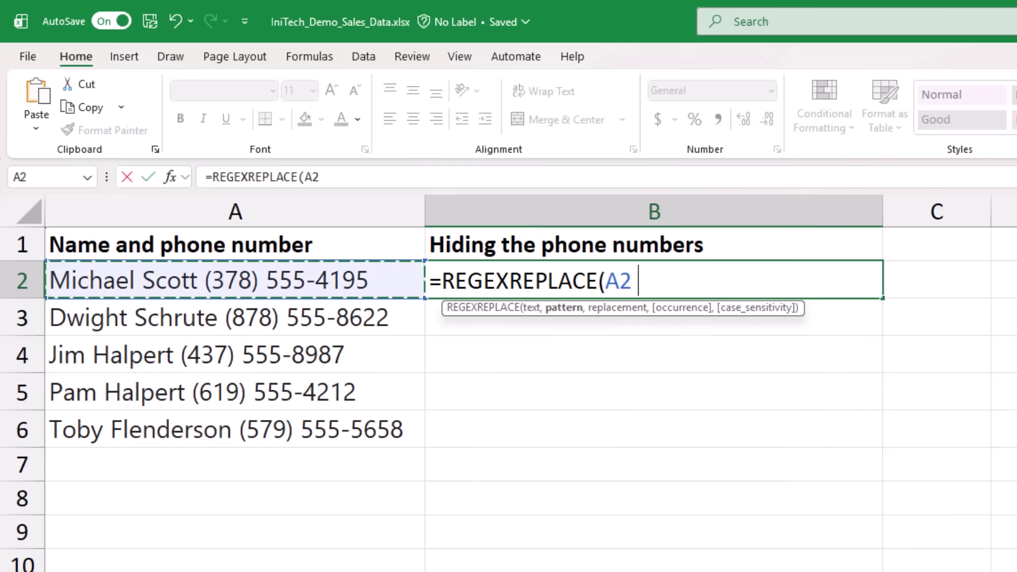
pyautogui.write(' "')
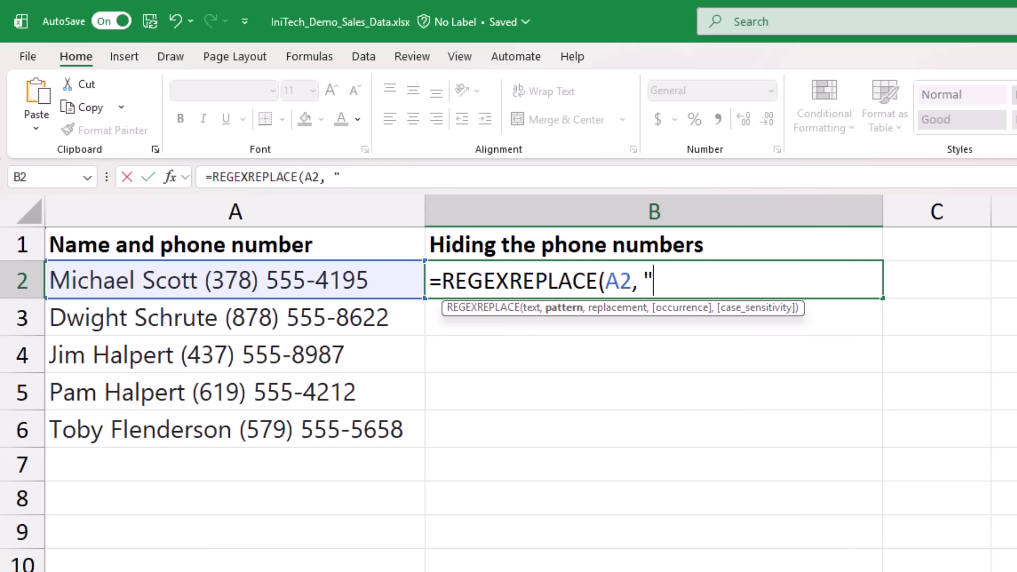
pyautogui.write('[0-')
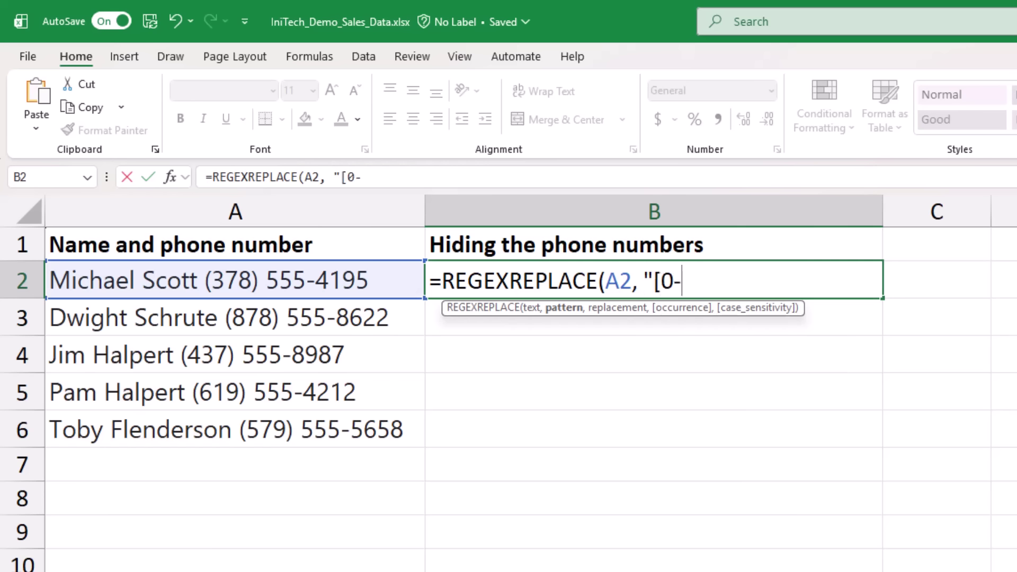
pyautogui.write('9]"')
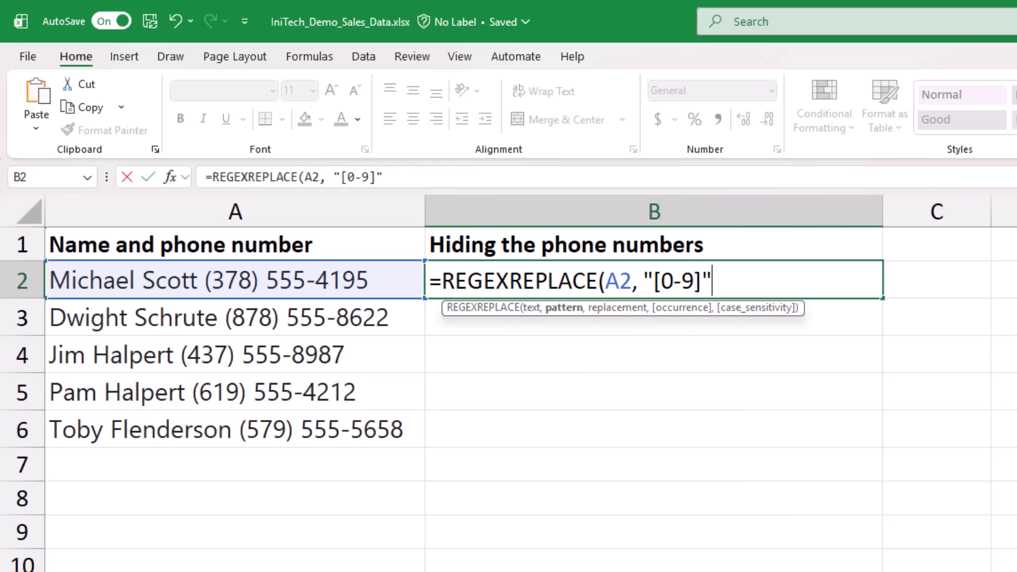
pyautogui.write(',')
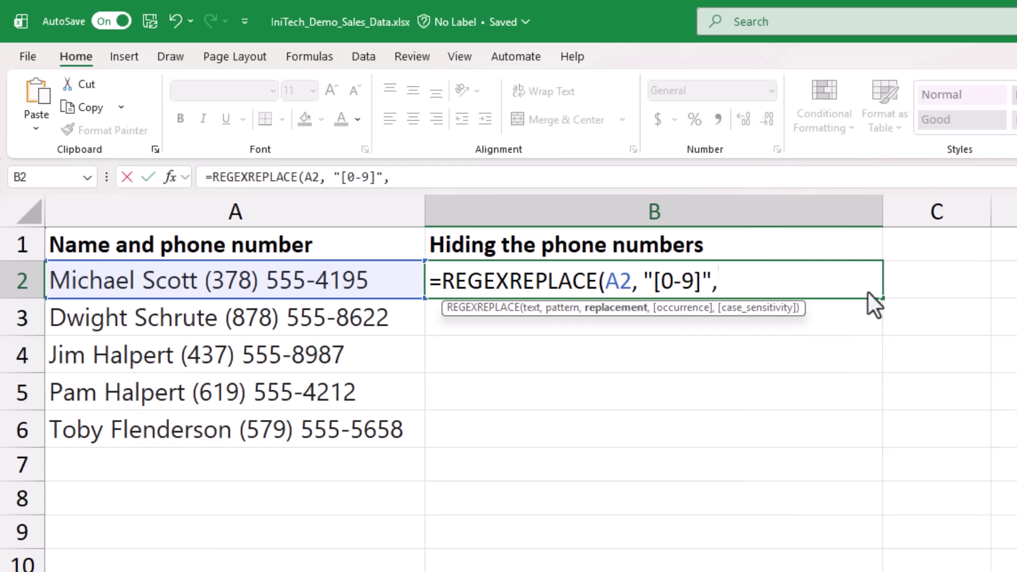
pyautogui.write('"*"')
pyautogui.write(')')
pyautogui.press('Return')
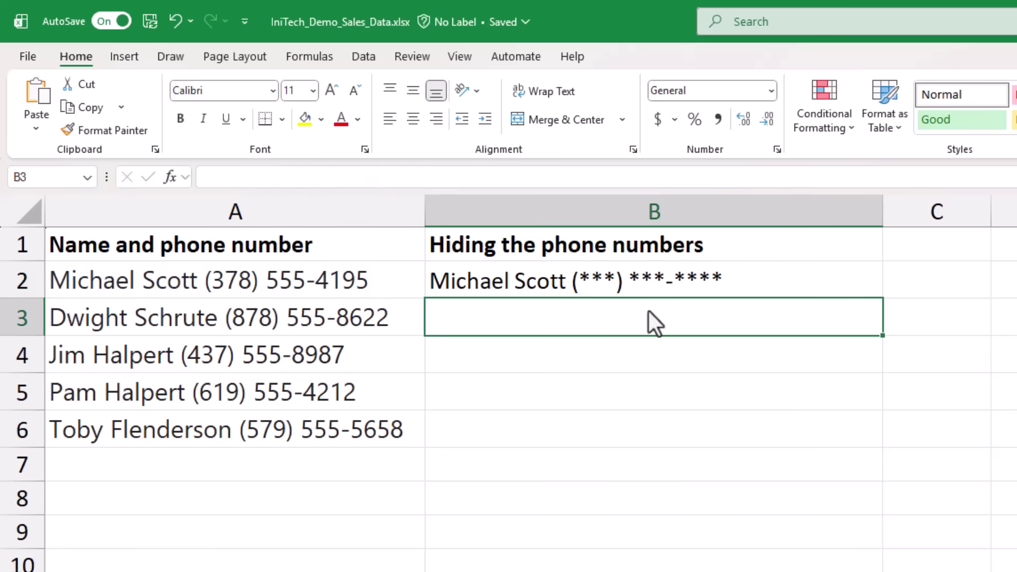
pyautogui.click(796, 282)
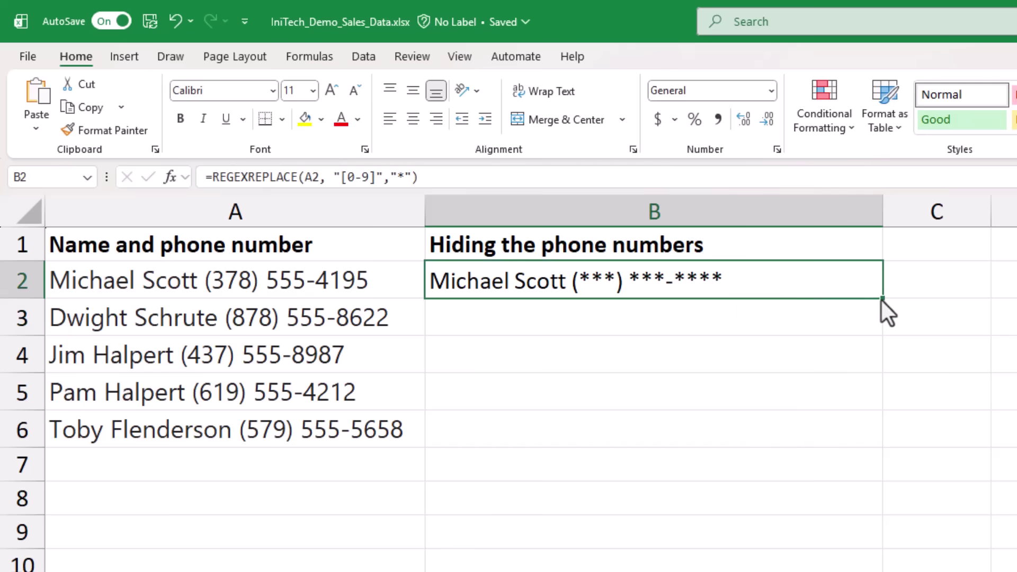
pyautogui.doubleClick(881, 300)
pyautogui.click(971, 347)
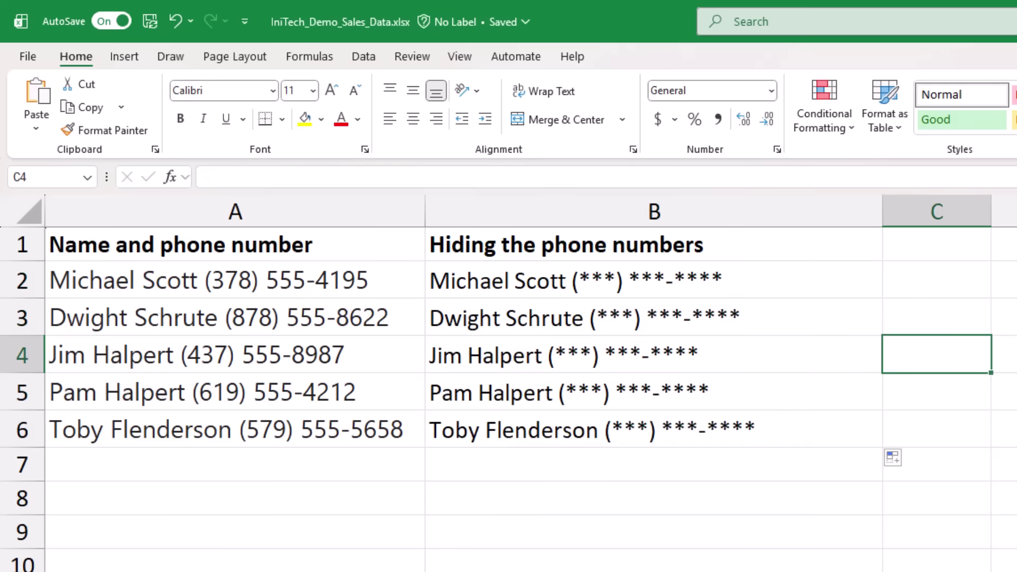